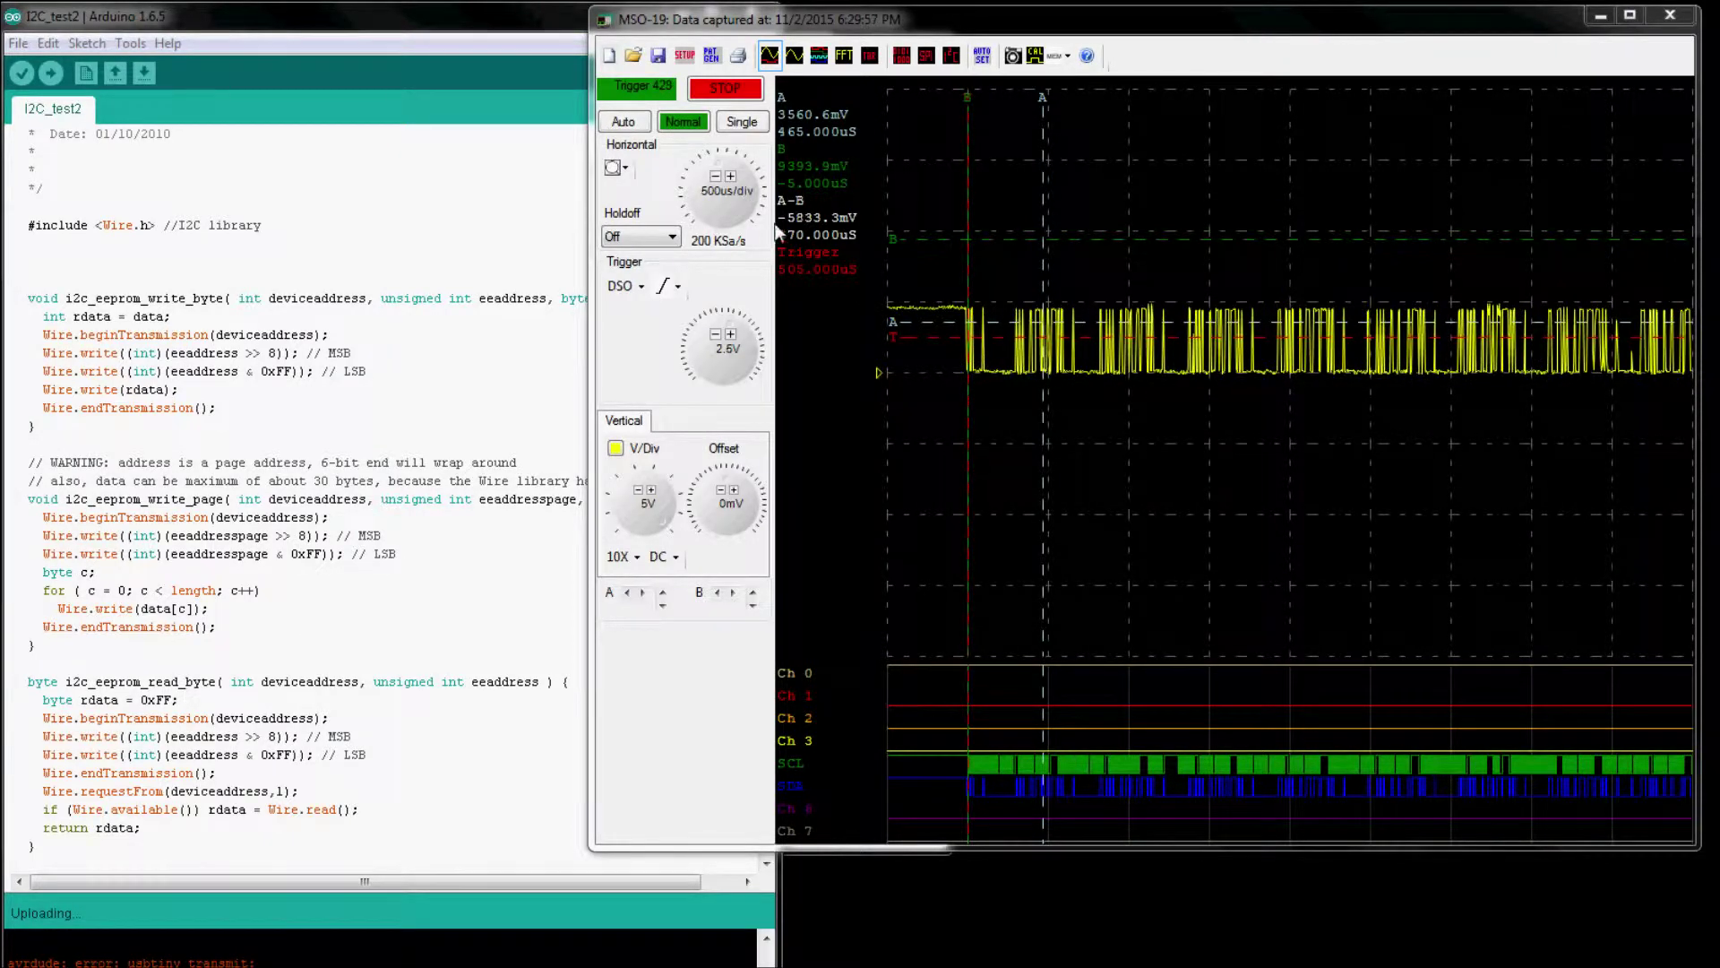
{"action": "left_click", "coordinate": [730, 177]}
{"action": "left_click", "coordinate": [730, 176]}
{"action": "left_click", "coordinate": [730, 176]}
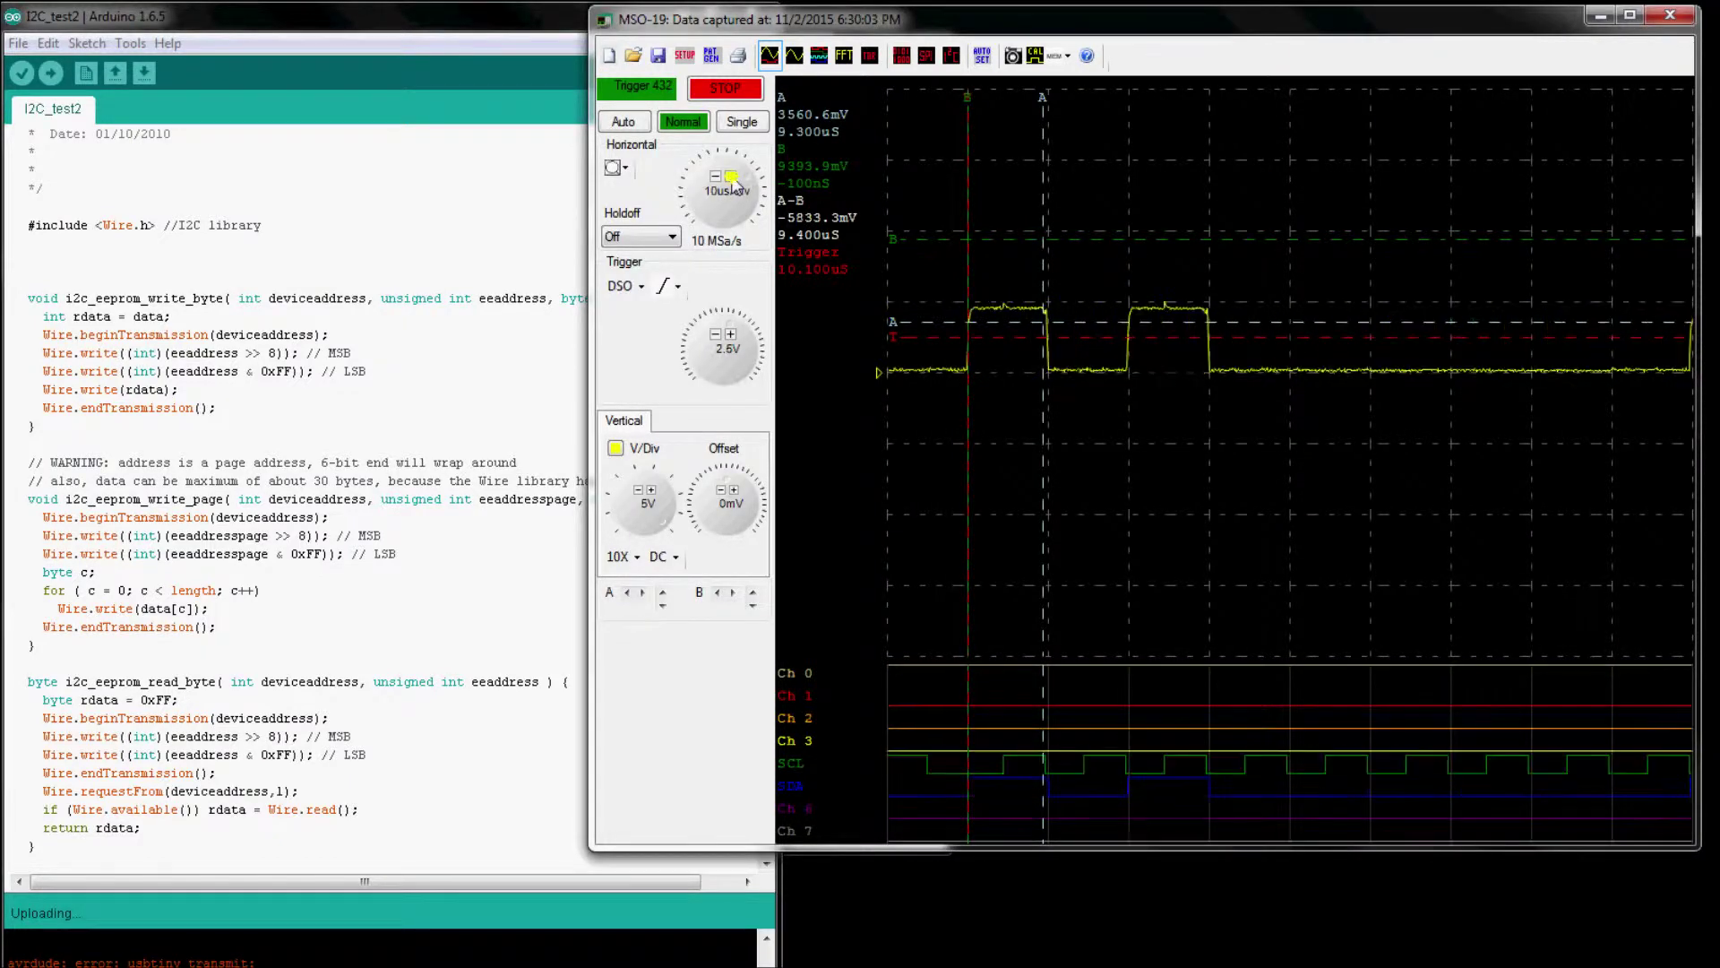
{"action": "left_click", "coordinate": [730, 177]}
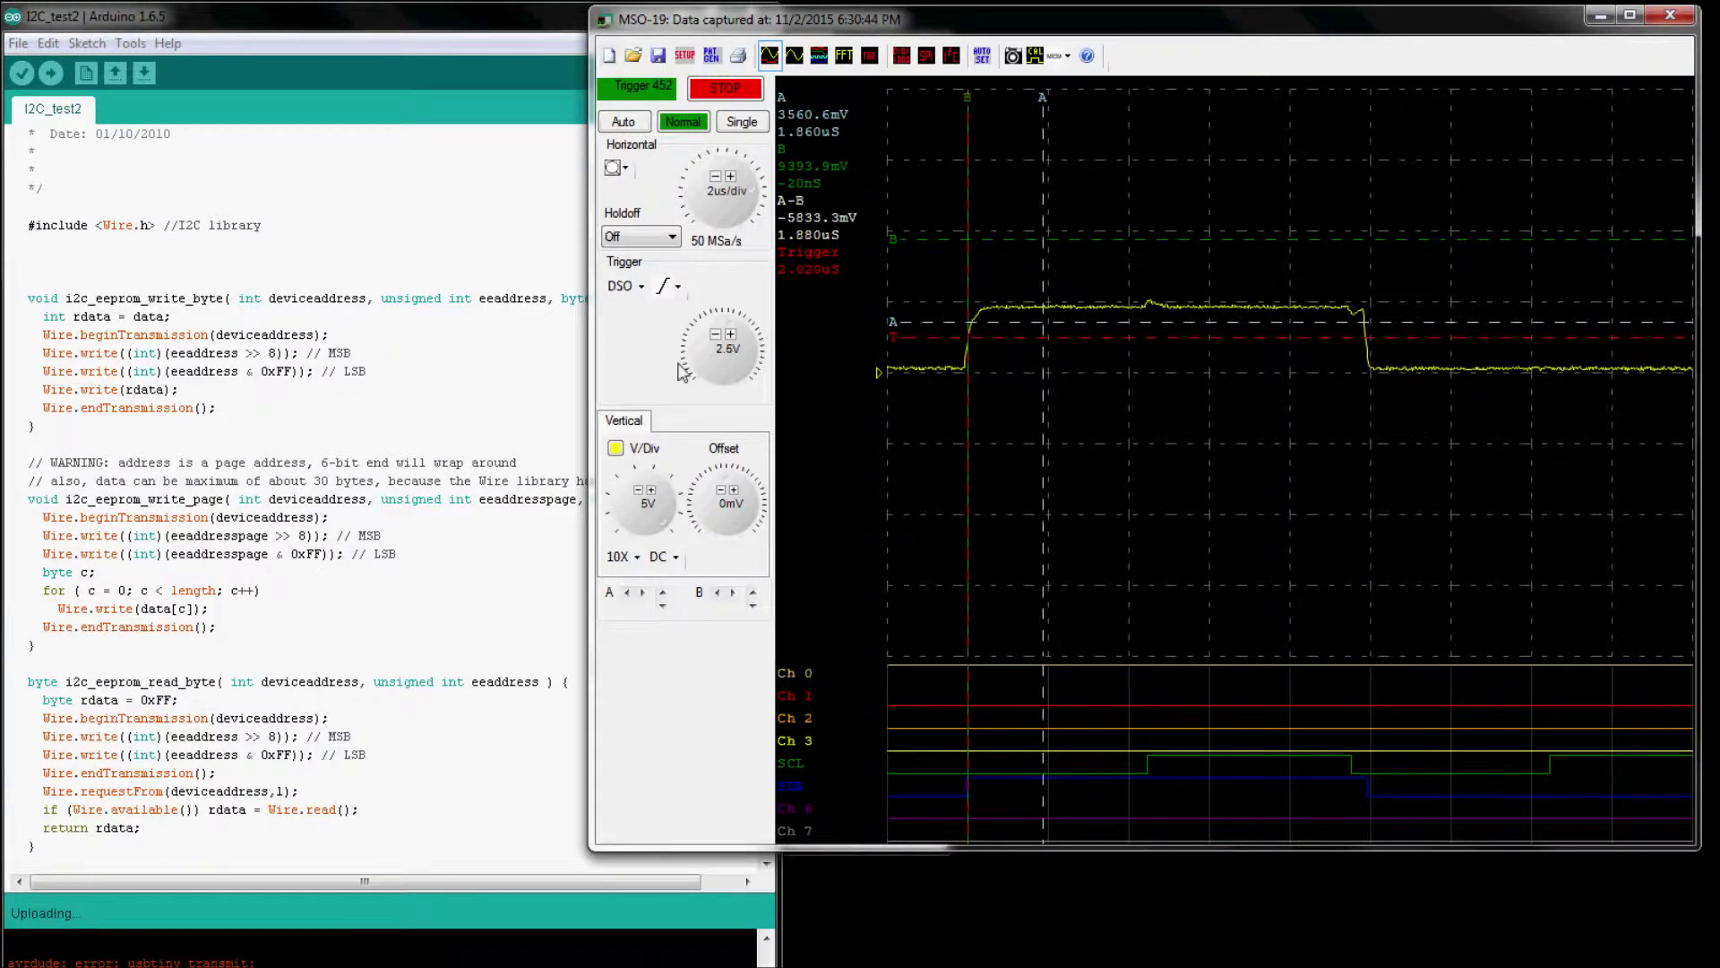
{"action": "left_click", "coordinate": [715, 176]}
{"action": "left_click", "coordinate": [715, 176]}
{"action": "left_click", "coordinate": [715, 177]}
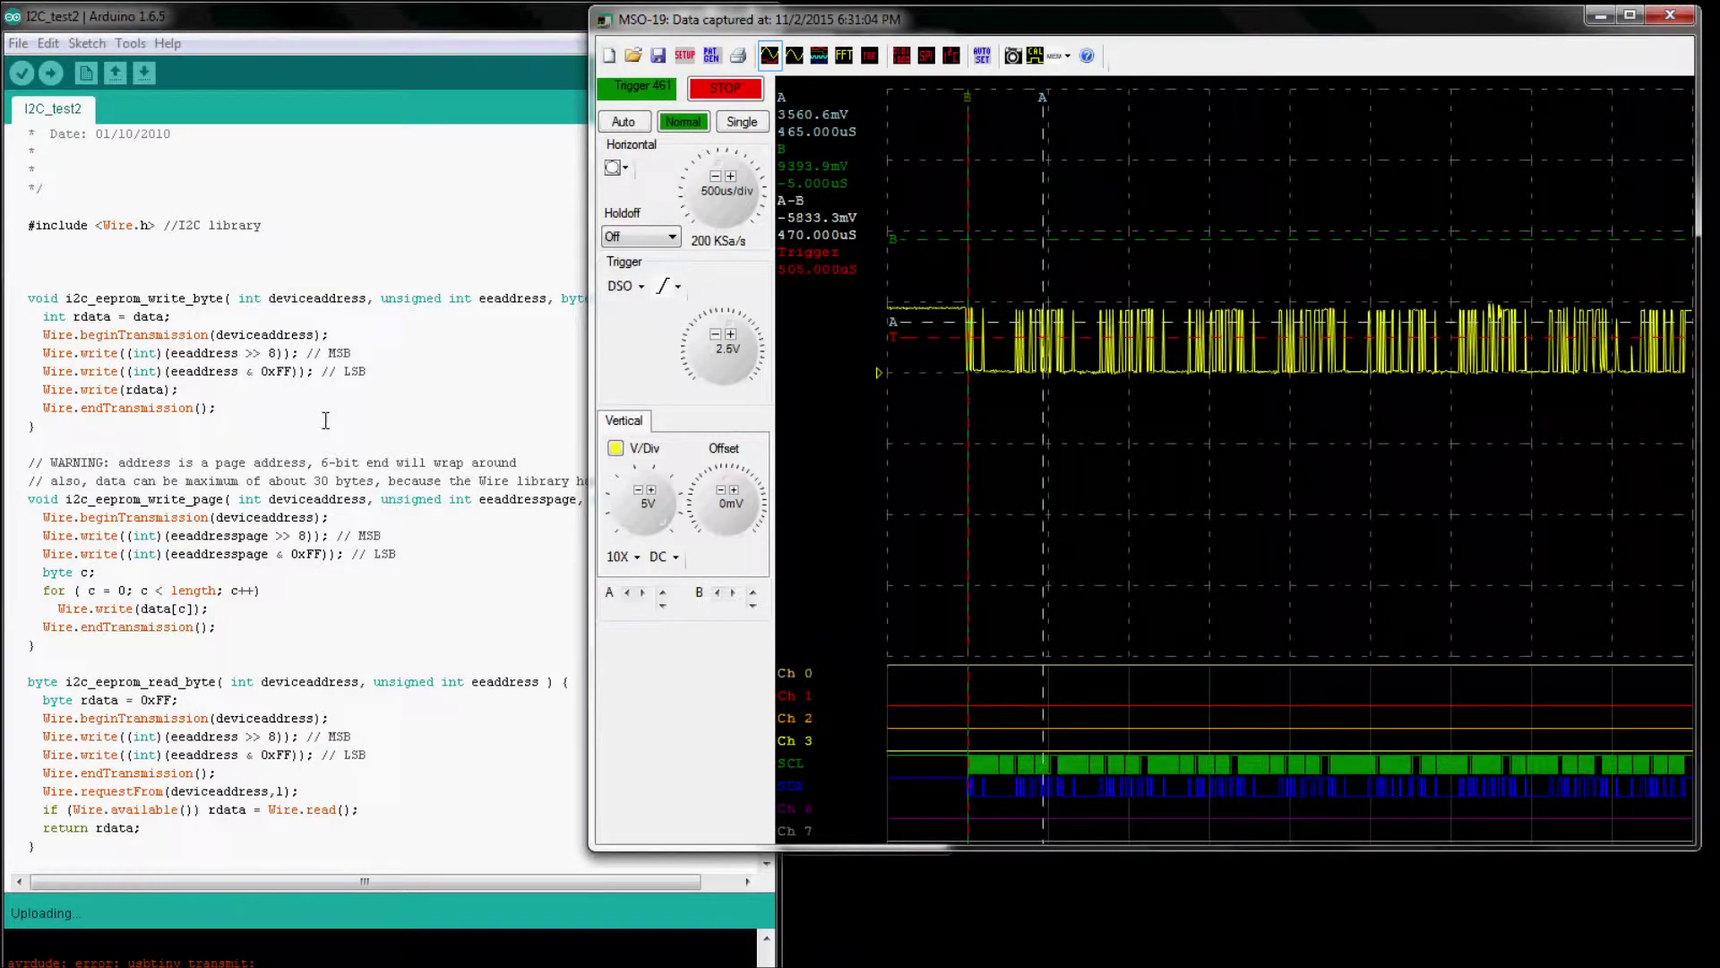
{"action": "left_click", "coordinate": [530, 612]}
{"action": "scroll", "coordinate": [529, 616], "scroll_direction": "down", "scroll_amount": 9}
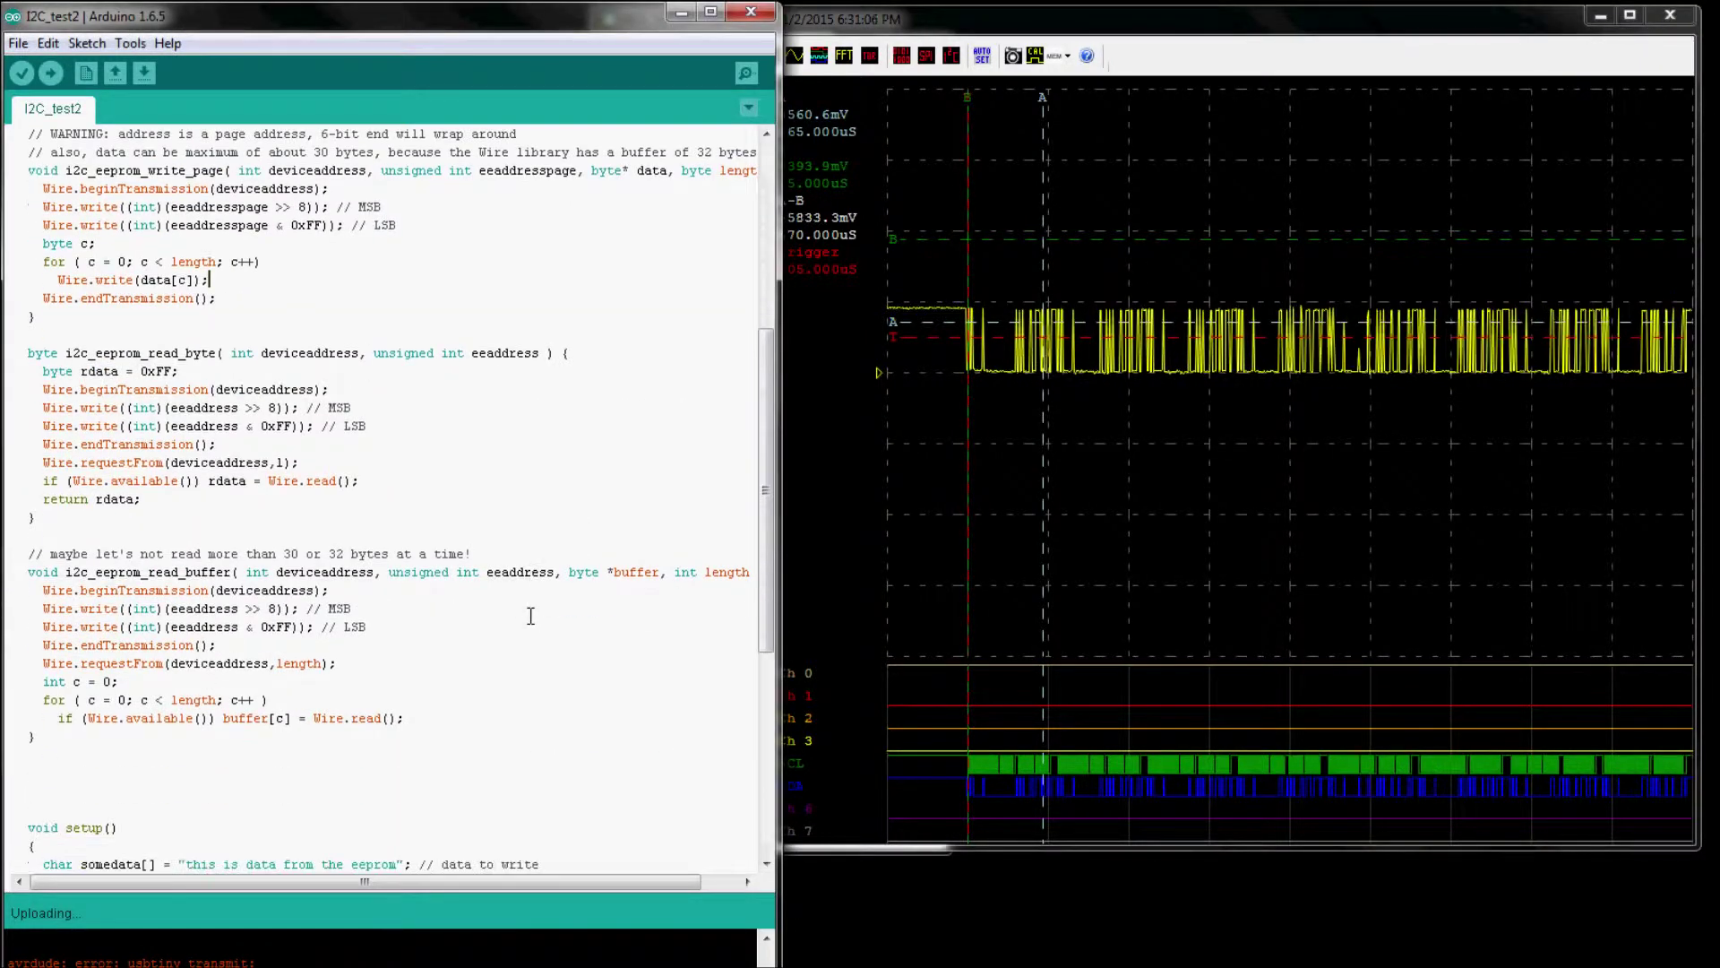
Step: Scroll the I2C_test2 sketch down until its setup() and loop() functions are visible
{"action": "scroll", "coordinate": [527, 620], "scroll_direction": "down", "scroll_amount": 3}
{"action": "scroll", "coordinate": [263, 690], "scroll_direction": "down", "scroll_amount": 1}
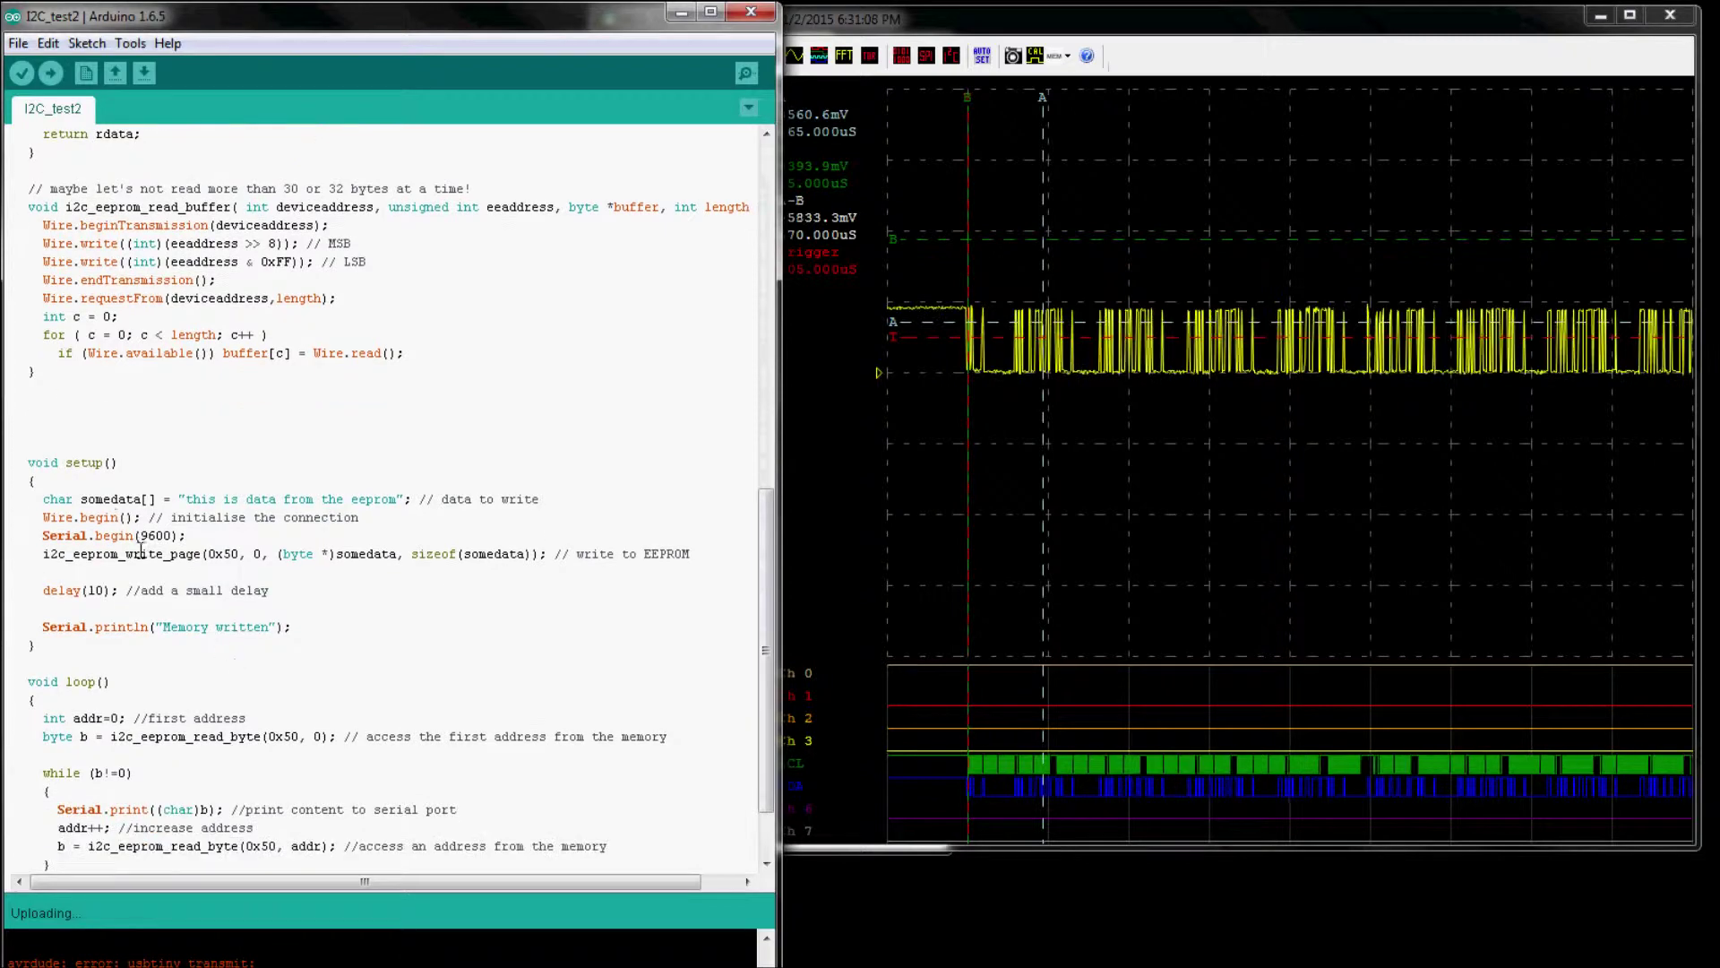
{"action": "scroll", "coordinate": [108, 662], "scroll_direction": "down", "scroll_amount": 2}
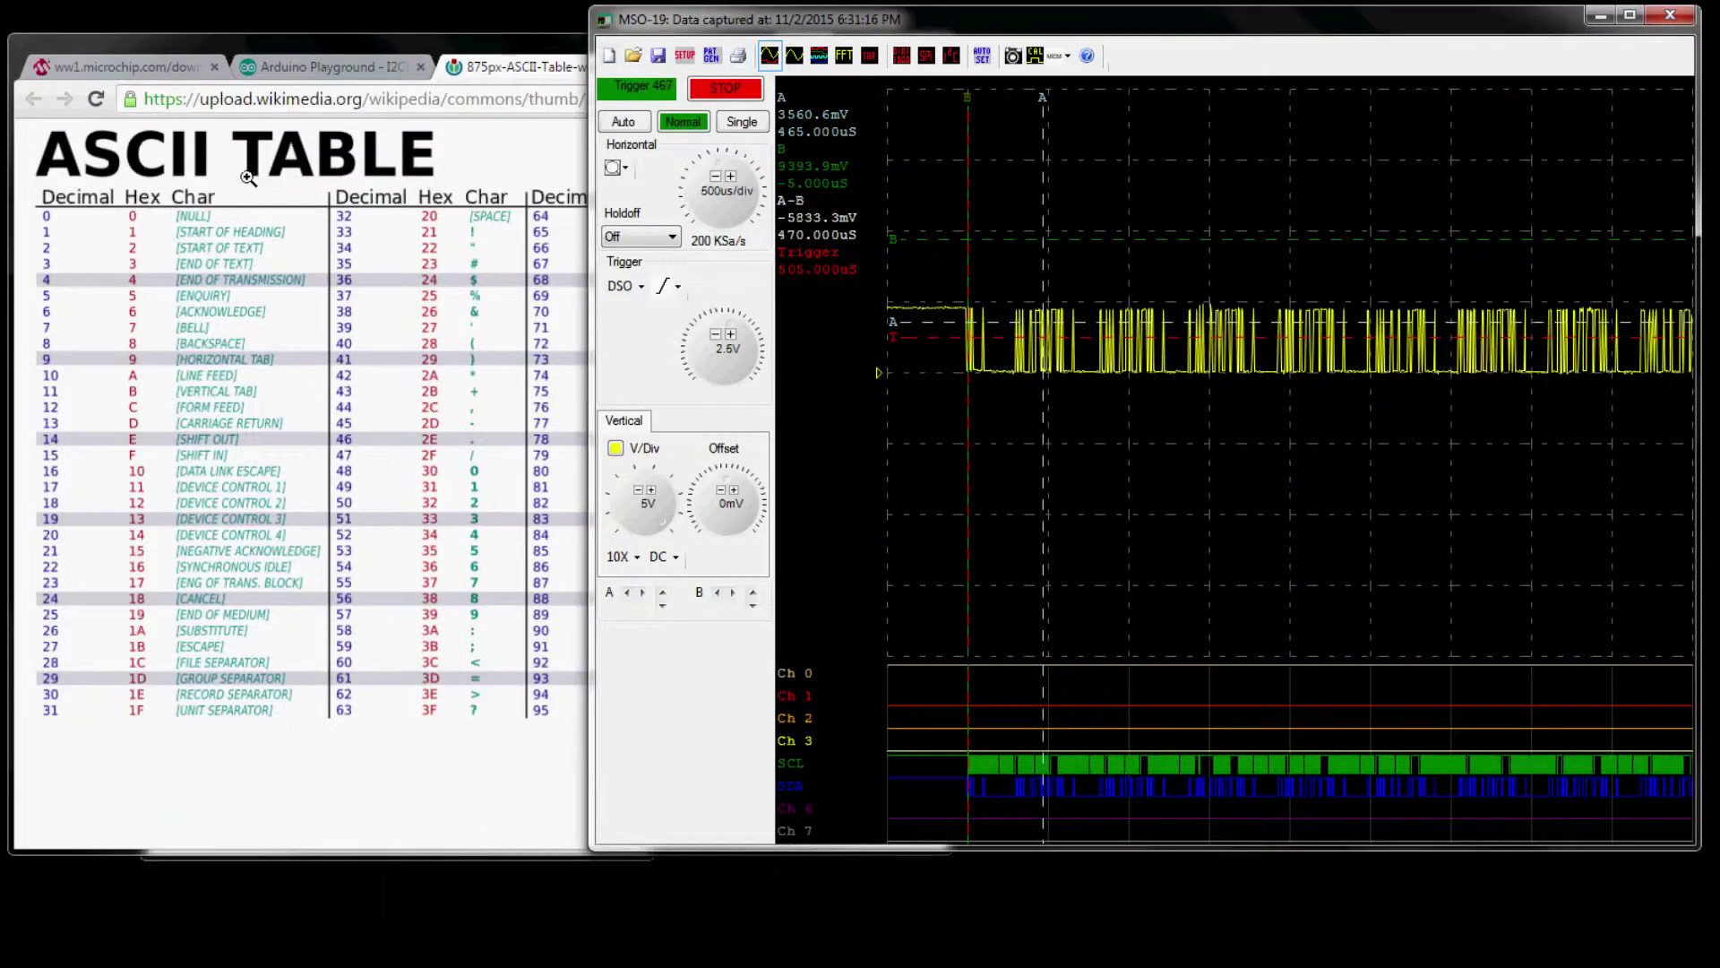
Step: Show the Playground I2CEEPROM example's setup() and loop() code, then switch to the EEPROM datasheet
{"action": "left_click", "coordinate": [309, 68]}
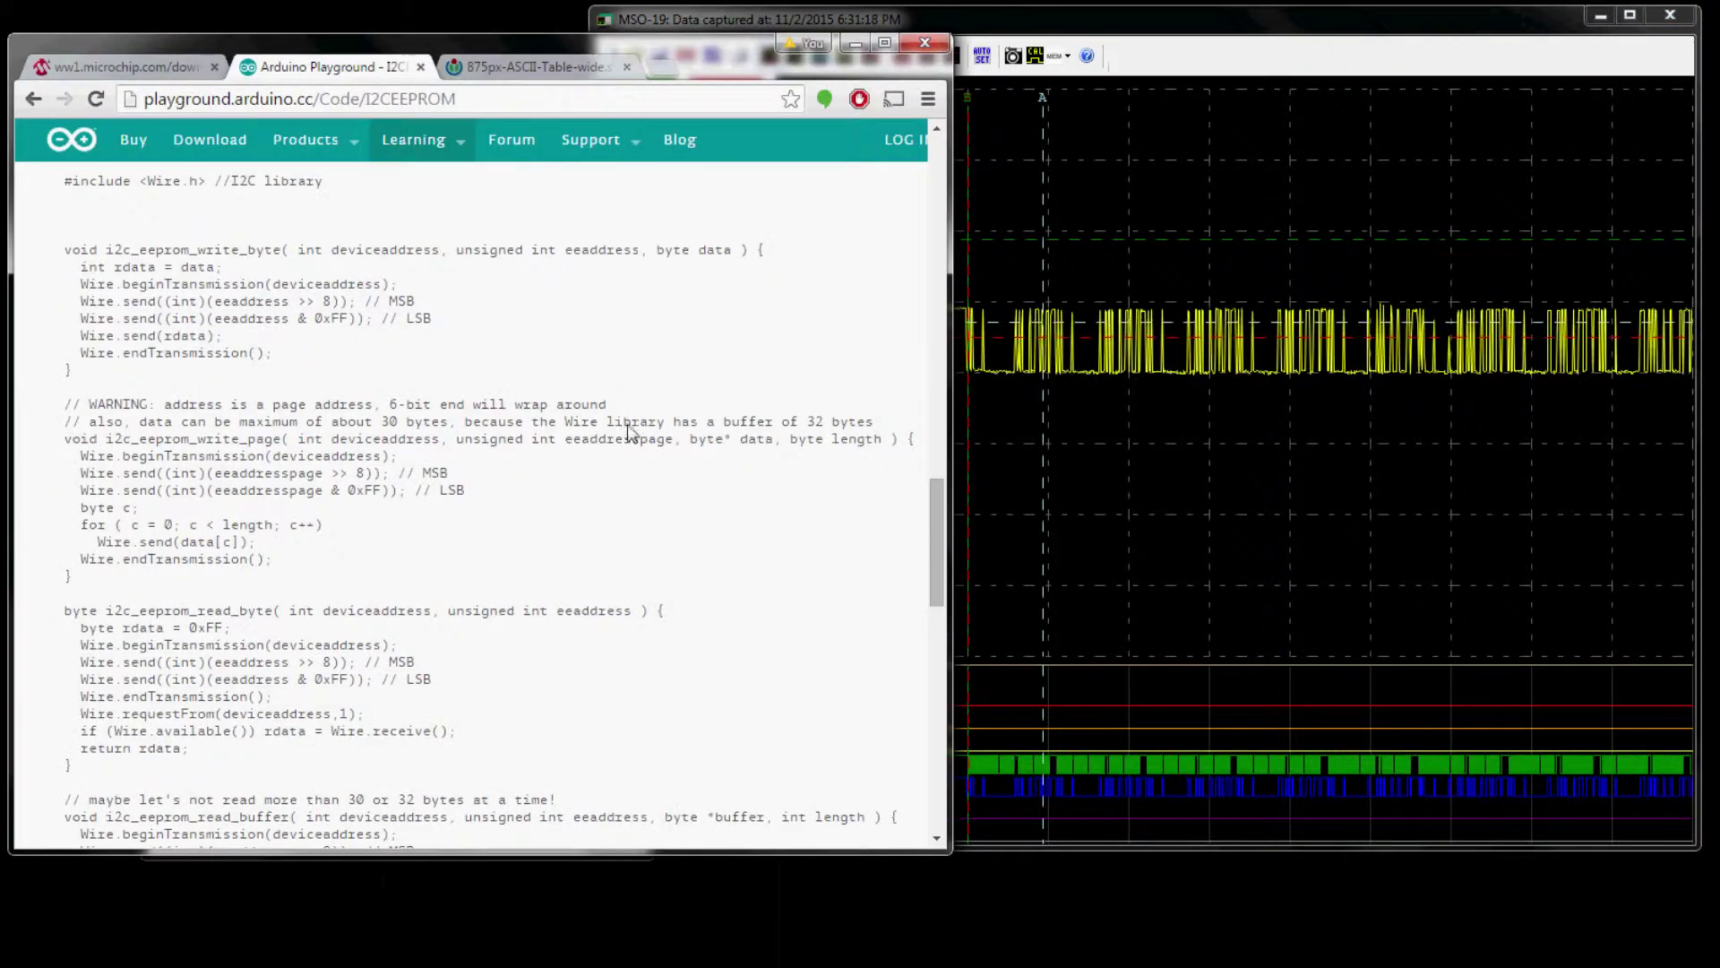
{"action": "mouse_move", "coordinate": [937, 554]}
{"action": "left_mouse_down"}
{"action": "mouse_move", "coordinate": [963, 224]}
{"action": "mouse_move", "coordinate": [935, 543]}
{"action": "left_mouse_up"}
{"action": "scroll", "coordinate": [405, 629], "scroll_direction": "down", "scroll_amount": 4}
{"action": "scroll", "coordinate": [405, 632], "scroll_direction": "down", "scroll_amount": 1}
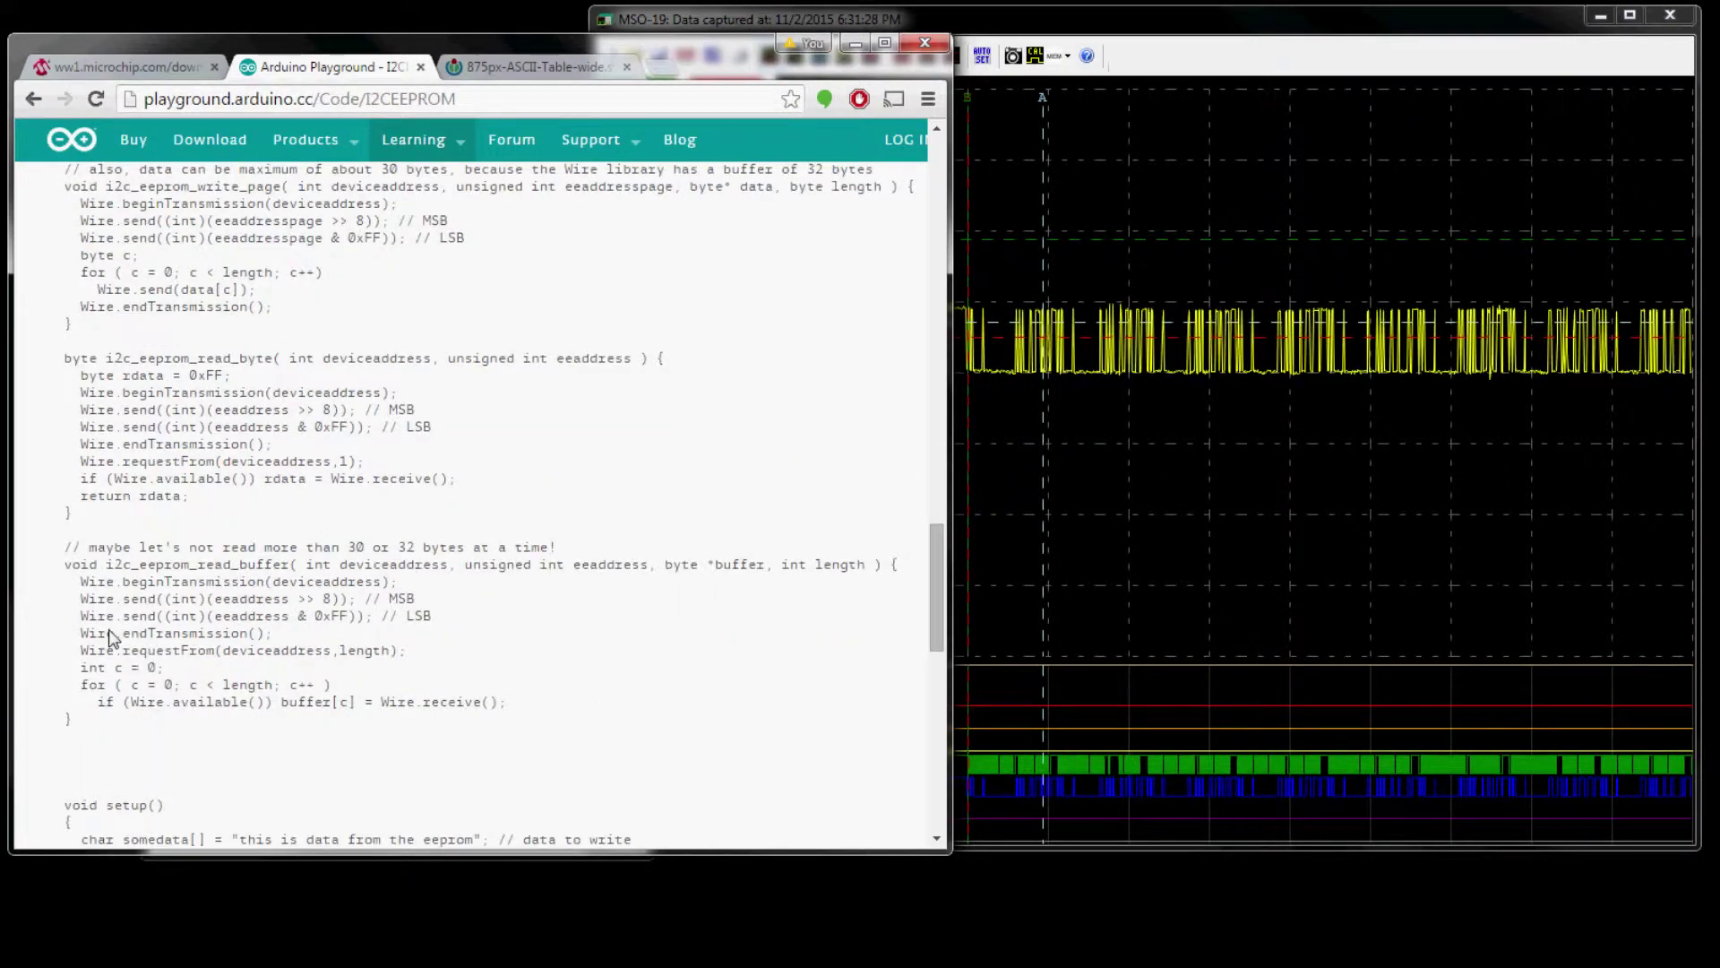
{"action": "scroll", "coordinate": [211, 667], "scroll_direction": "down", "scroll_amount": 5}
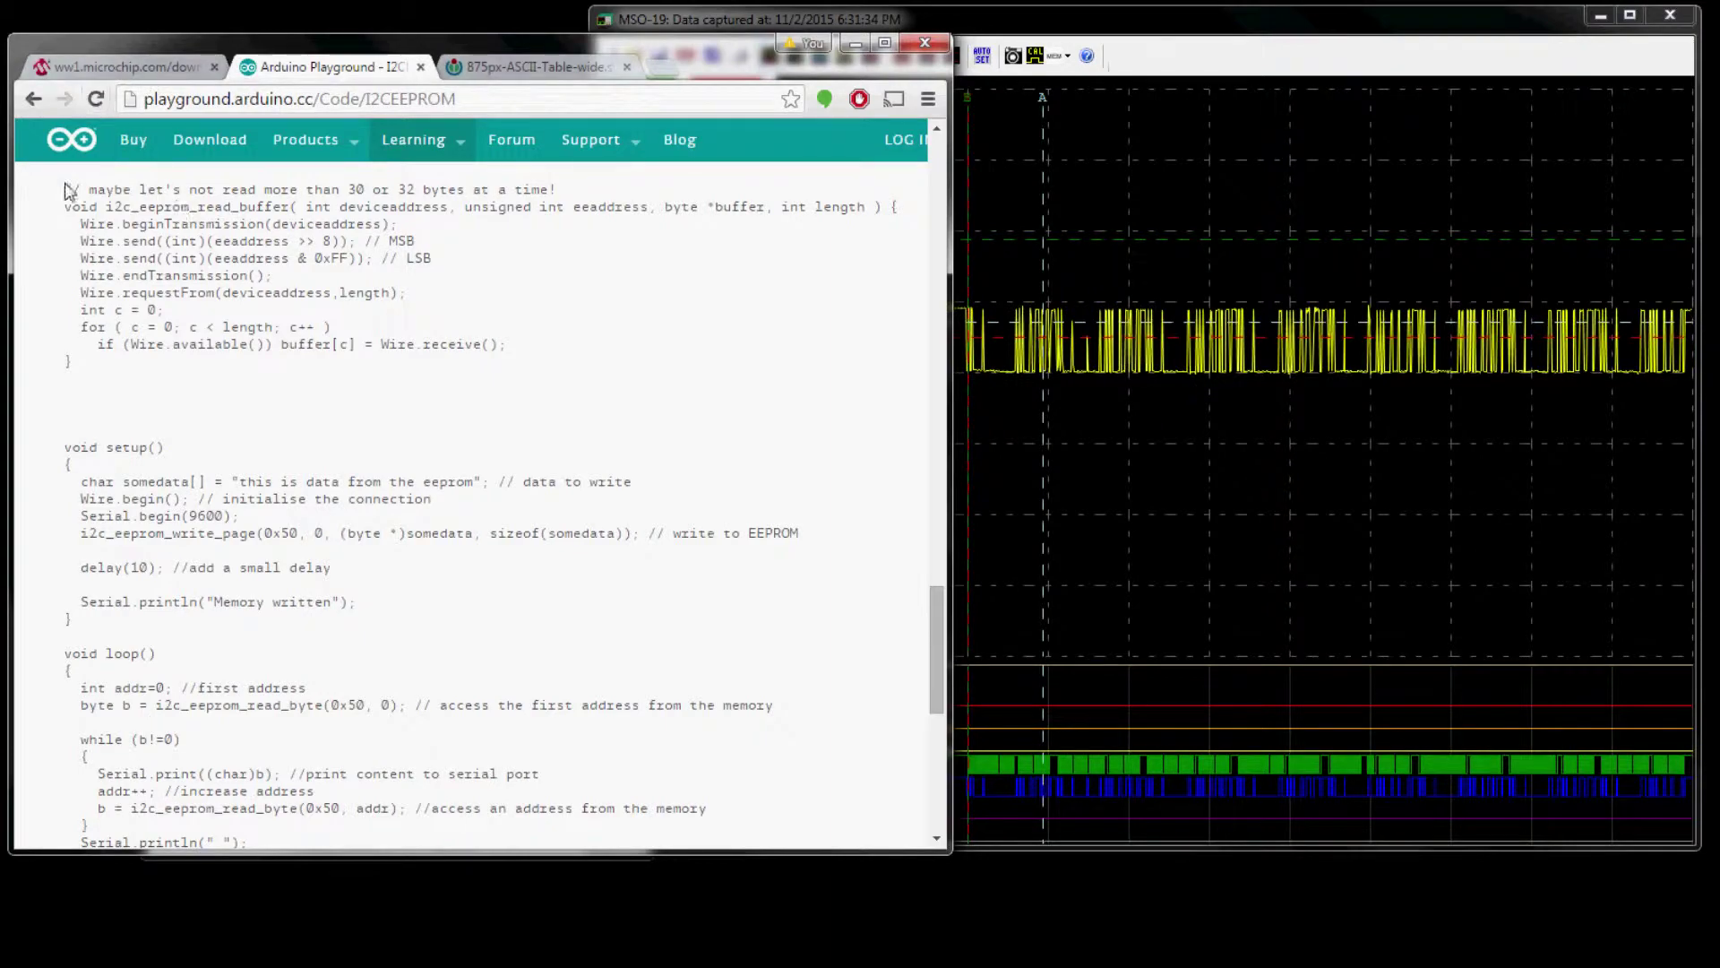
{"action": "left_click", "coordinate": [131, 68]}
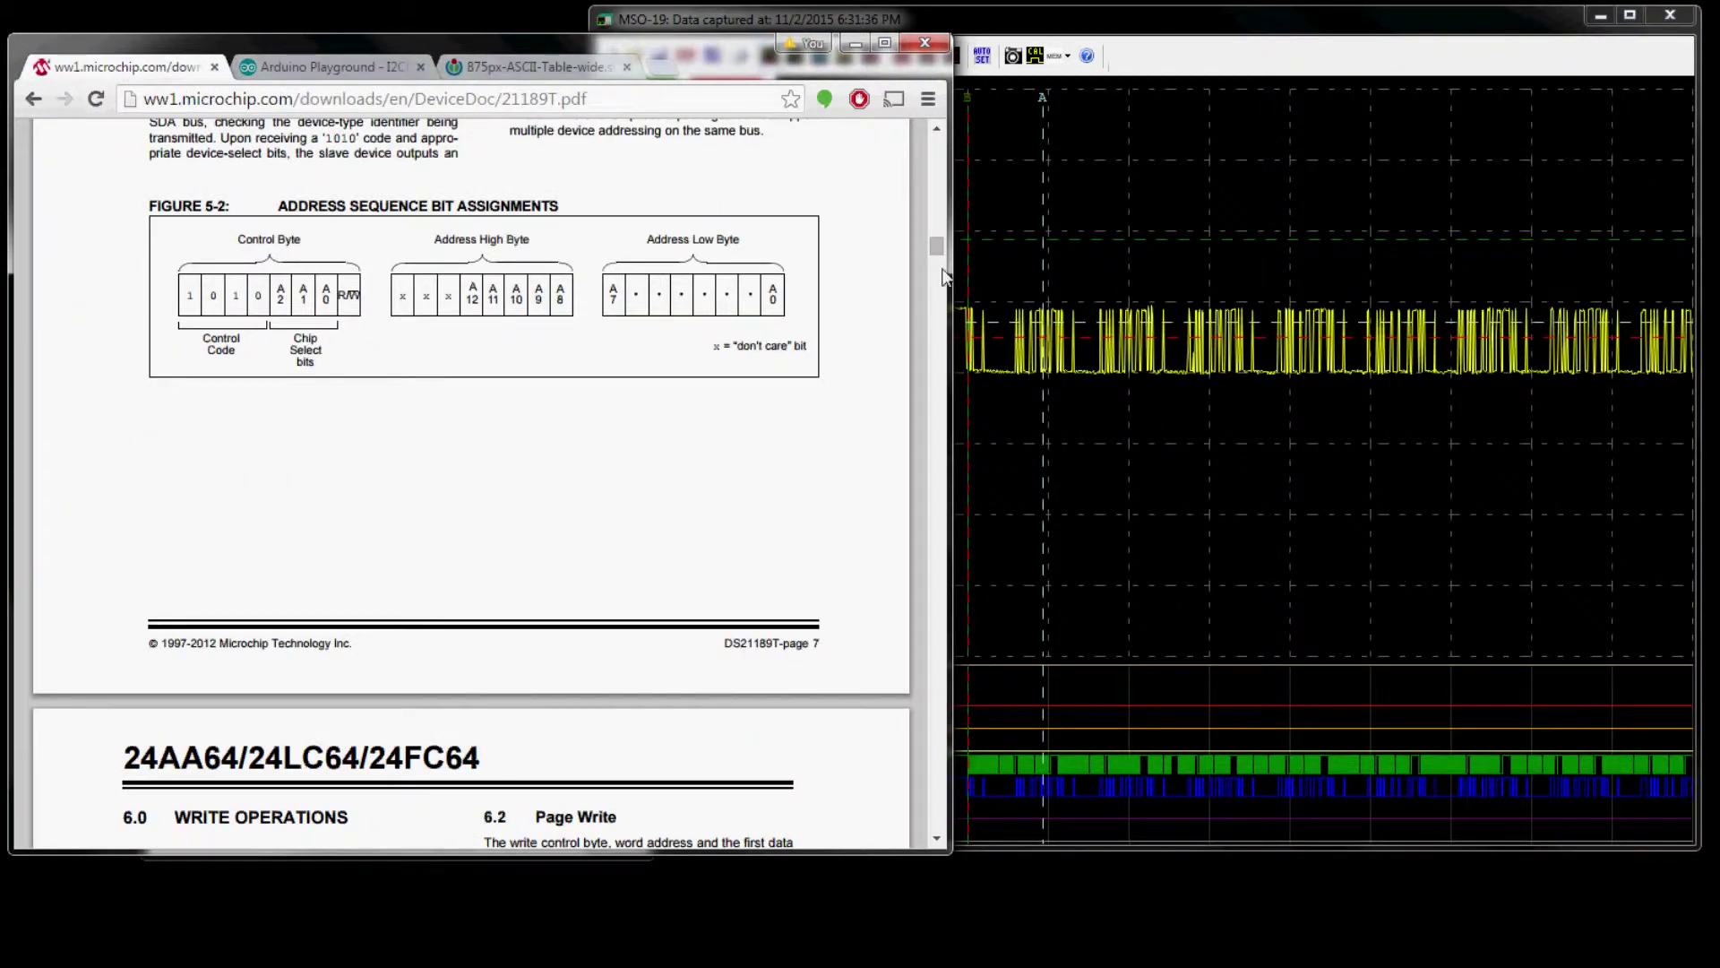
Step: Review the datasheet's address sequence bit assignments, then return to the Playground code and MSO-19
{"action": "left_click_drag", "start_coordinate": [935, 247], "coordinate": [936, 143]}
{"action": "scroll", "coordinate": [740, 331], "scroll_direction": "down", "scroll_amount": 6}
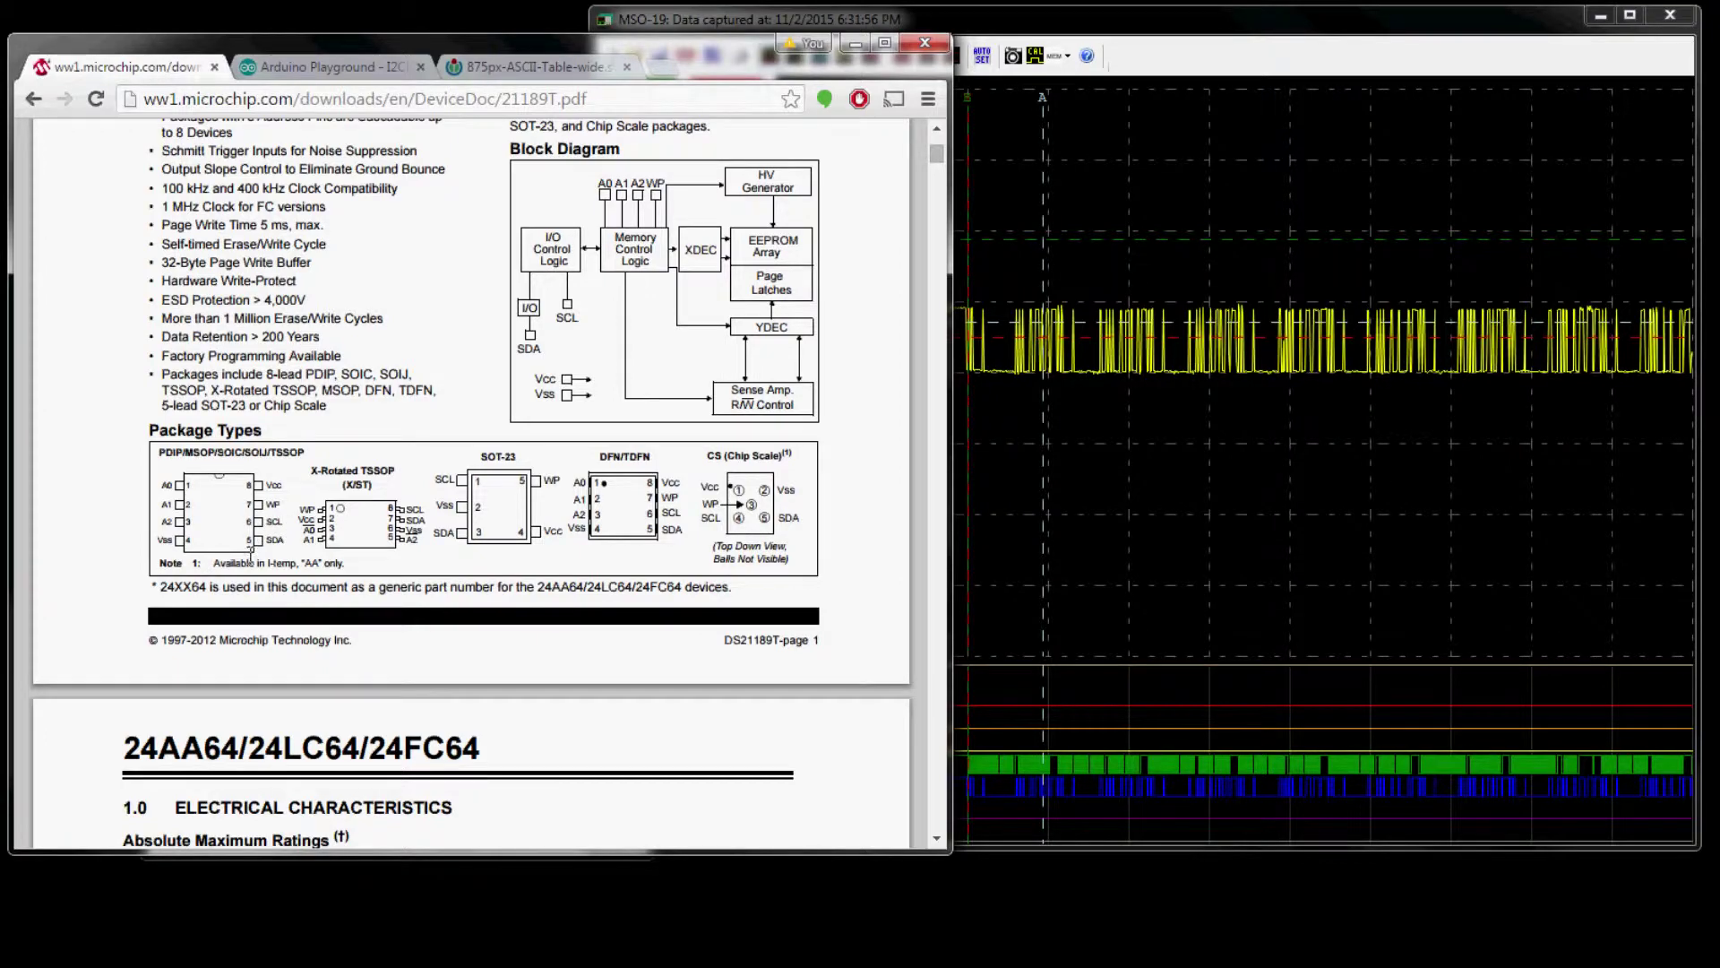
{"action": "left_click_drag", "start_coordinate": [936, 171], "coordinate": [942, 254]}
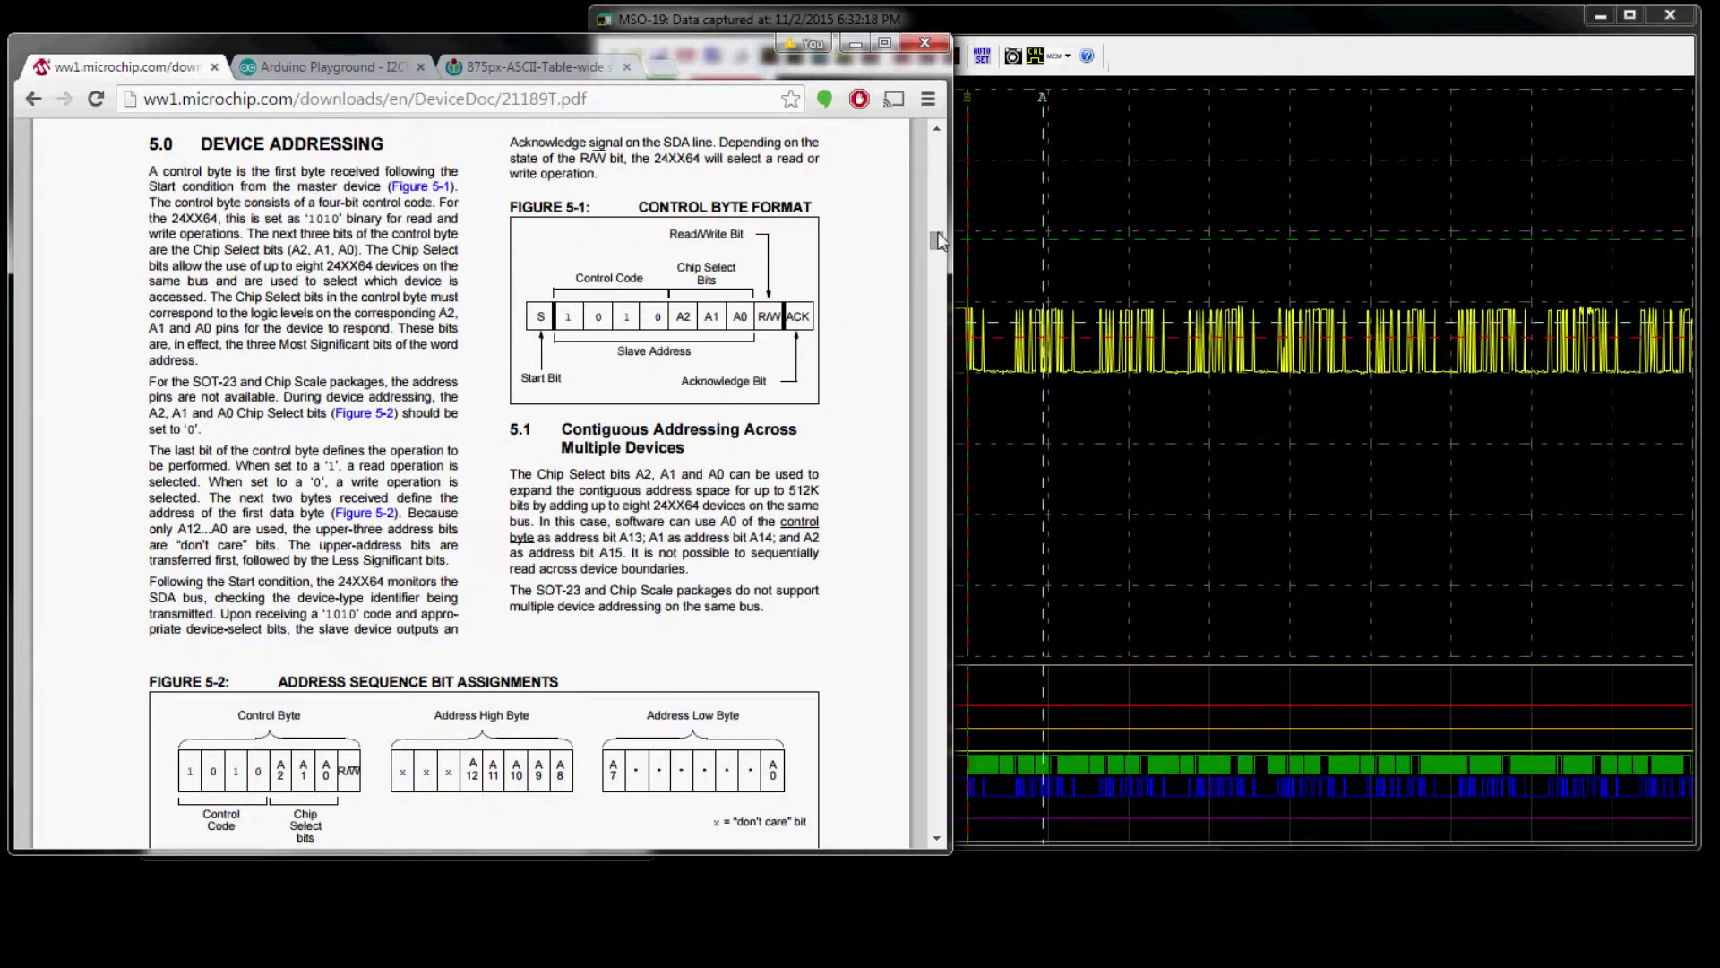
{"action": "left_click", "coordinate": [347, 62]}
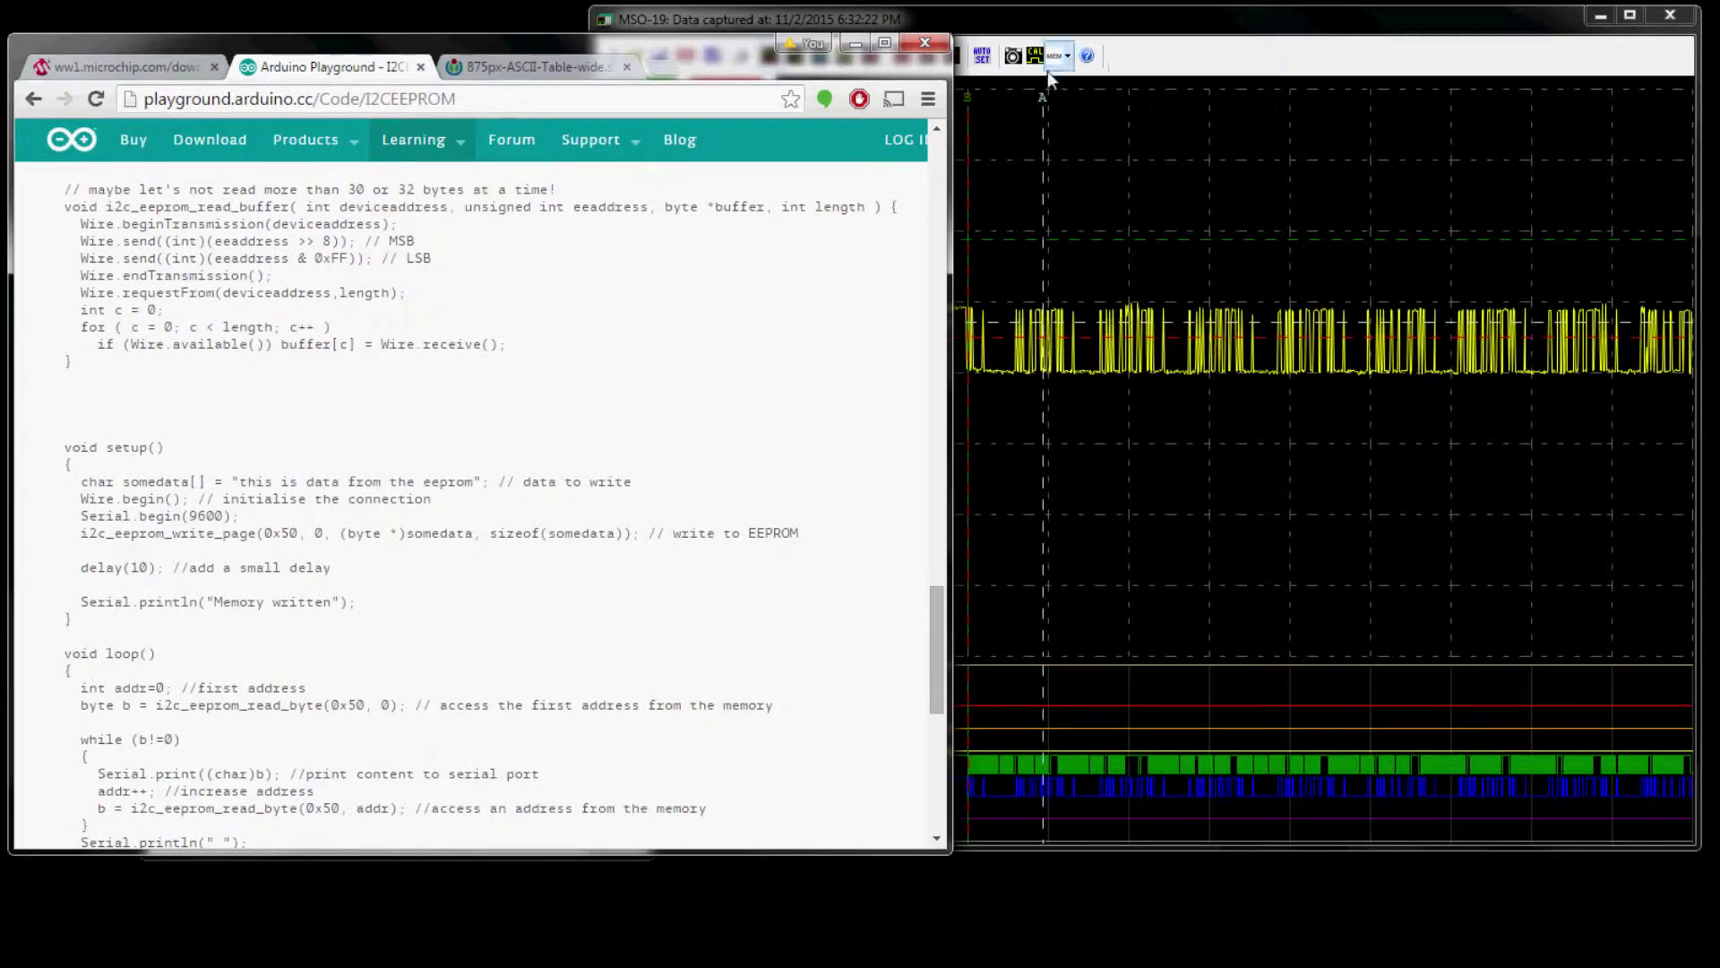
{"action": "left_click", "coordinate": [981, 186]}
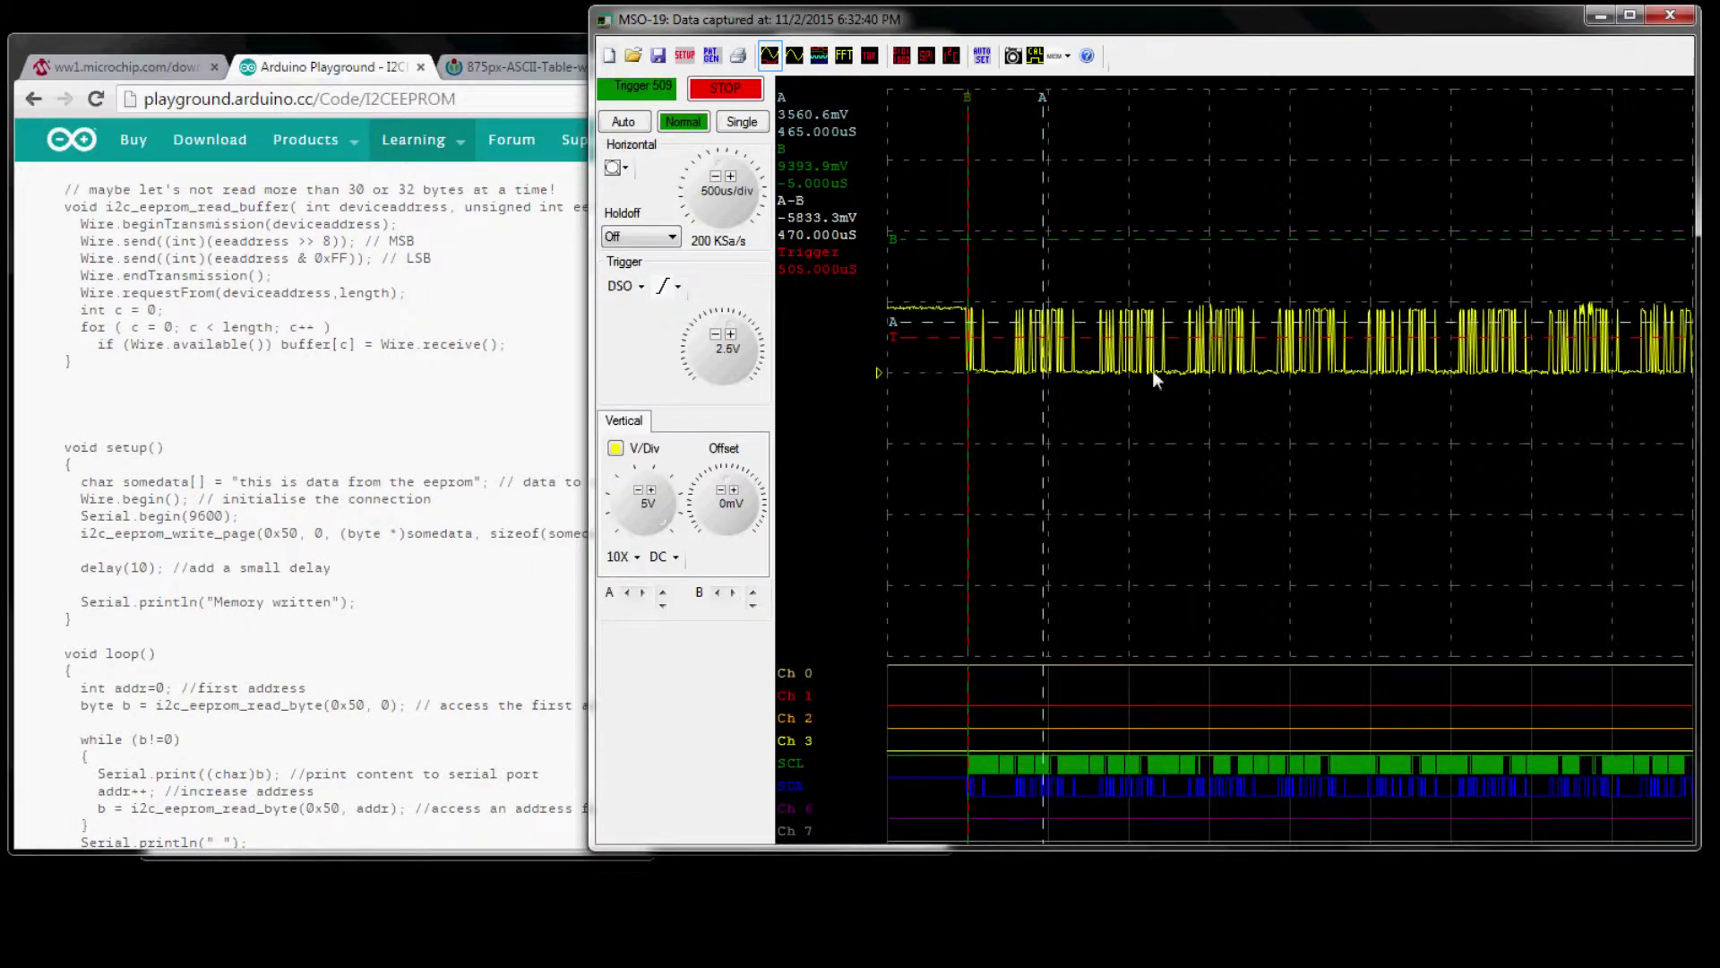
{"action": "left_click", "coordinate": [731, 177]}
{"action": "left_click", "coordinate": [732, 177]}
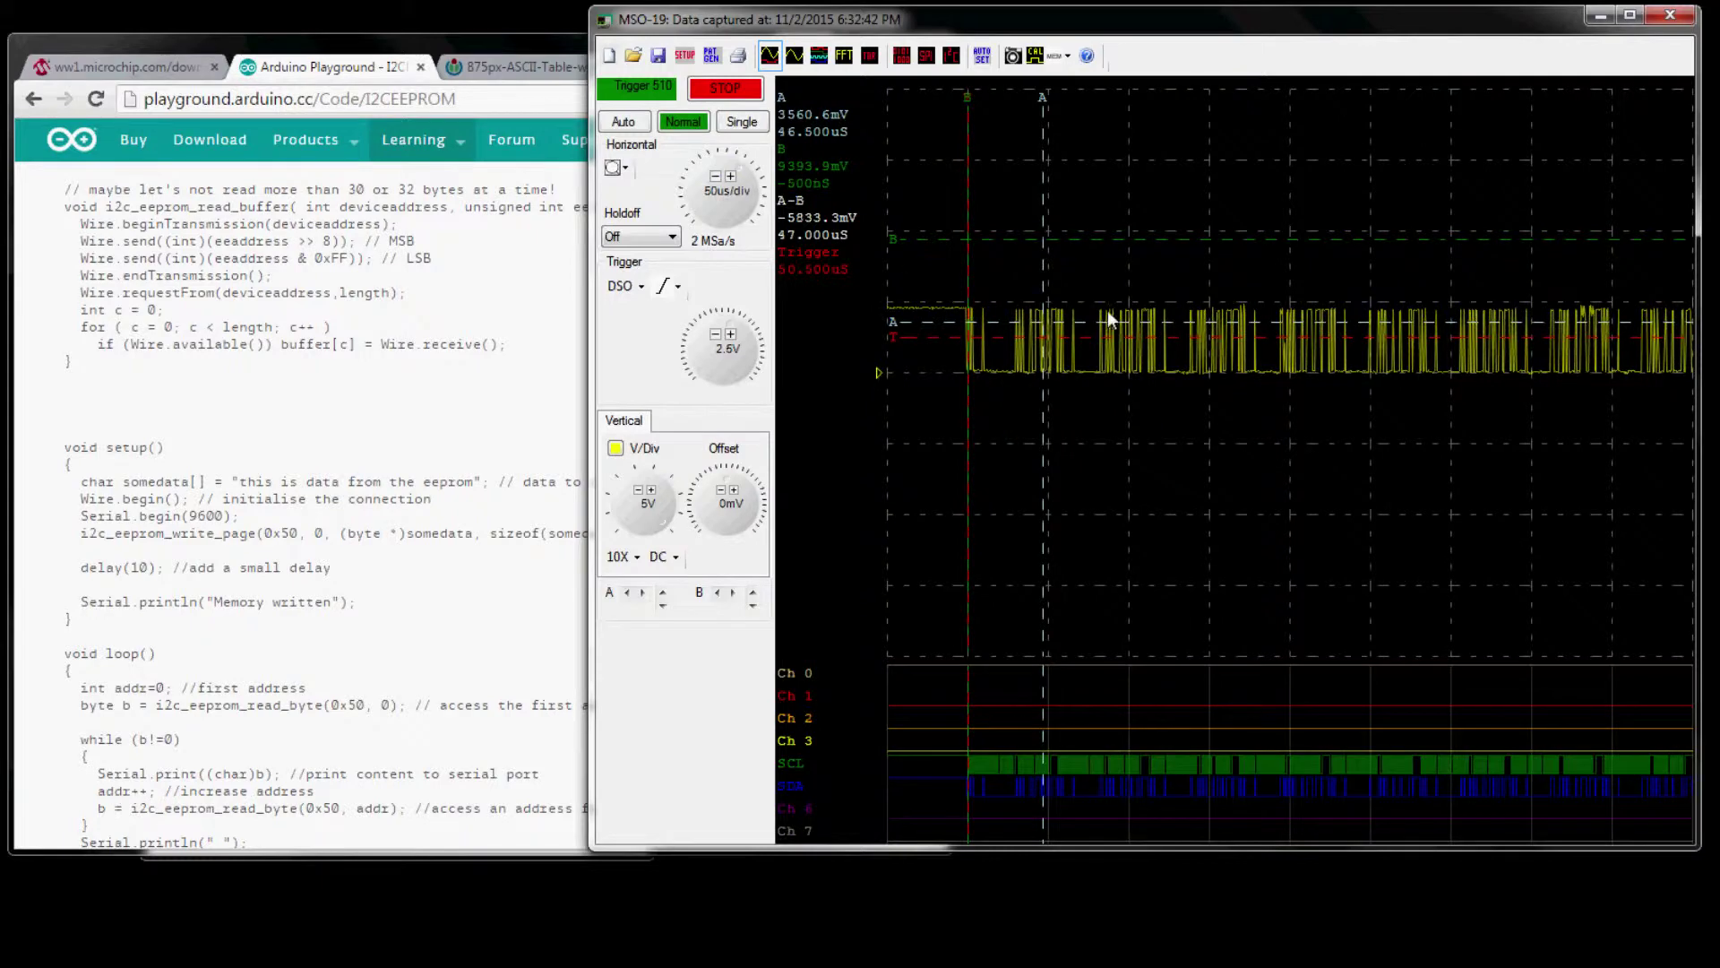
{"action": "left_click", "coordinate": [716, 176]}
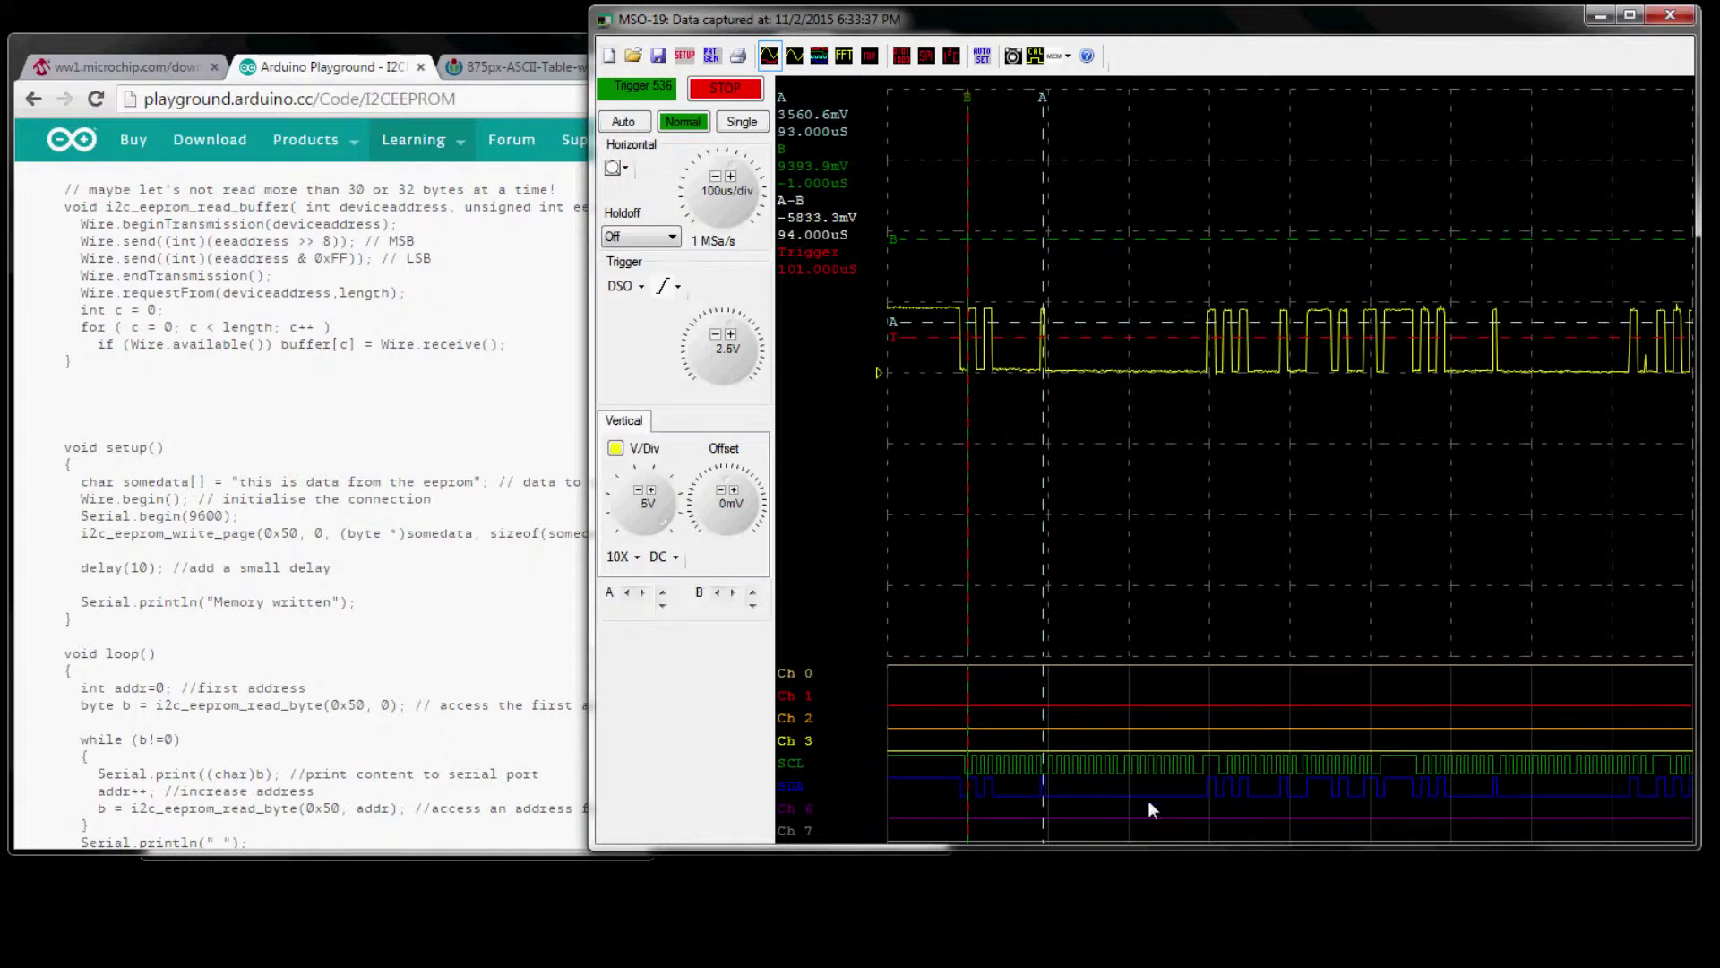
{"action": "left_click", "coordinate": [714, 184]}
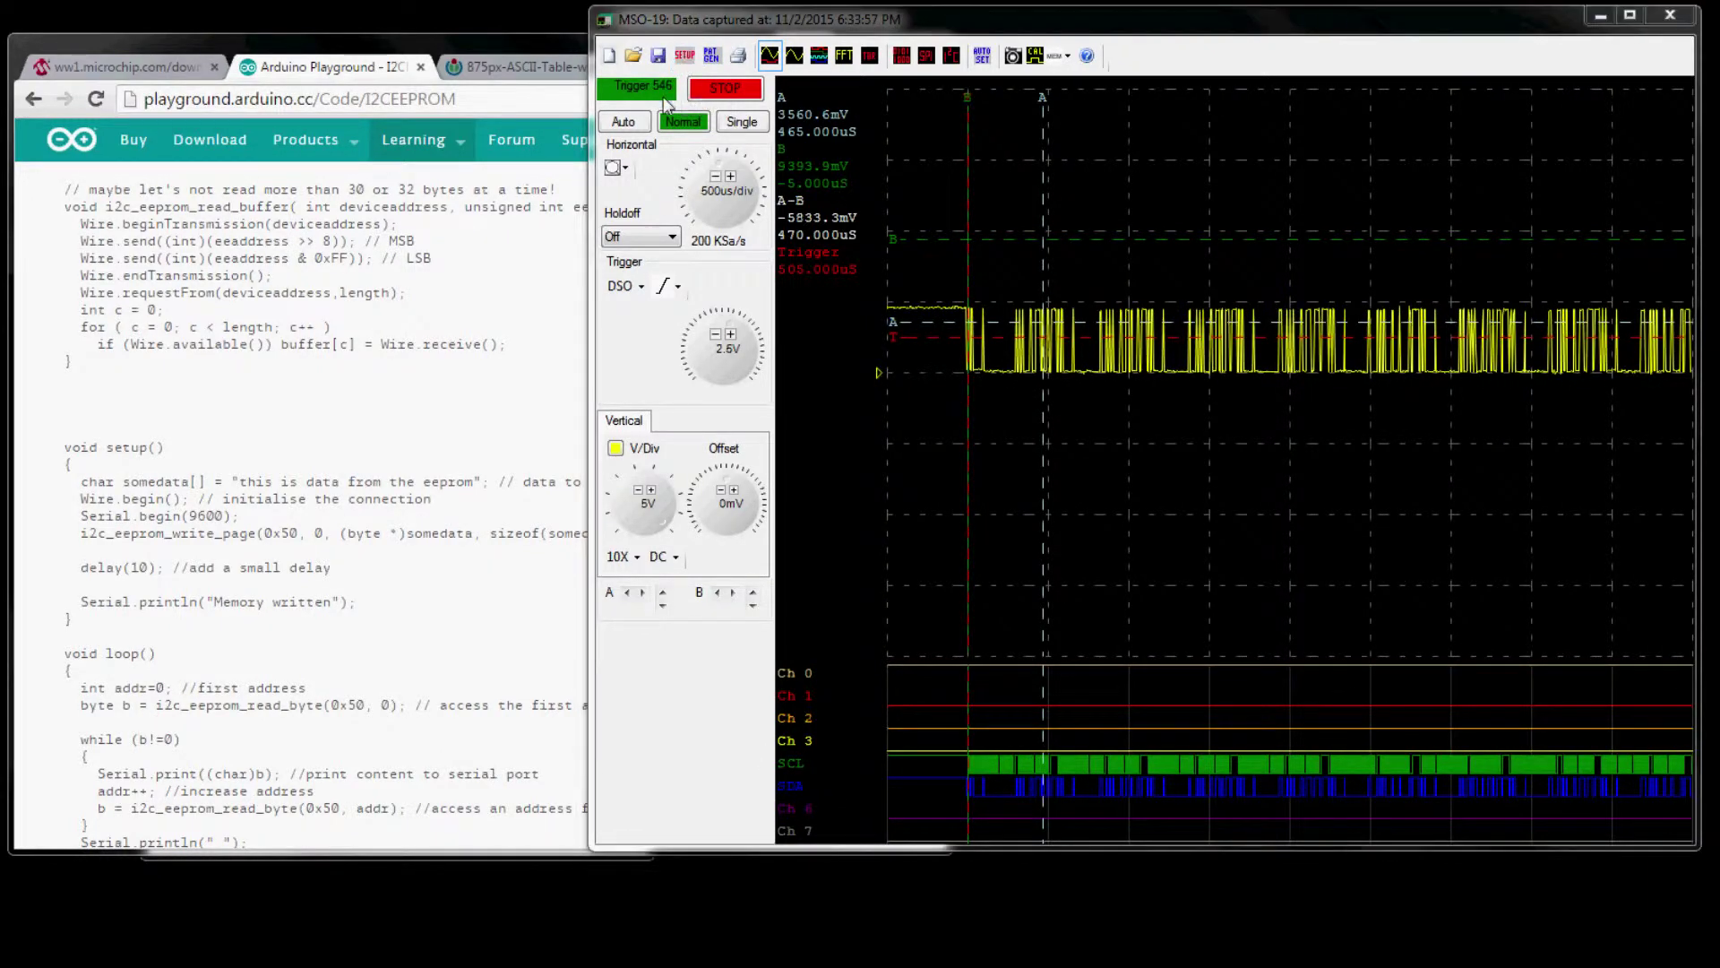
{"action": "left_click", "coordinate": [684, 56]}
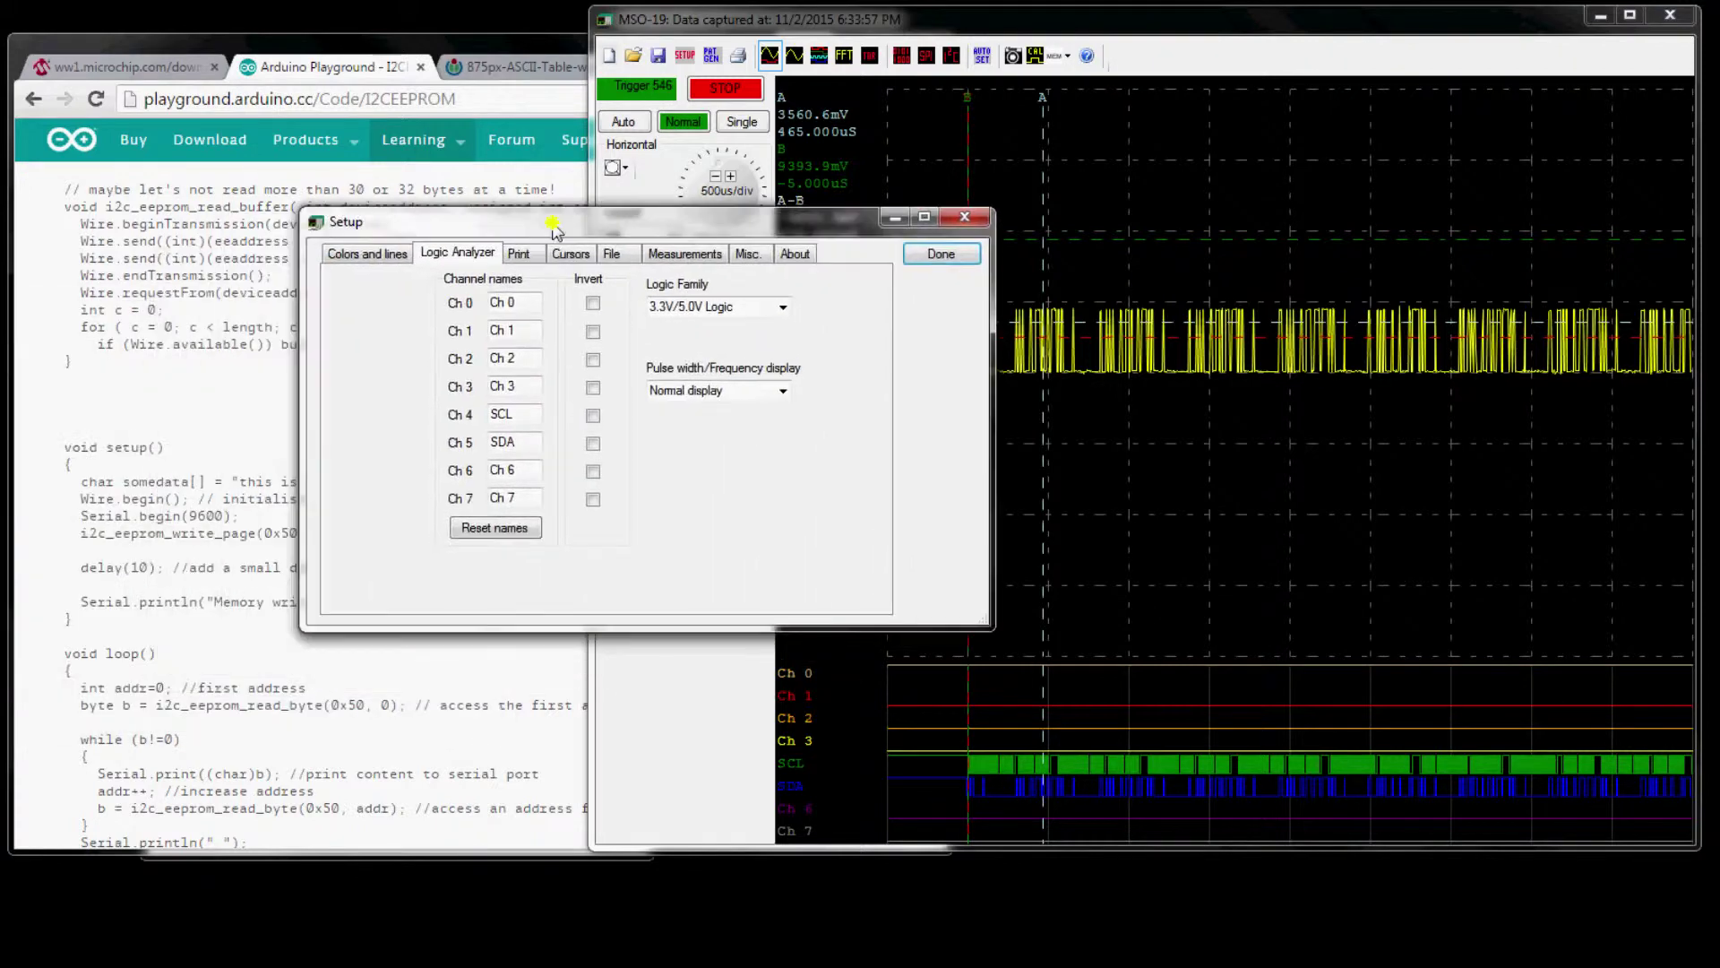
Step: Check Setup's colors and logic analyzer channel-name pages, then close the Setup dialog
{"action": "left_click", "coordinate": [392, 247]}
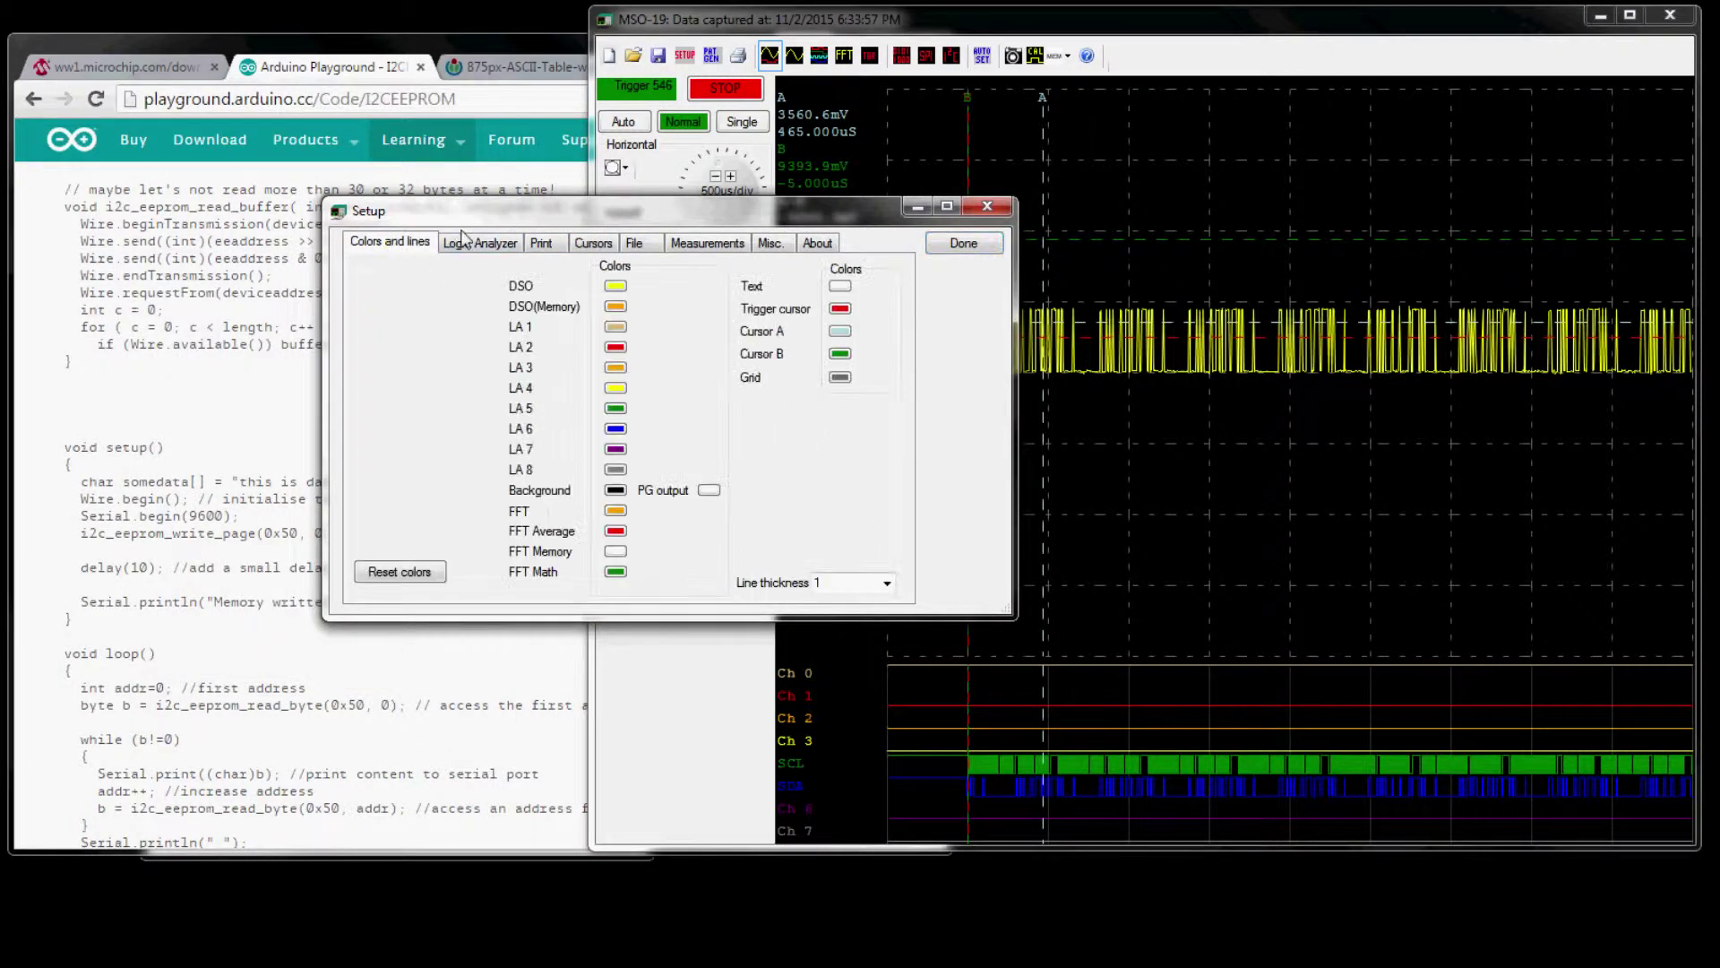
{"action": "left_click", "coordinate": [475, 242]}
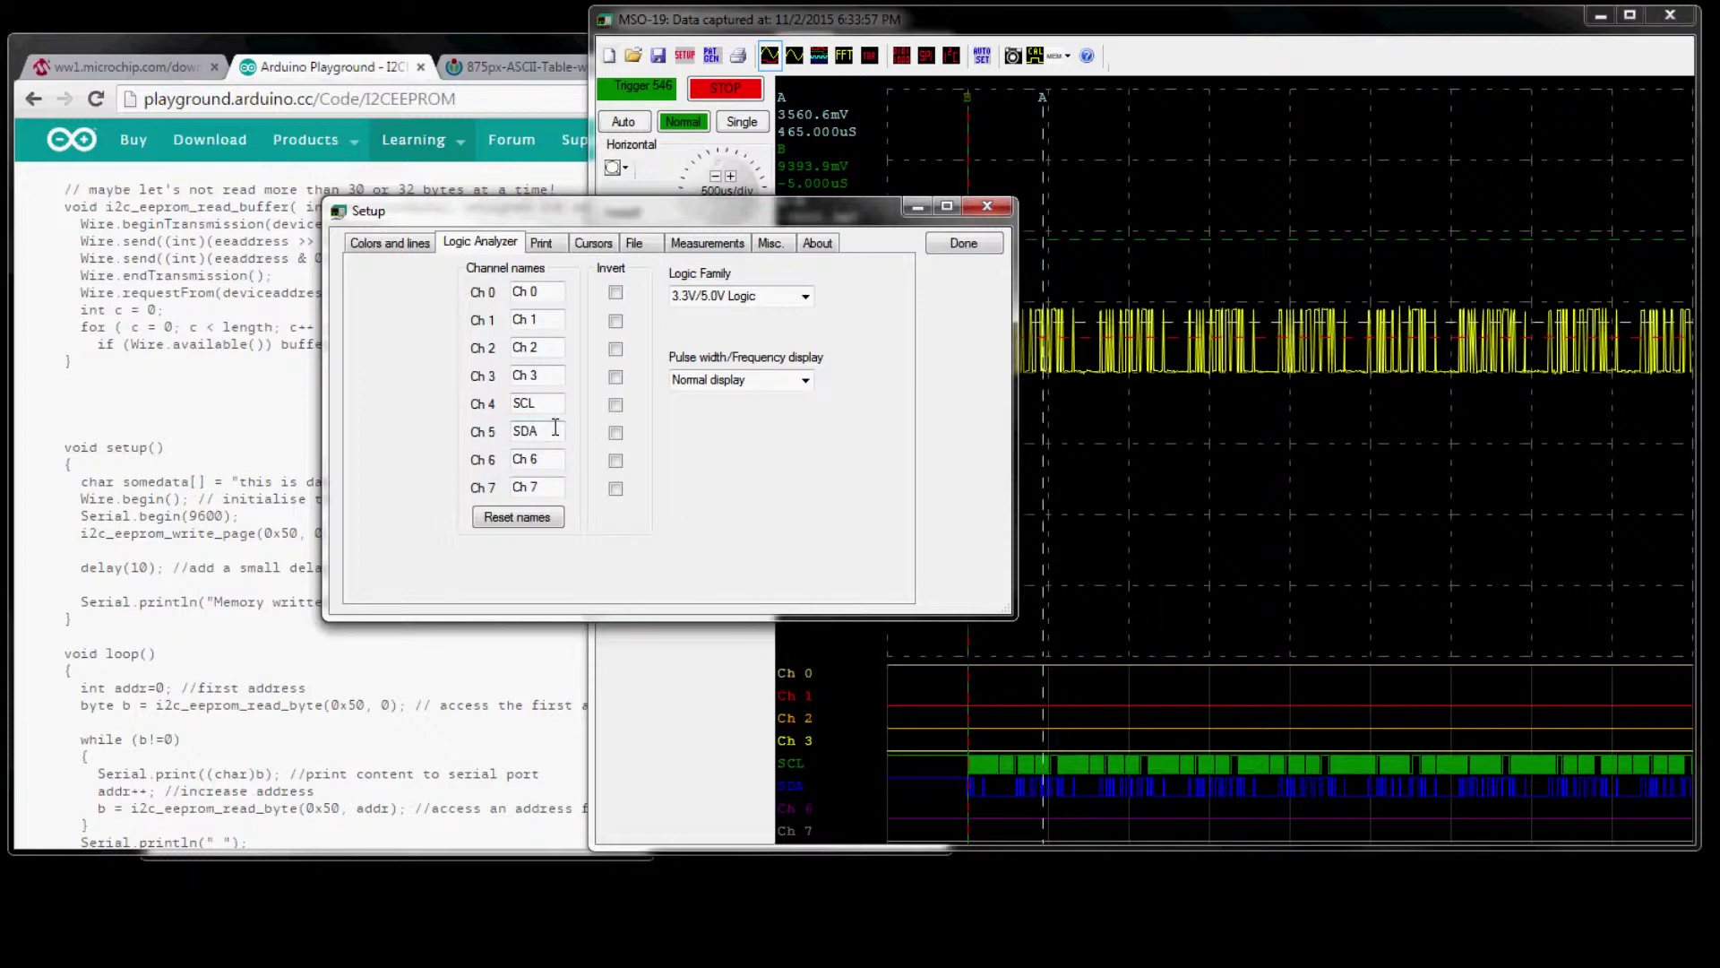
{"action": "left_click", "coordinate": [964, 243]}
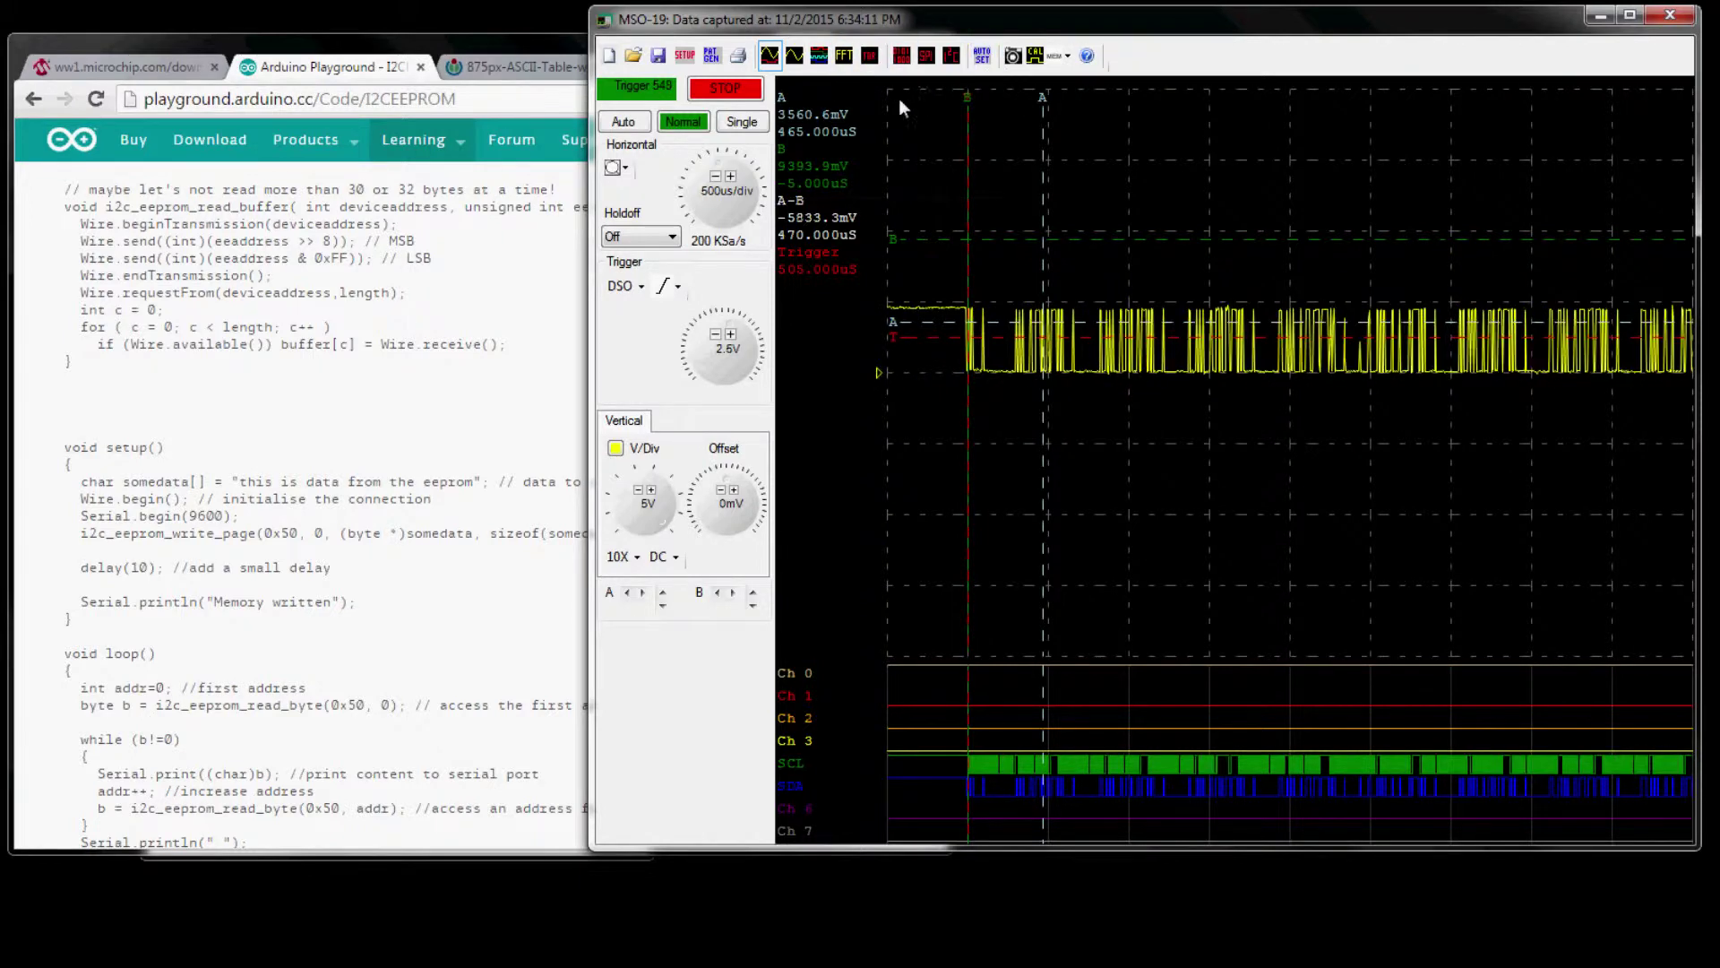
Step: Open the I2C decode window, move it to the upper left, make it taller and scroll it
{"action": "left_click", "coordinate": [953, 56]}
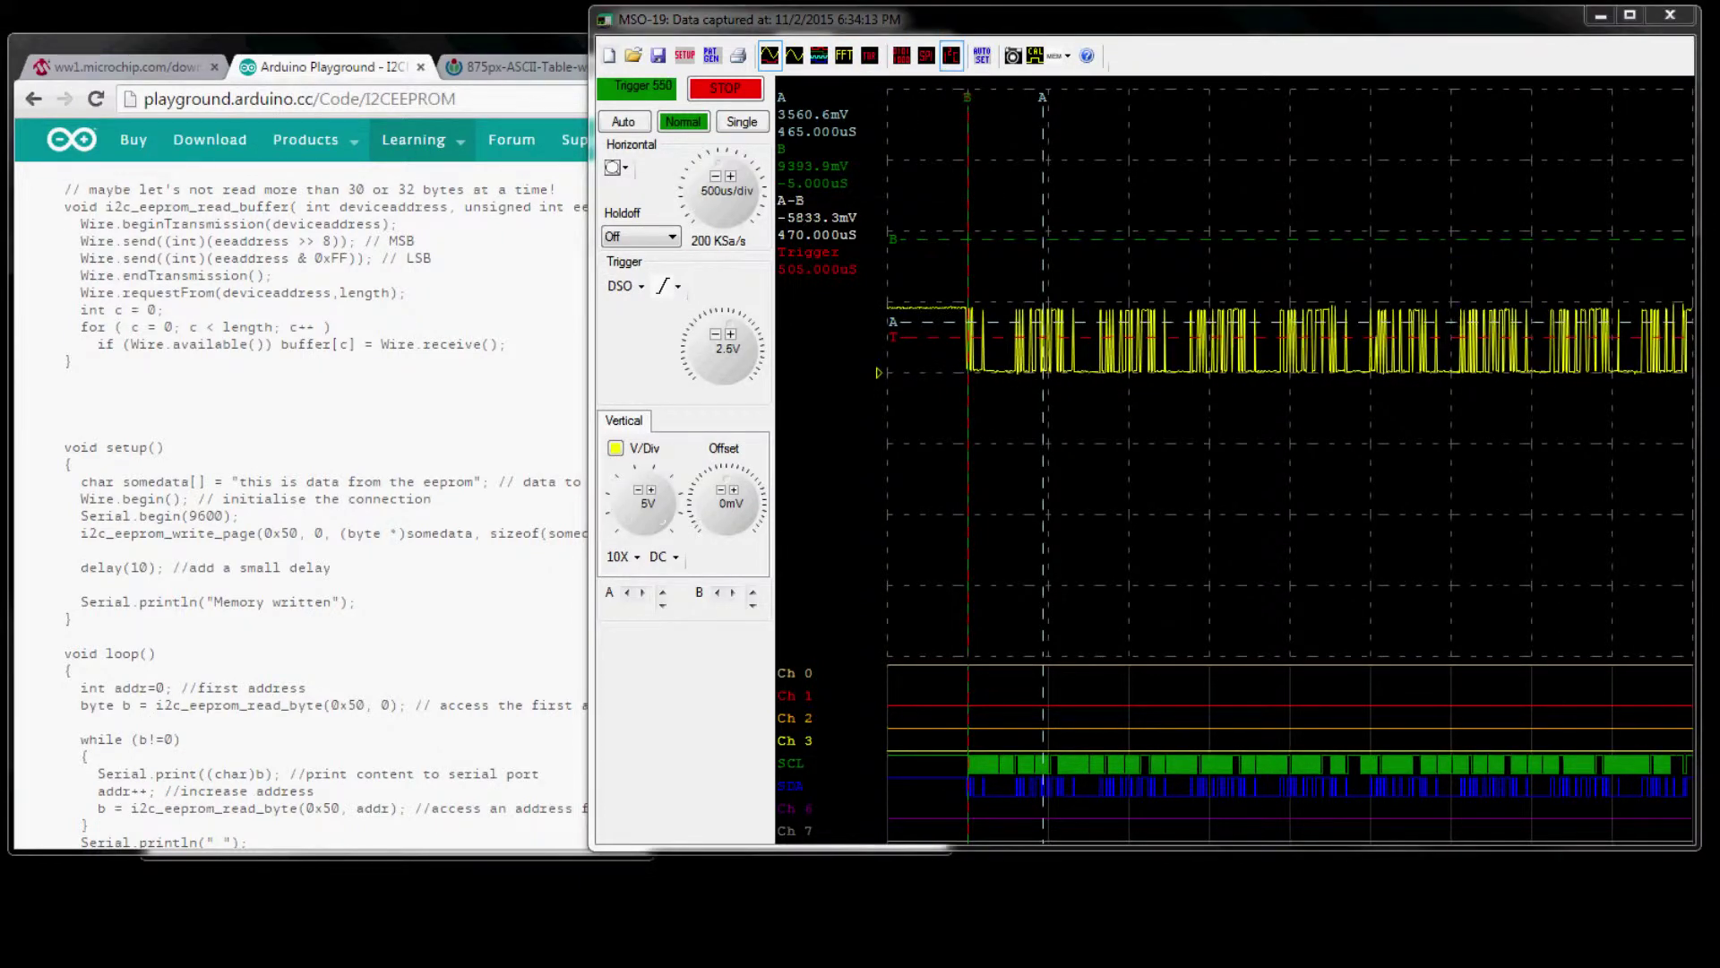
{"action": "left_click_drag", "start_coordinate": [448, 129], "coordinate": [356, 97]}
{"action": "left_click_drag", "start_coordinate": [382, 408], "coordinate": [402, 777]}
{"action": "left_click_drag", "start_coordinate": [622, 491], "coordinate": [620, 199]}
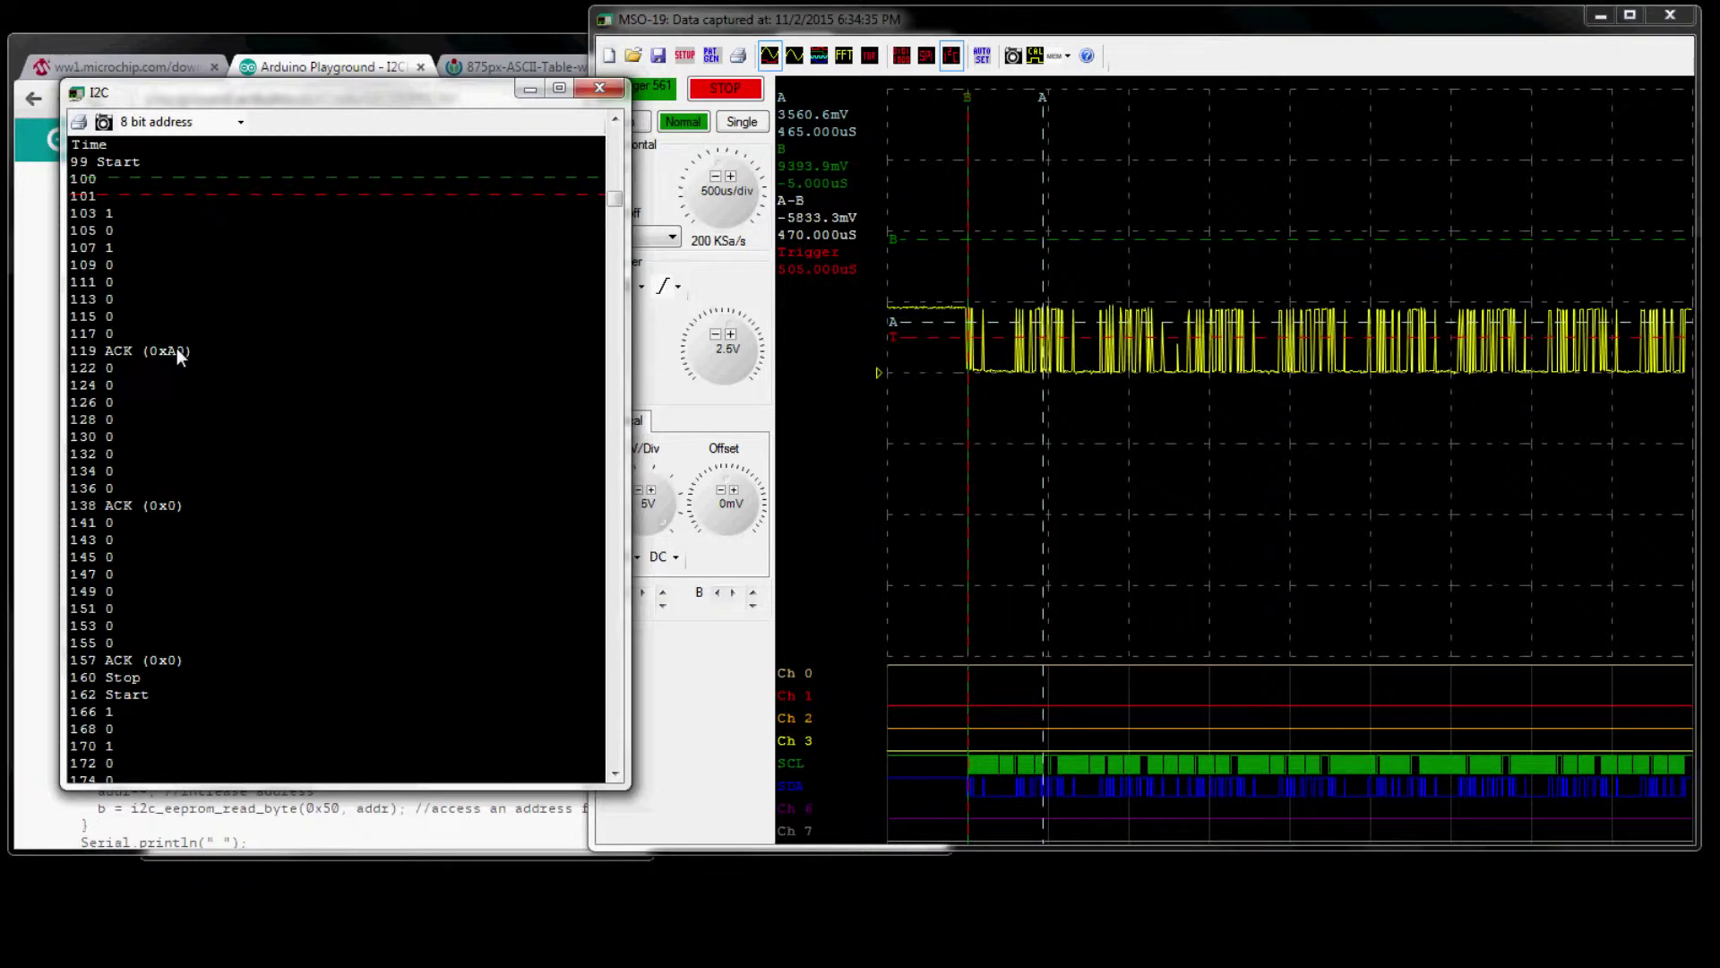
{"action": "left_click", "coordinate": [616, 773]}
{"action": "left_click", "coordinate": [615, 773]}
Step: Step down through the live I2C decode list with its scroll arrow
{"action": "left_click", "coordinate": [615, 774]}
{"action": "left_click", "coordinate": [615, 773]}
{"action": "left_click", "coordinate": [616, 773]}
{"action": "left_click", "coordinate": [615, 773]}
{"action": "left_click", "coordinate": [615, 773]}
{"action": "left_click", "coordinate": [616, 773]}
{"action": "left_click", "coordinate": [616, 773]}
{"action": "left_click", "coordinate": [616, 773]}
{"action": "left_click", "coordinate": [615, 773]}
{"action": "left_click", "coordinate": [616, 774]}
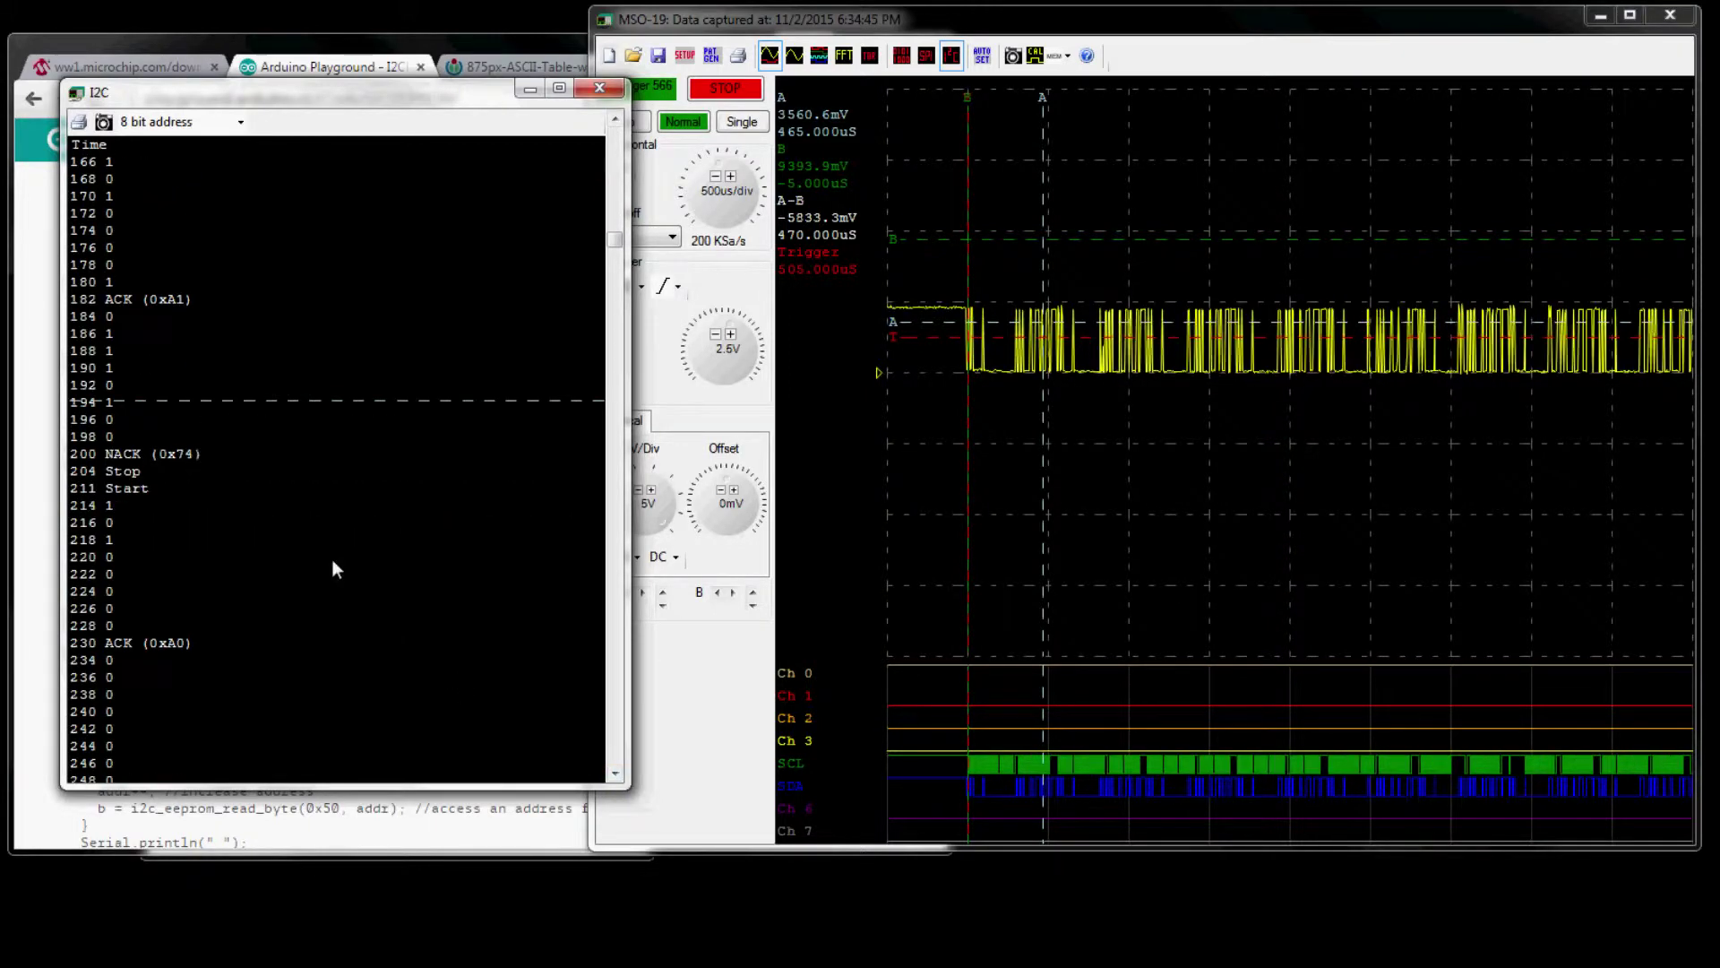
{"action": "left_click", "coordinate": [616, 773]}
{"action": "left_click", "coordinate": [615, 773]}
{"action": "left_click", "coordinate": [615, 774]}
{"action": "left_click", "coordinate": [616, 773]}
{"action": "left_click", "coordinate": [616, 773]}
{"action": "left_click", "coordinate": [615, 773]}
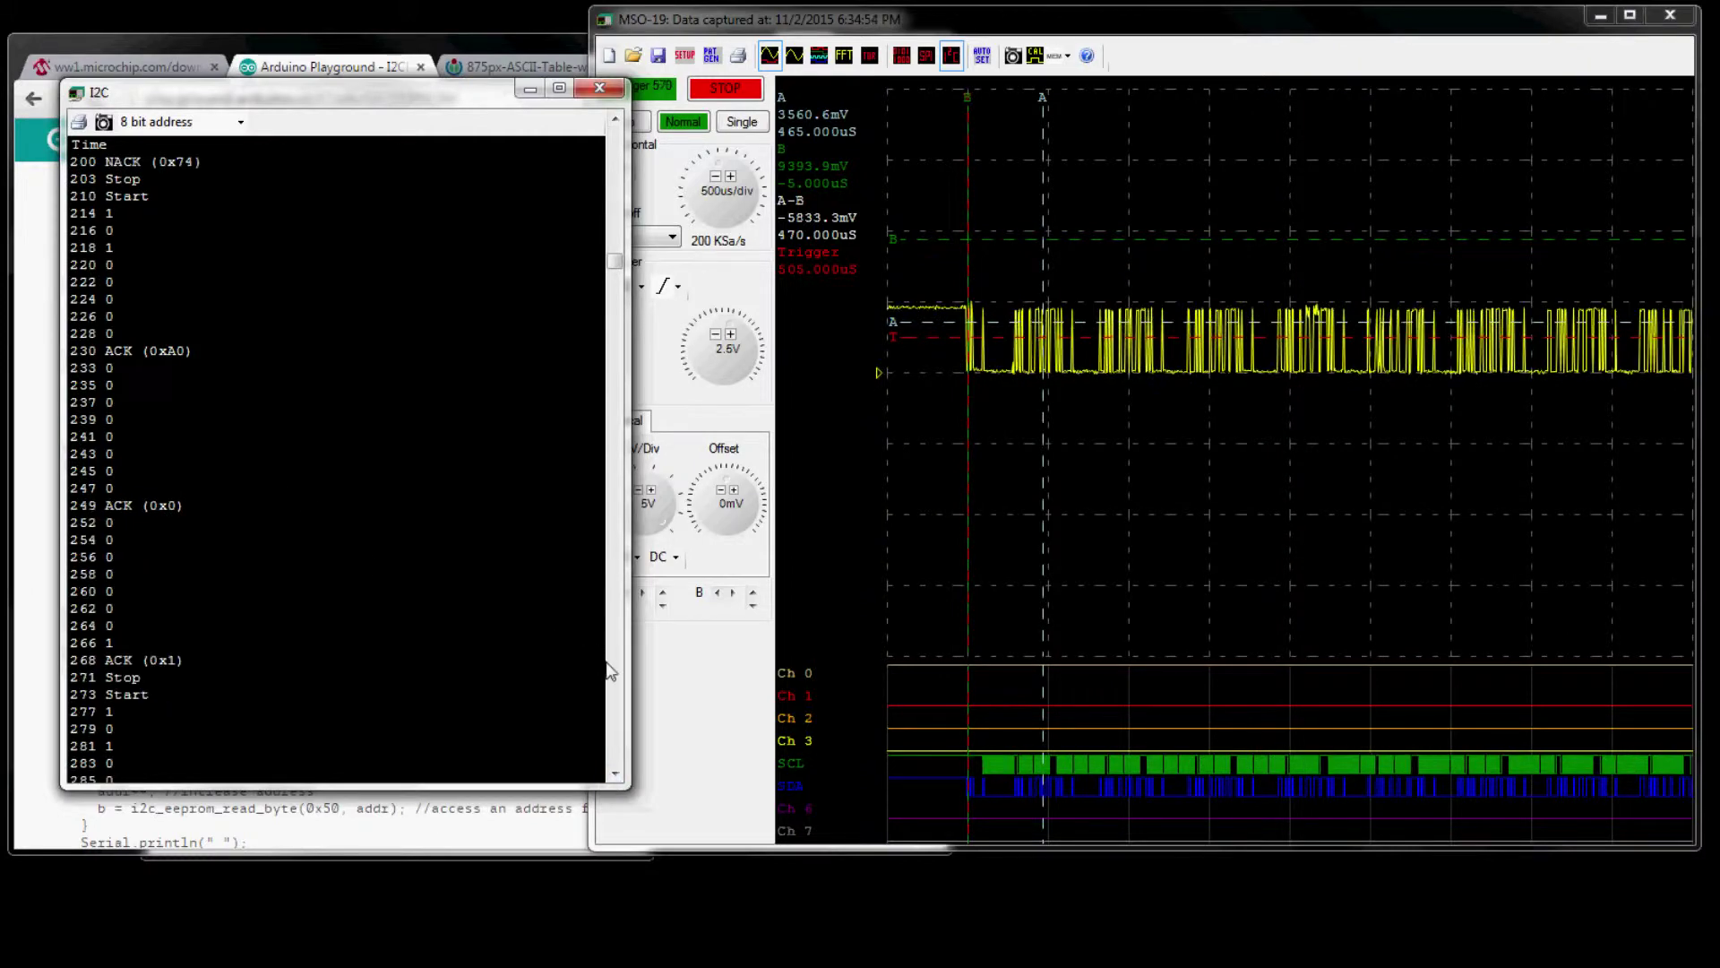
Step: Stop acquisition to freeze the capture and scroll the decode list back up
{"action": "left_click", "coordinate": [728, 90]}
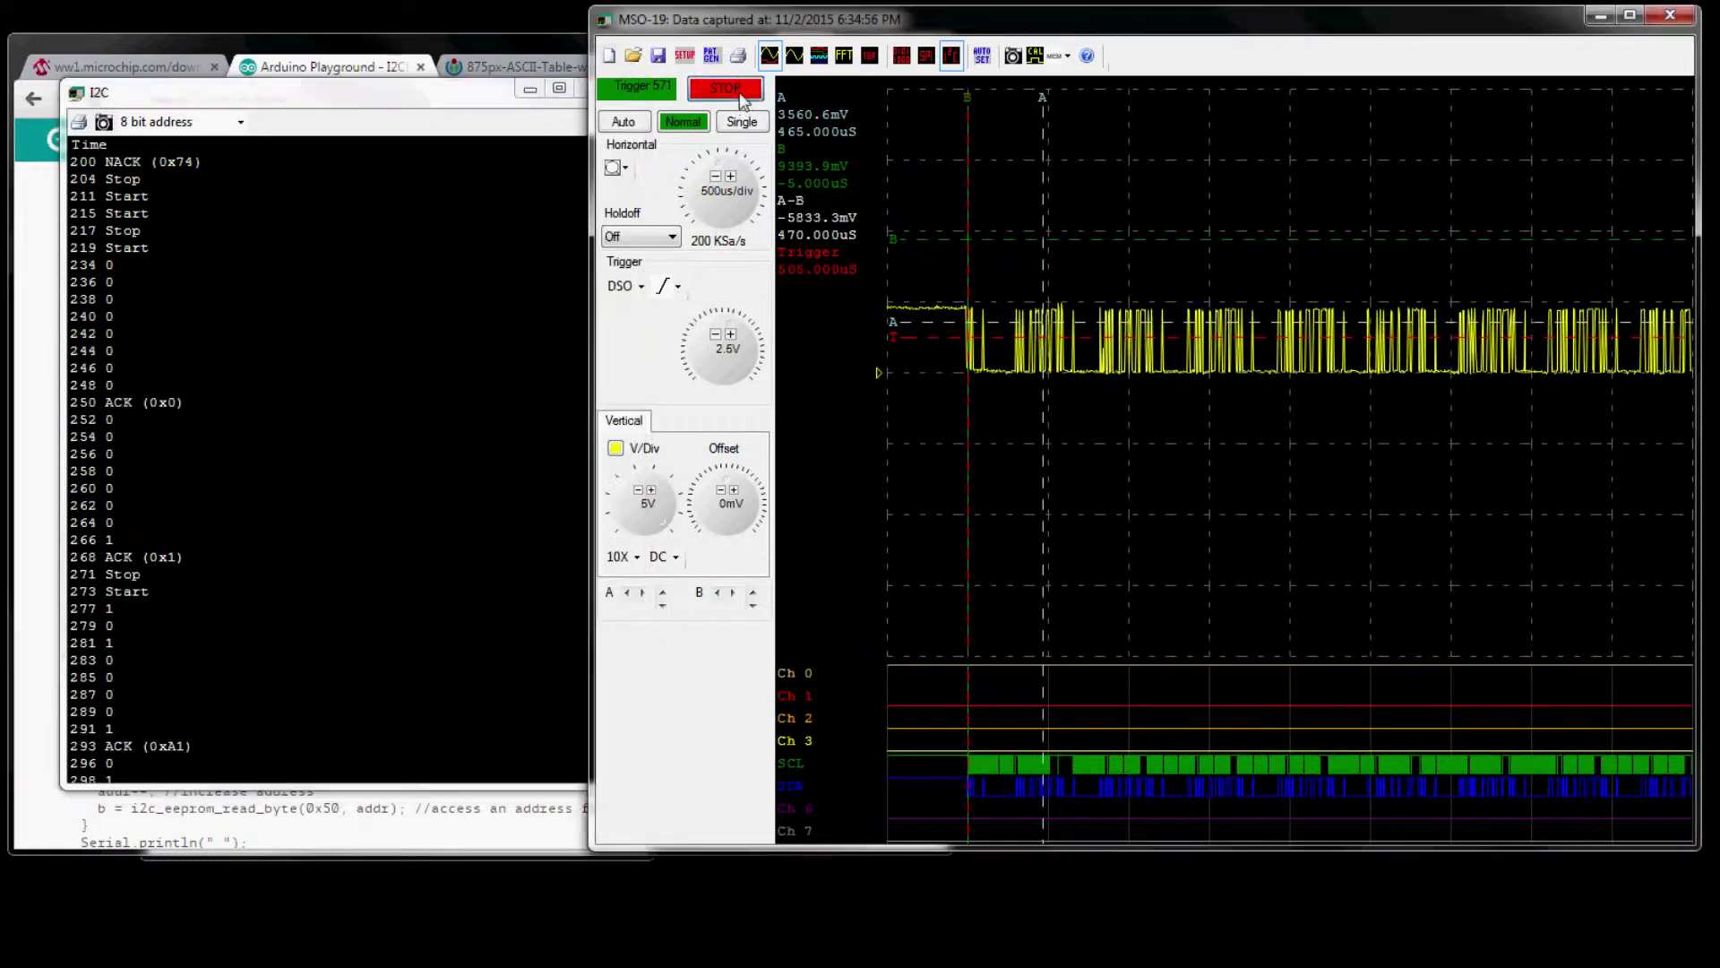
{"action": "left_click", "coordinate": [538, 711]}
{"action": "left_click", "coordinate": [612, 723]}
{"action": "scroll", "coordinate": [610, 718], "scroll_direction": "down", "scroll_amount": 3}
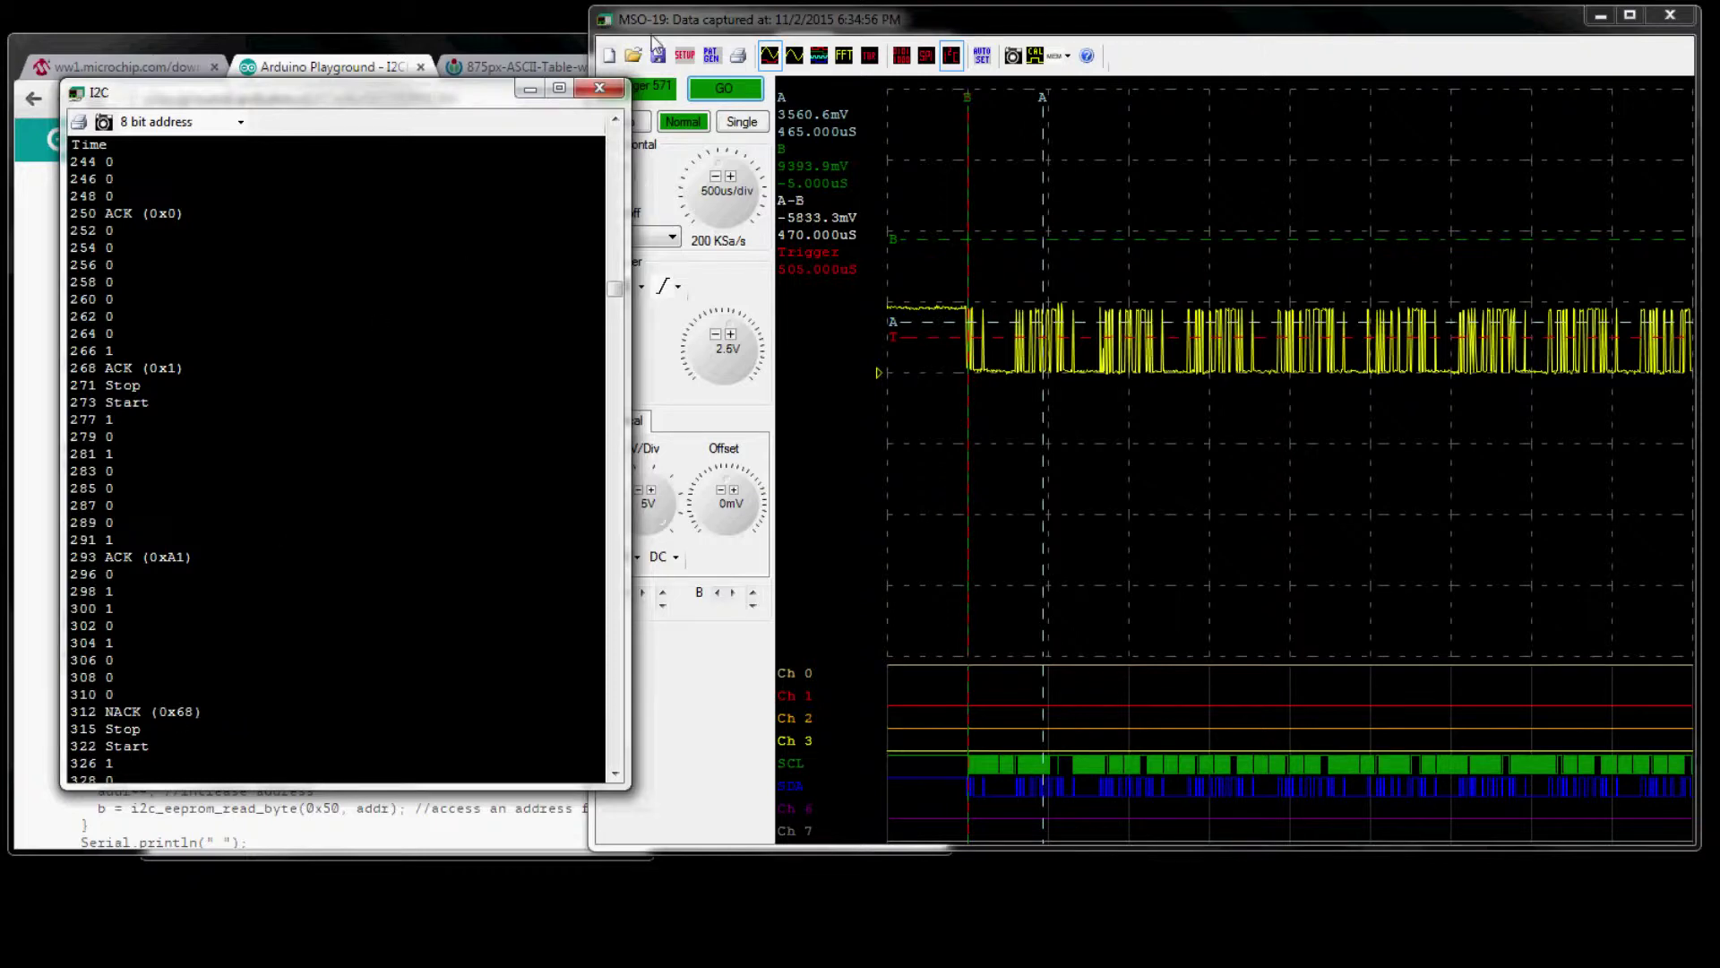
{"action": "left_click", "coordinate": [614, 120]}
{"action": "left_click", "coordinate": [615, 119]}
{"action": "left_click", "coordinate": [615, 119]}
{"action": "left_click", "coordinate": [615, 120]}
{"action": "left_click", "coordinate": [615, 119]}
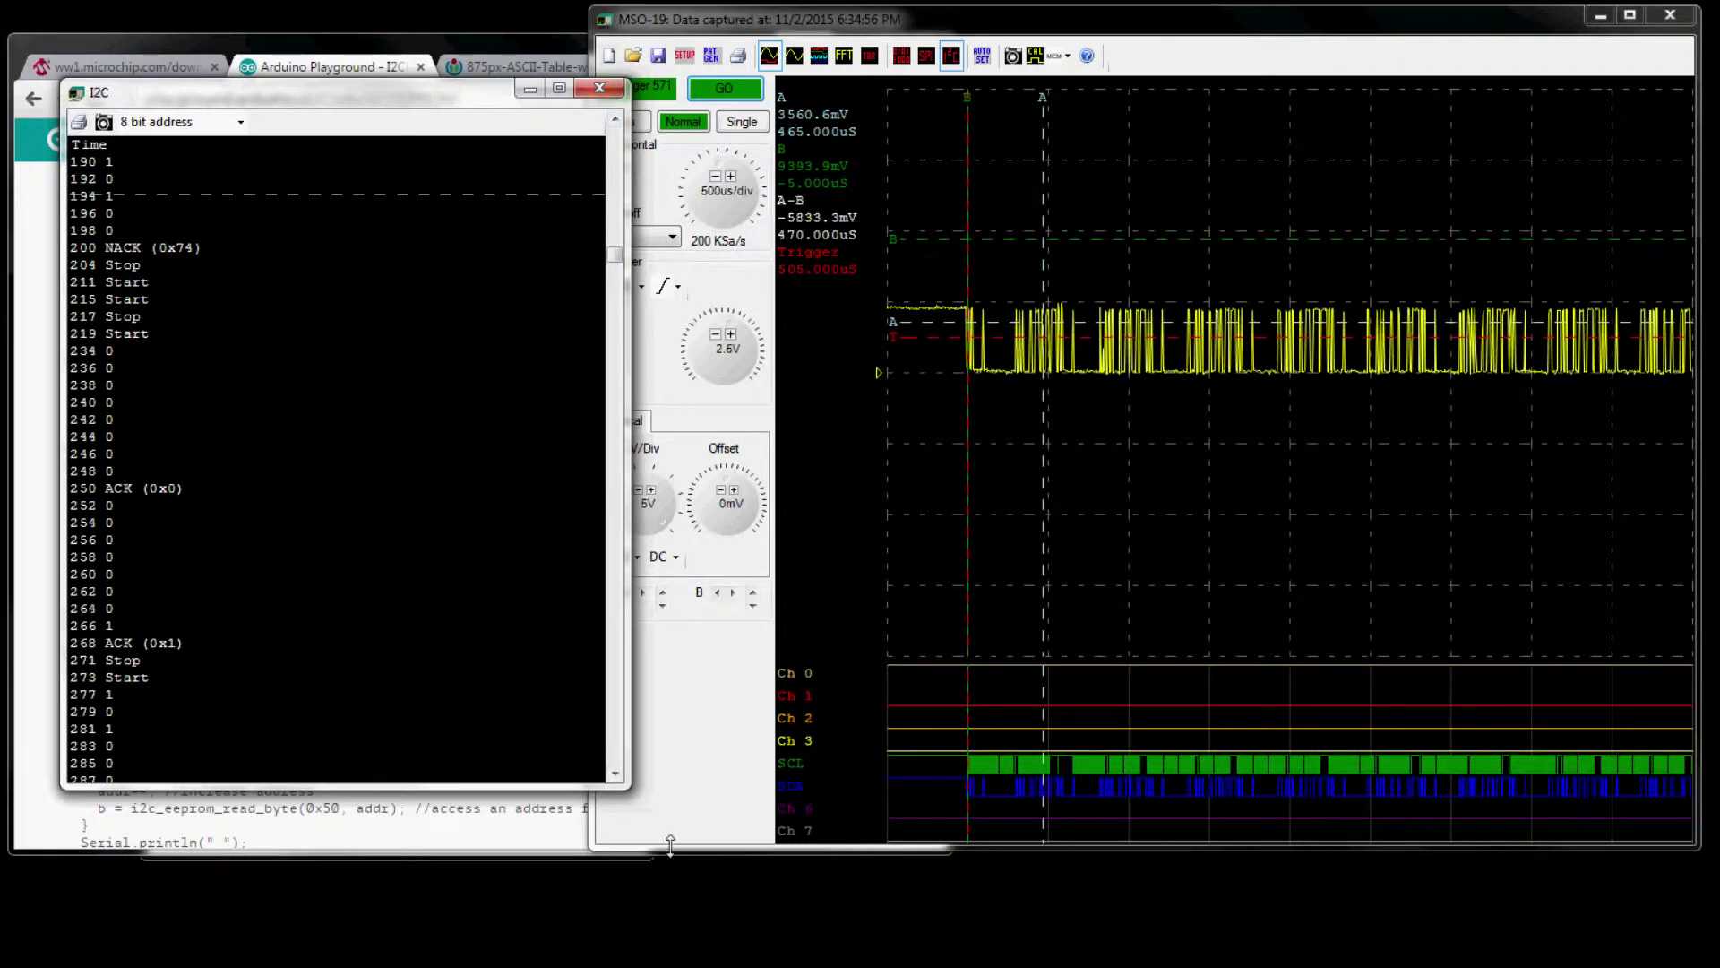
Step: Step down through the frozen decode's EEPROM bytes such as 0x74, 0x68, 0x69 and 0x73
{"action": "left_click", "coordinate": [617, 774]}
{"action": "left_click", "coordinate": [616, 774]}
{"action": "left_click", "coordinate": [617, 774]}
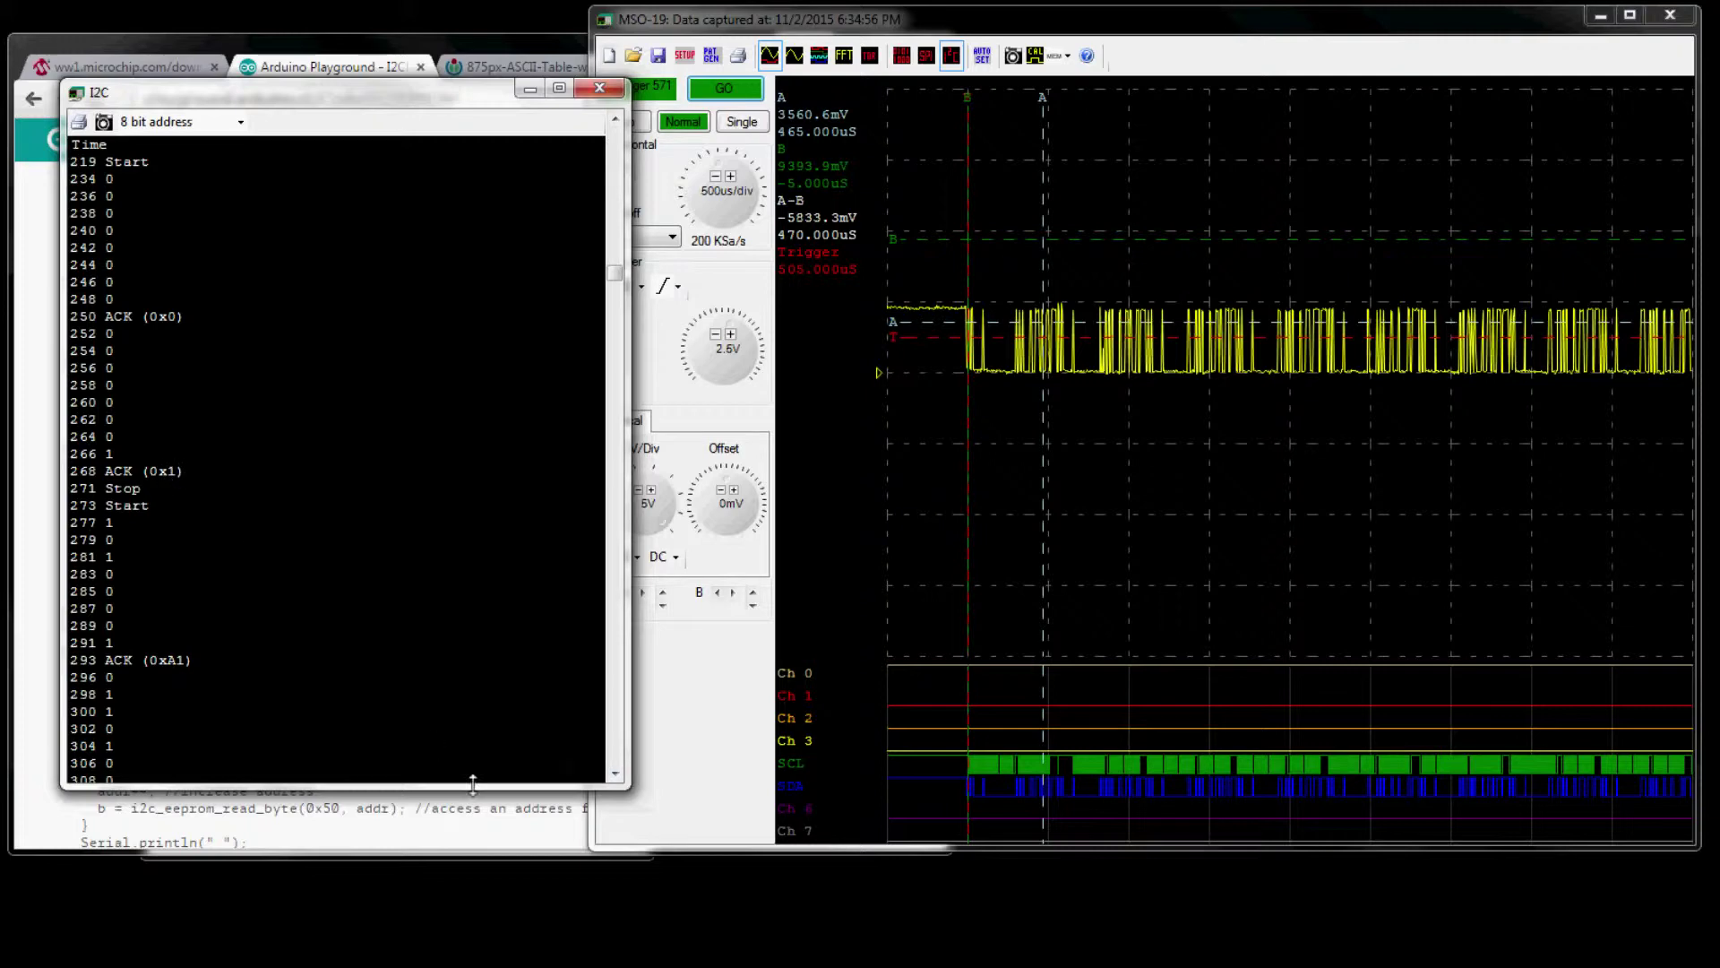
{"action": "left_click", "coordinate": [614, 773]}
{"action": "left_click", "coordinate": [614, 772]}
{"action": "left_click", "coordinate": [615, 772]}
{"action": "left_click", "coordinate": [614, 772]}
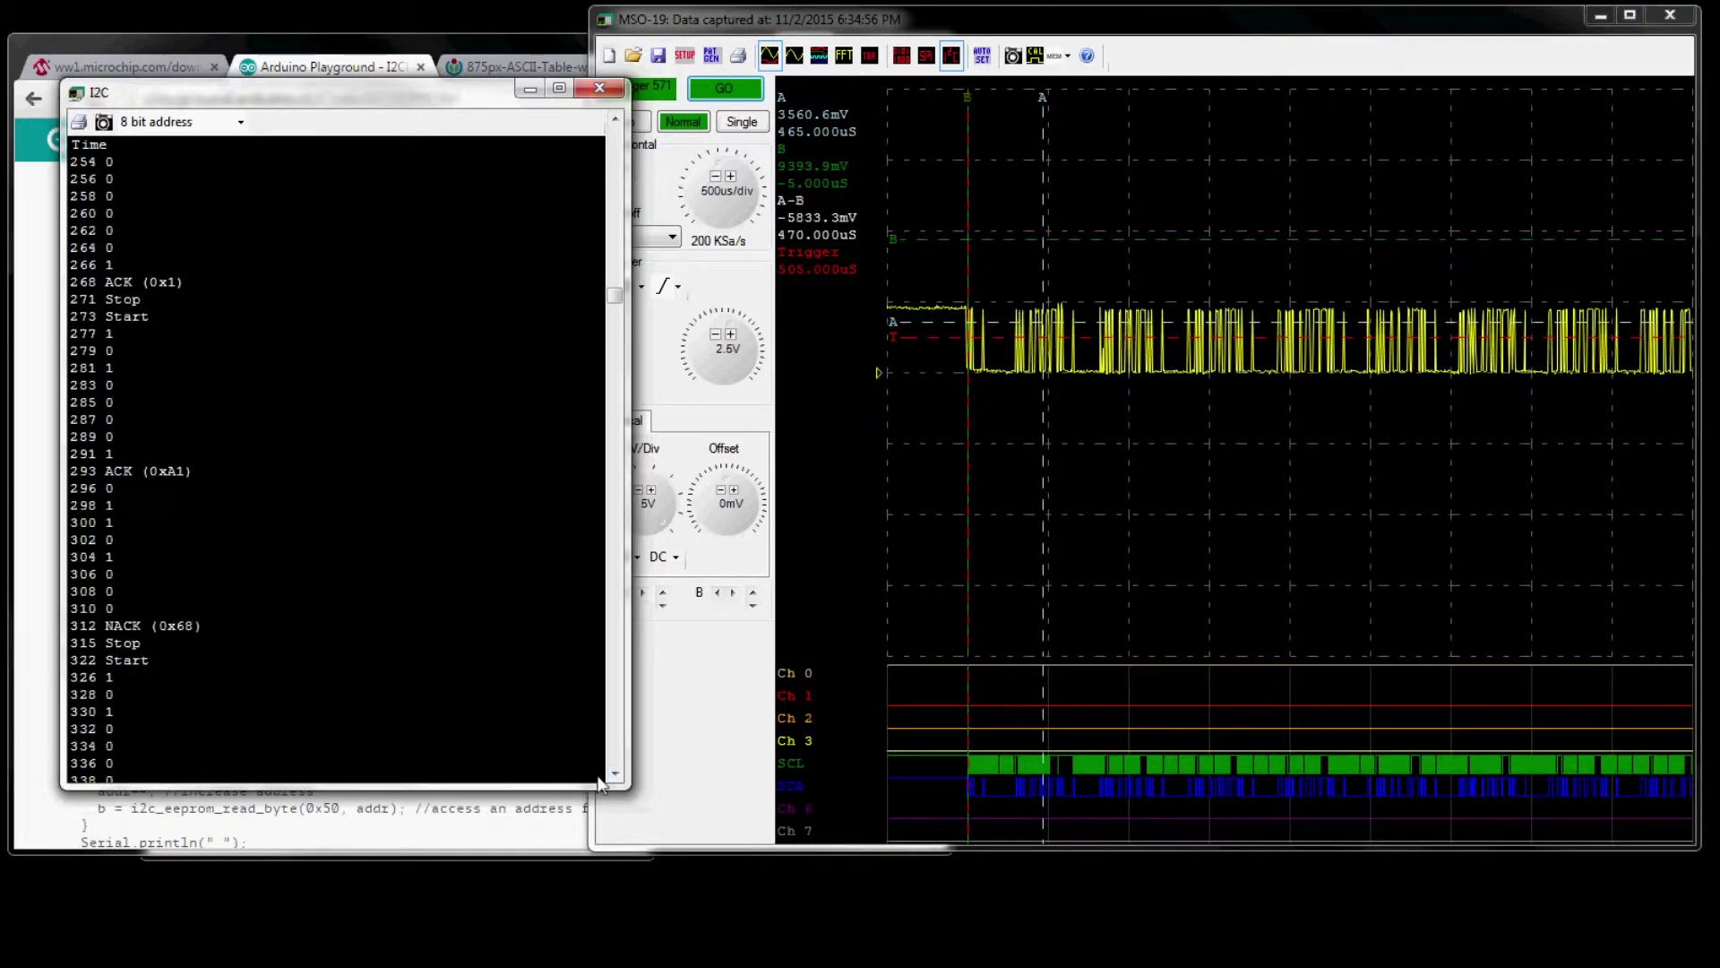
{"action": "left_click", "coordinate": [617, 773]}
{"action": "left_click", "coordinate": [616, 773]}
{"action": "left_click", "coordinate": [616, 774]}
{"action": "left_click", "coordinate": [616, 773]}
{"action": "left_click", "coordinate": [616, 773]}
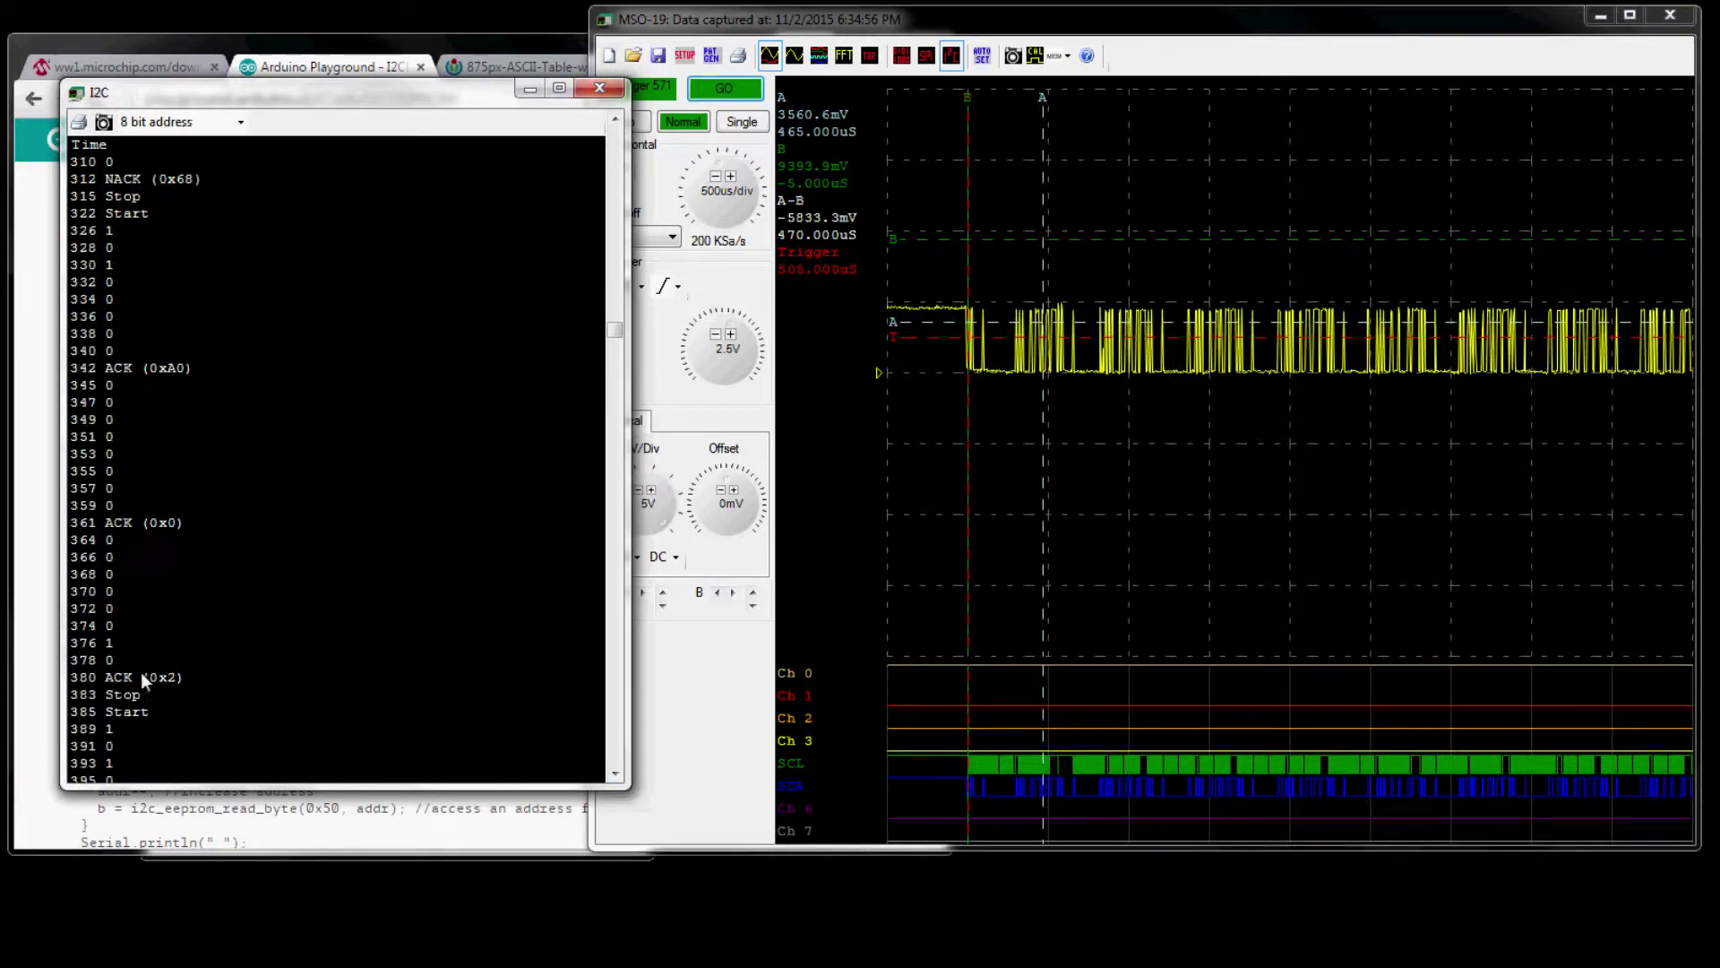
{"action": "left_click", "coordinate": [617, 773]}
{"action": "left_click", "coordinate": [616, 773]}
{"action": "left_click", "coordinate": [616, 773]}
{"action": "left_click", "coordinate": [616, 773]}
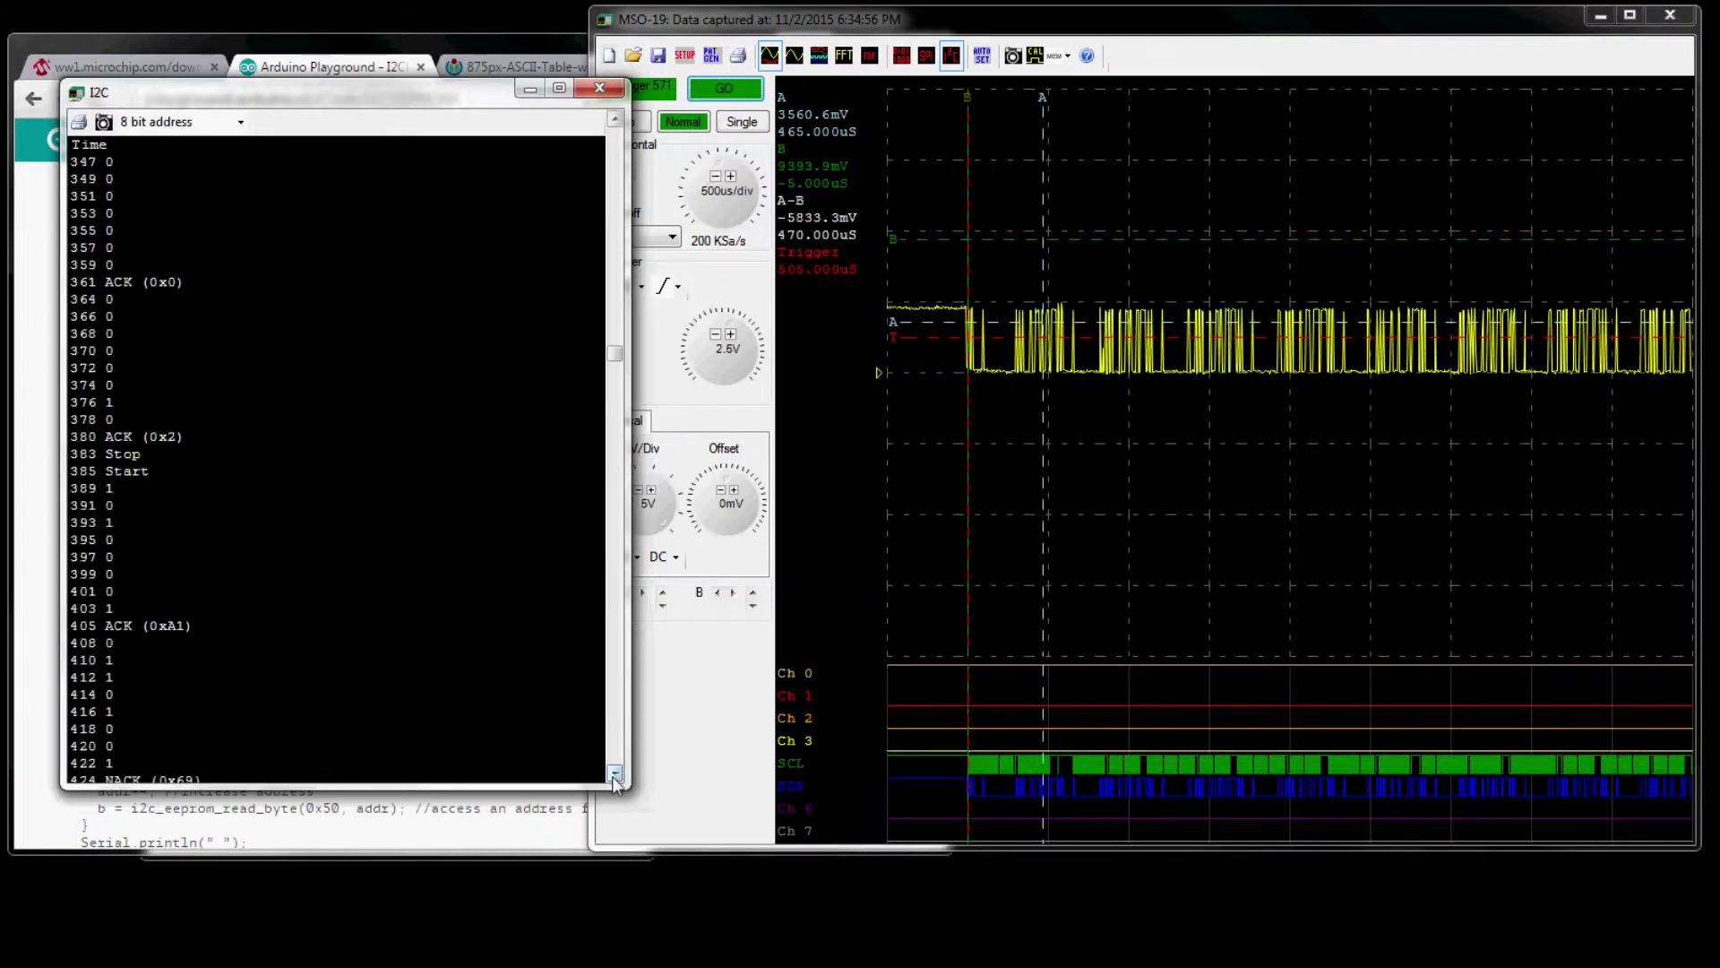
Step: Scroll through the remaining decoded ACK/NACK bytes to the end of the list
{"action": "scroll", "coordinate": [354, 708], "scroll_direction": "down", "scroll_amount": 2}
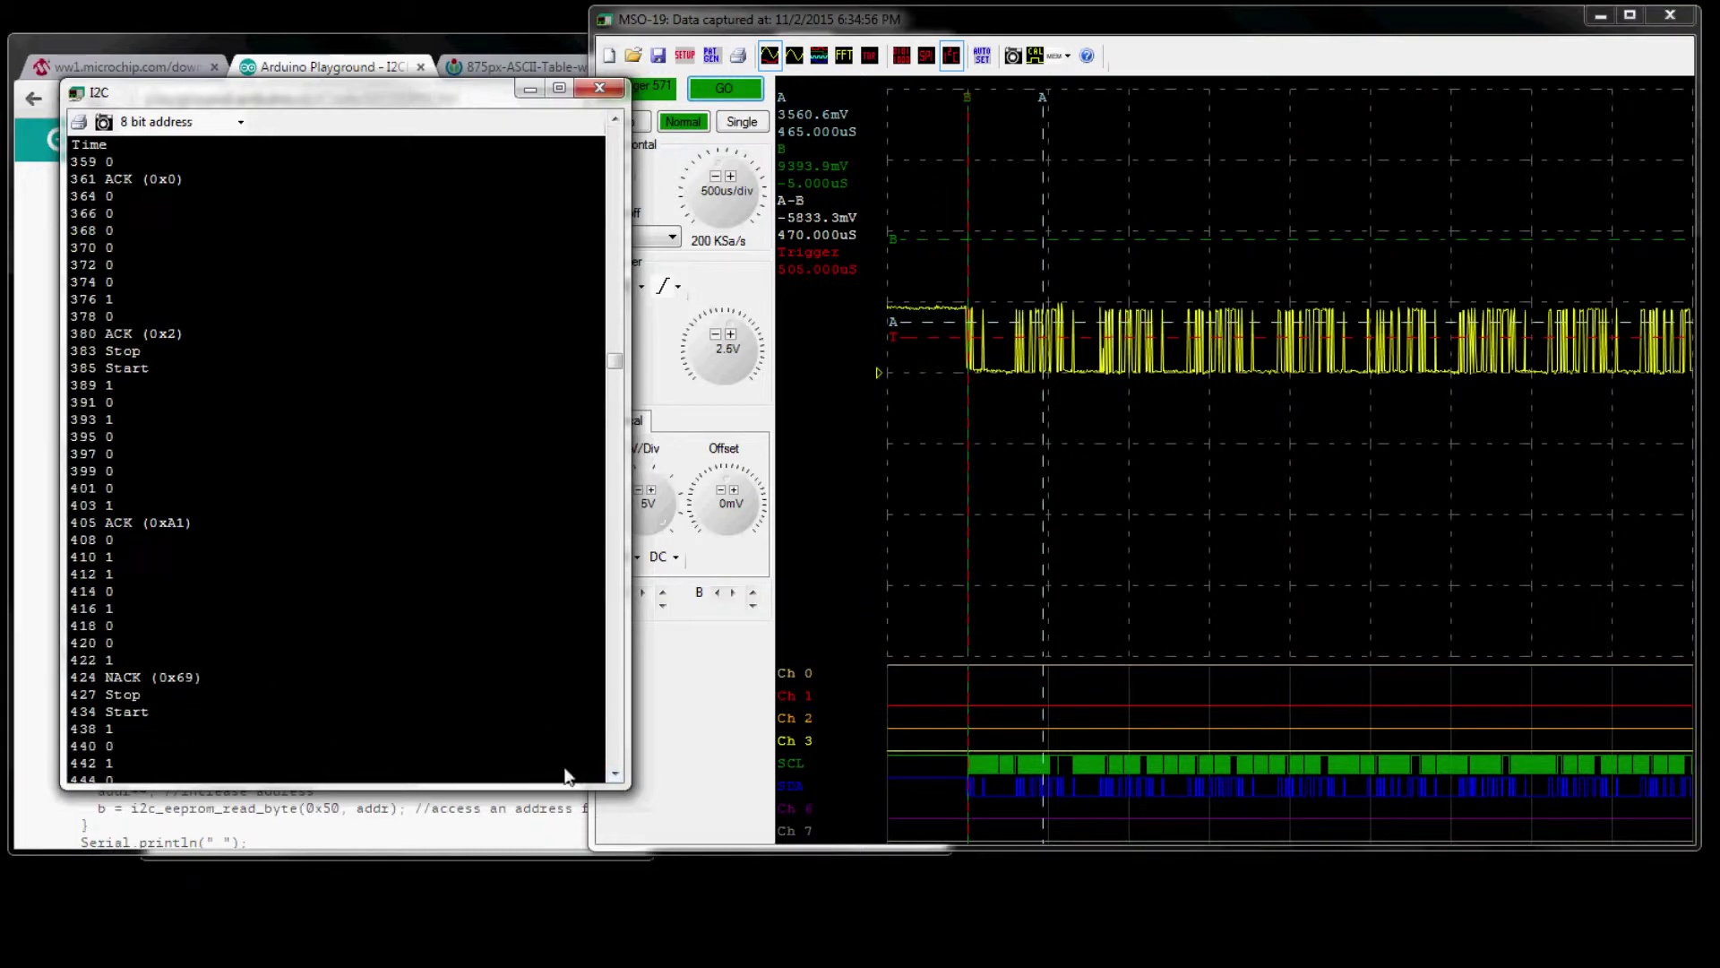
{"action": "left_click", "coordinate": [616, 776]}
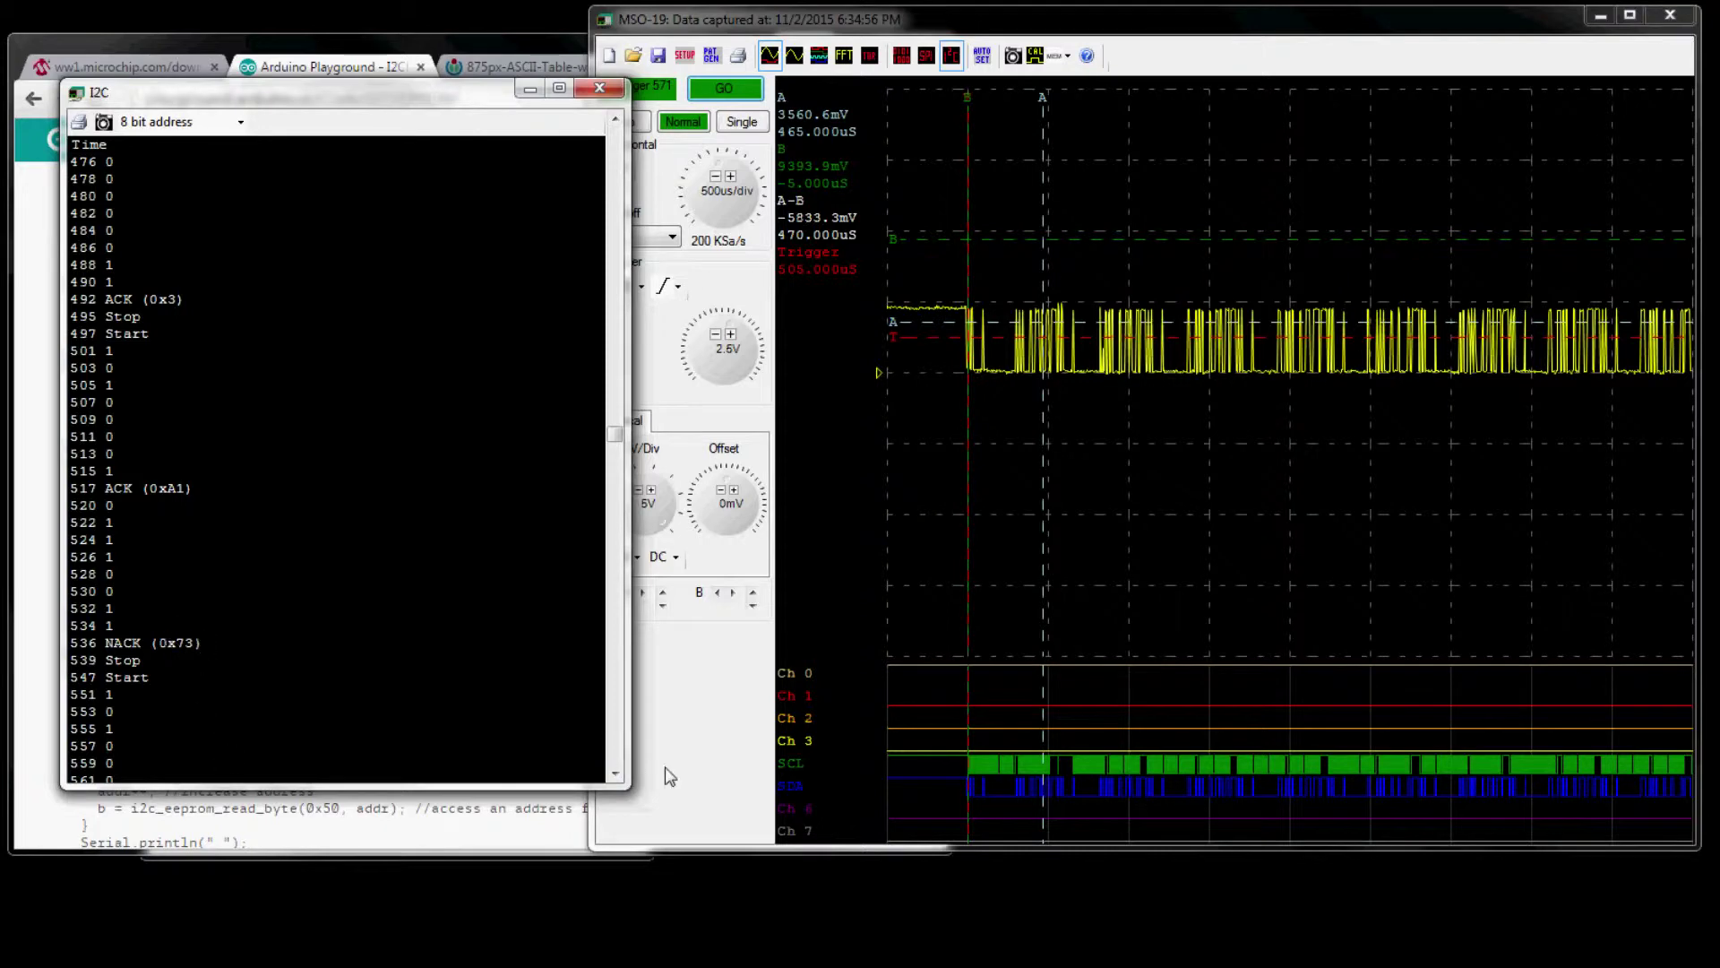
{"action": "left_click", "coordinate": [615, 773]}
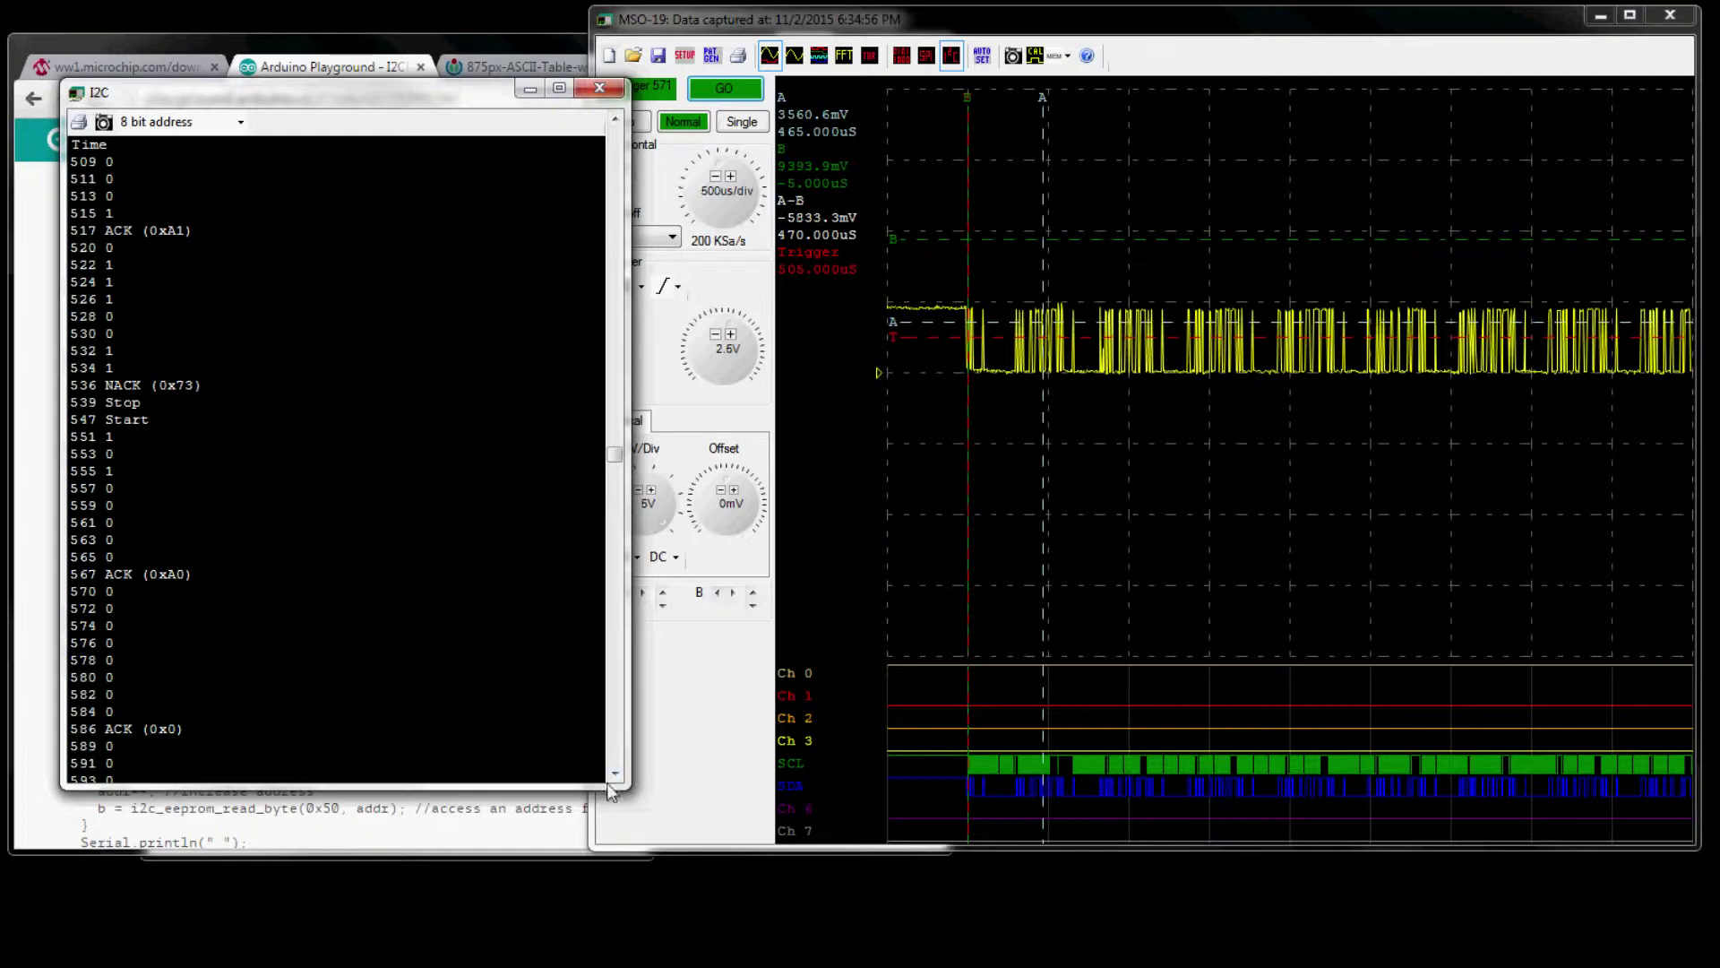
{"action": "left_click", "coordinate": [622, 753]}
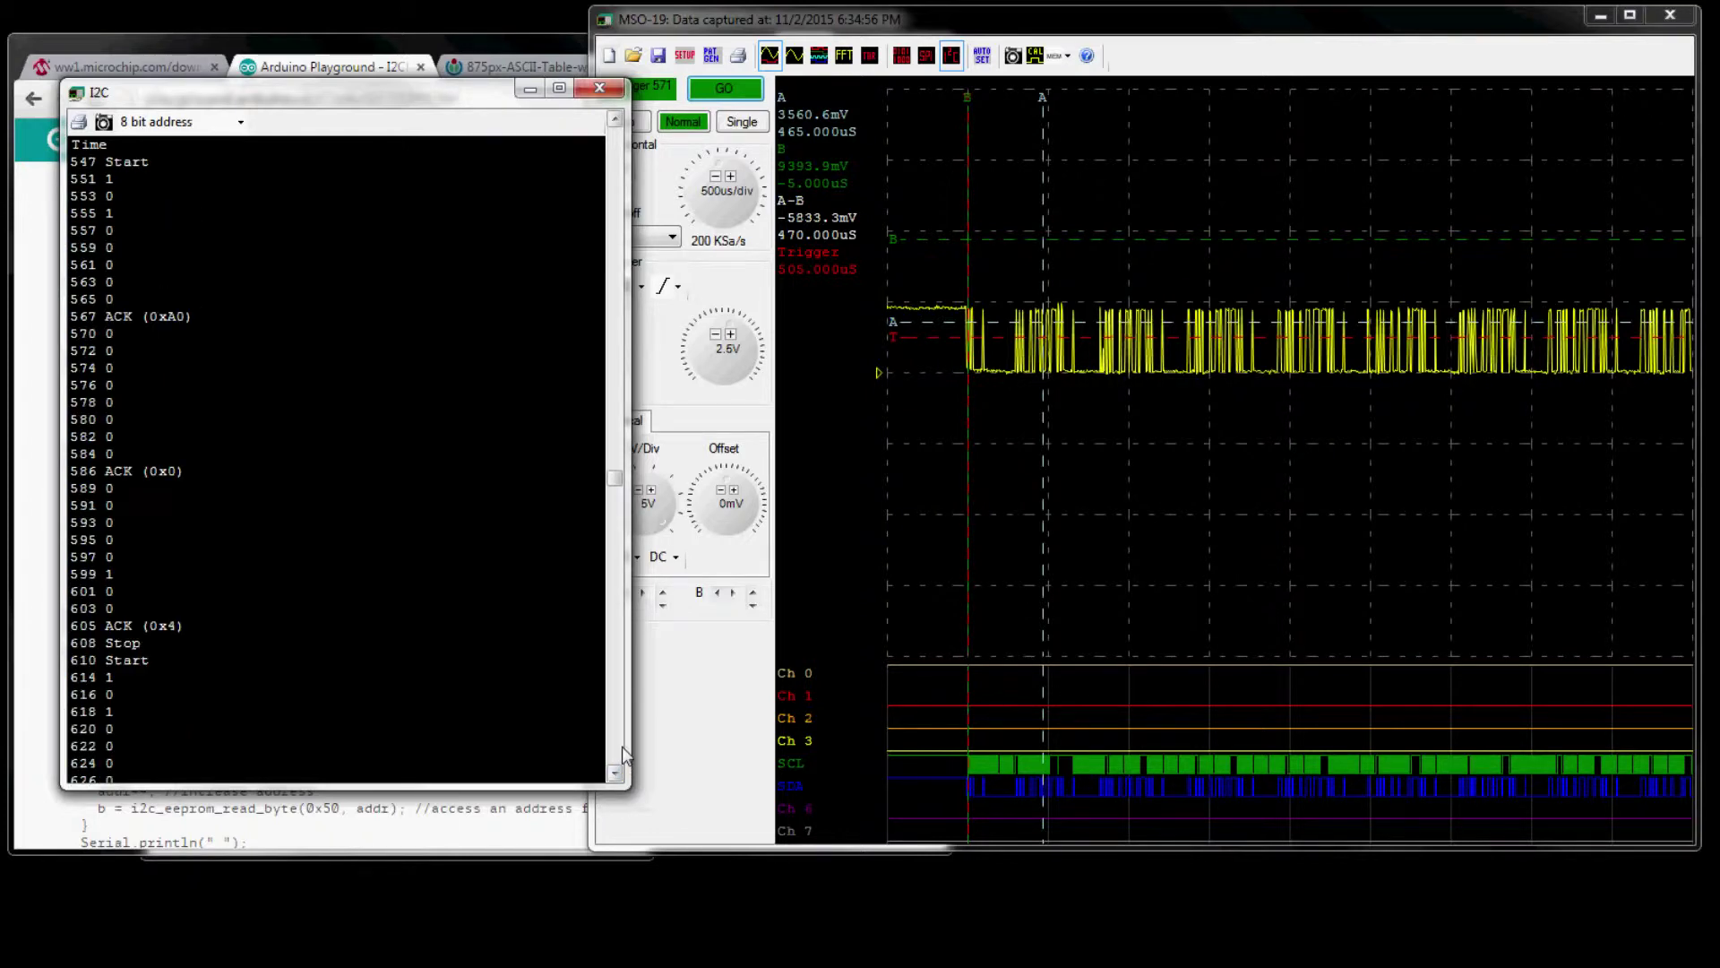
{"action": "left_click", "coordinate": [622, 752]}
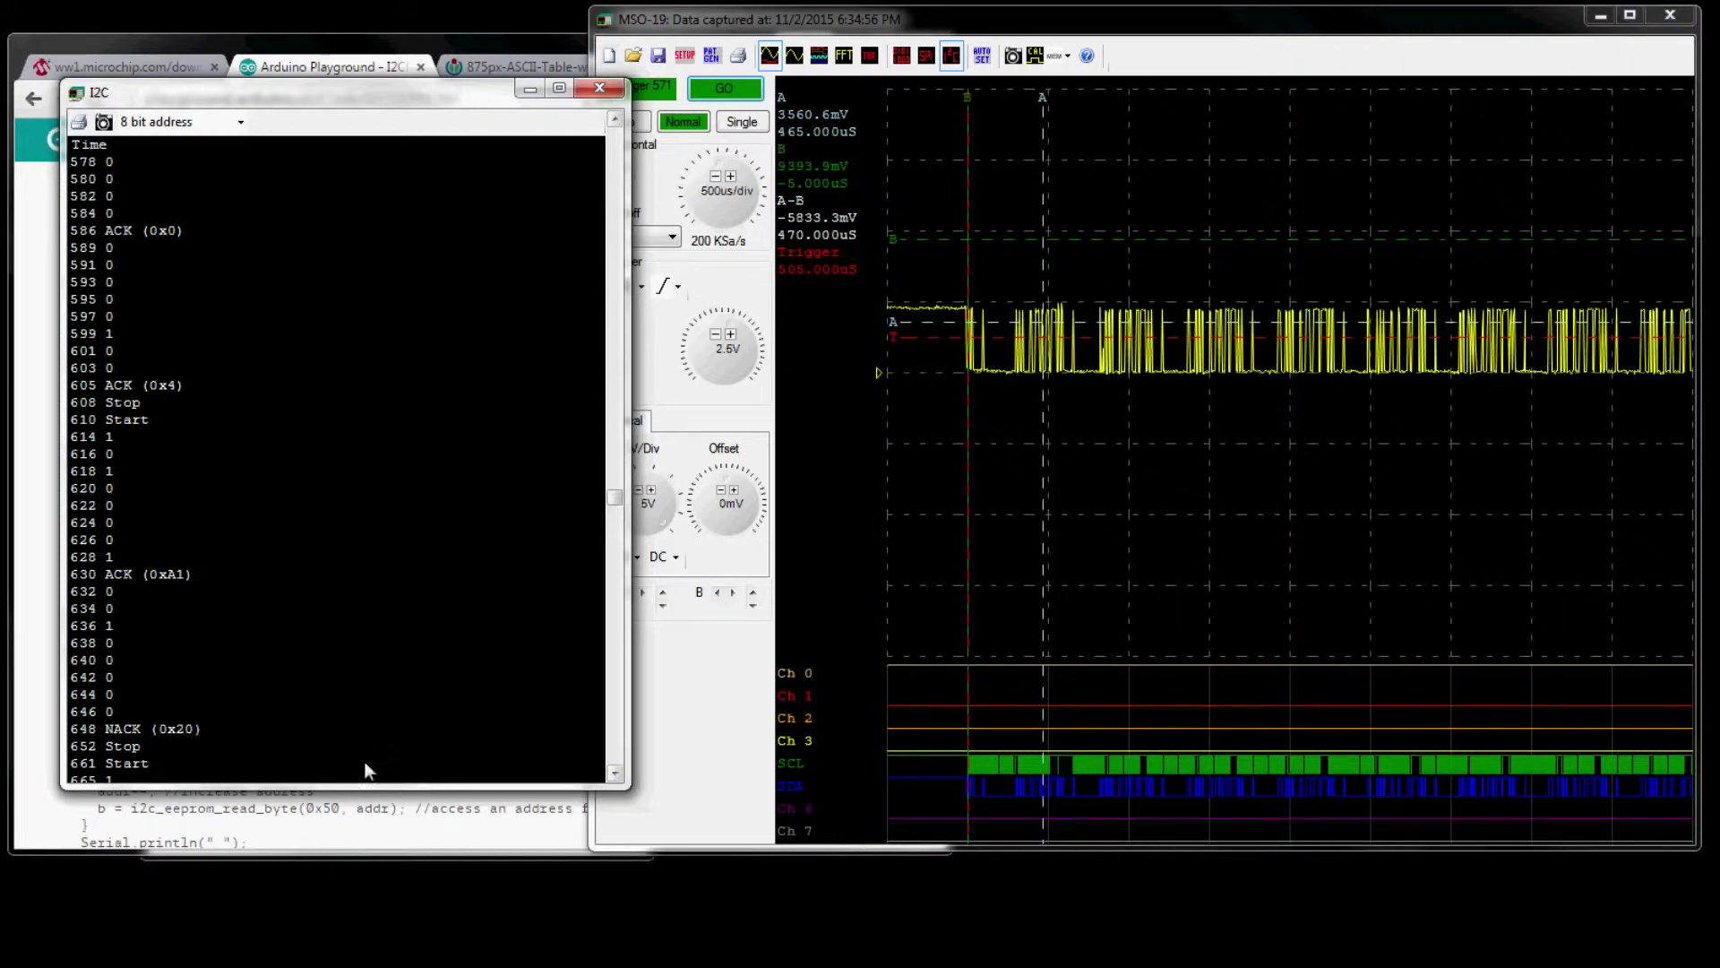
{"action": "scroll", "coordinate": [613, 745], "scroll_direction": "down", "scroll_amount": 10}
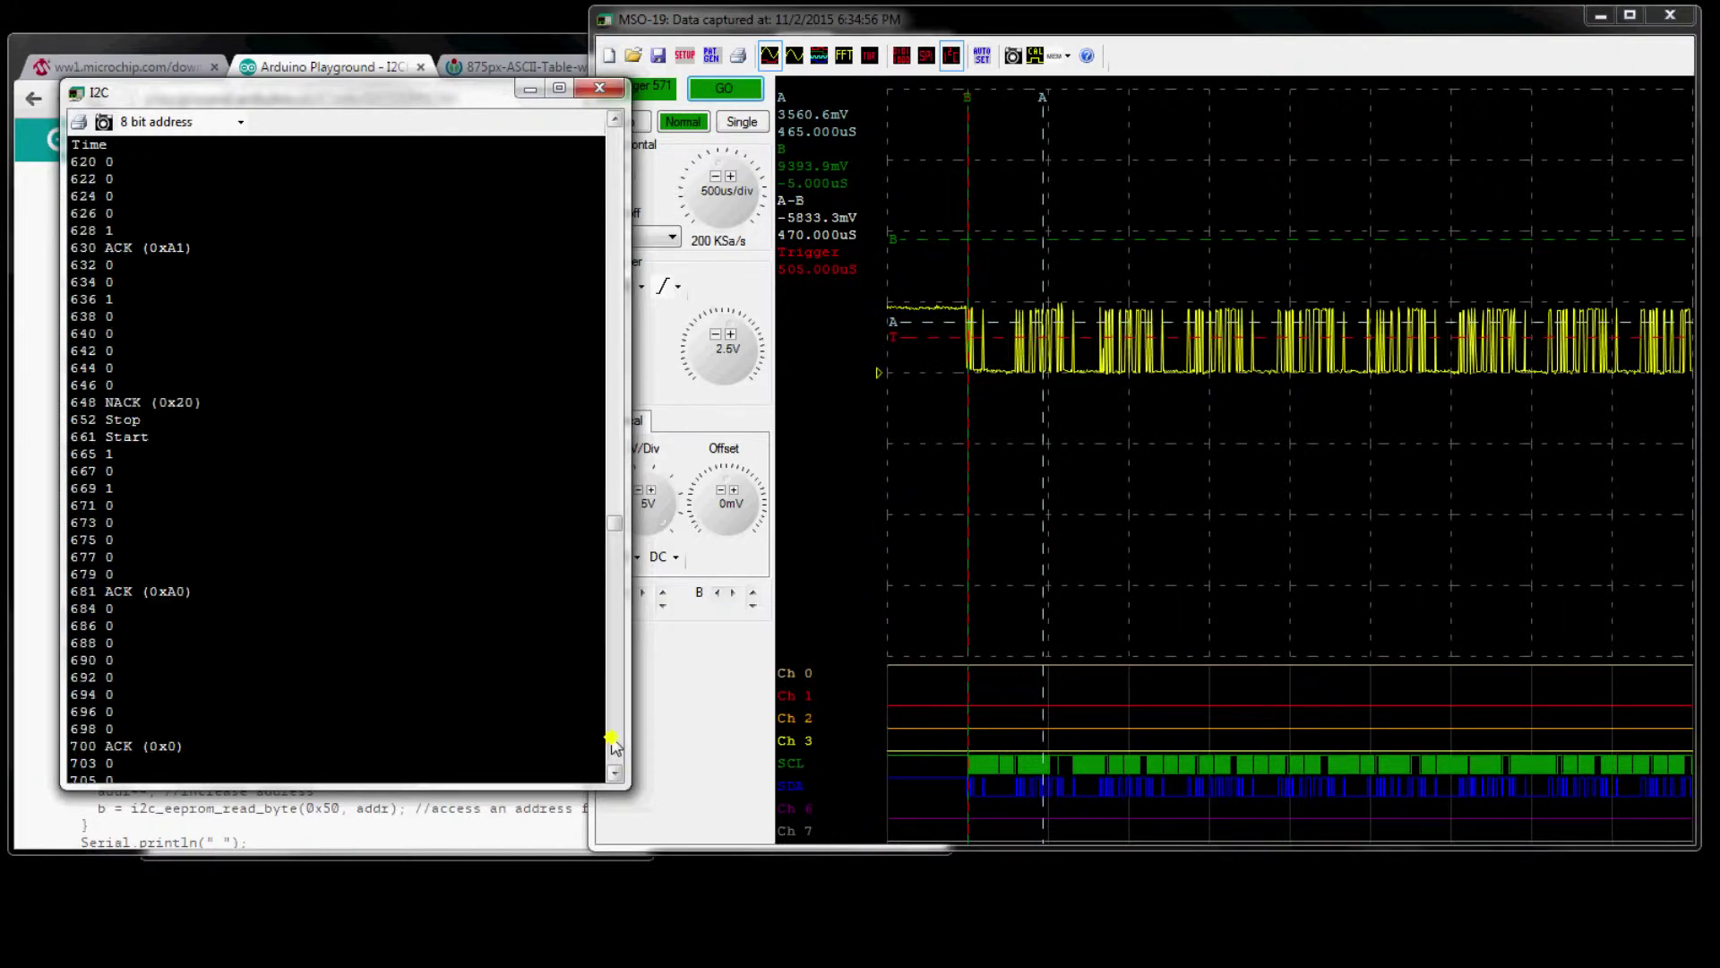
{"action": "scroll", "coordinate": [613, 746], "scroll_direction": "down", "scroll_amount": 9}
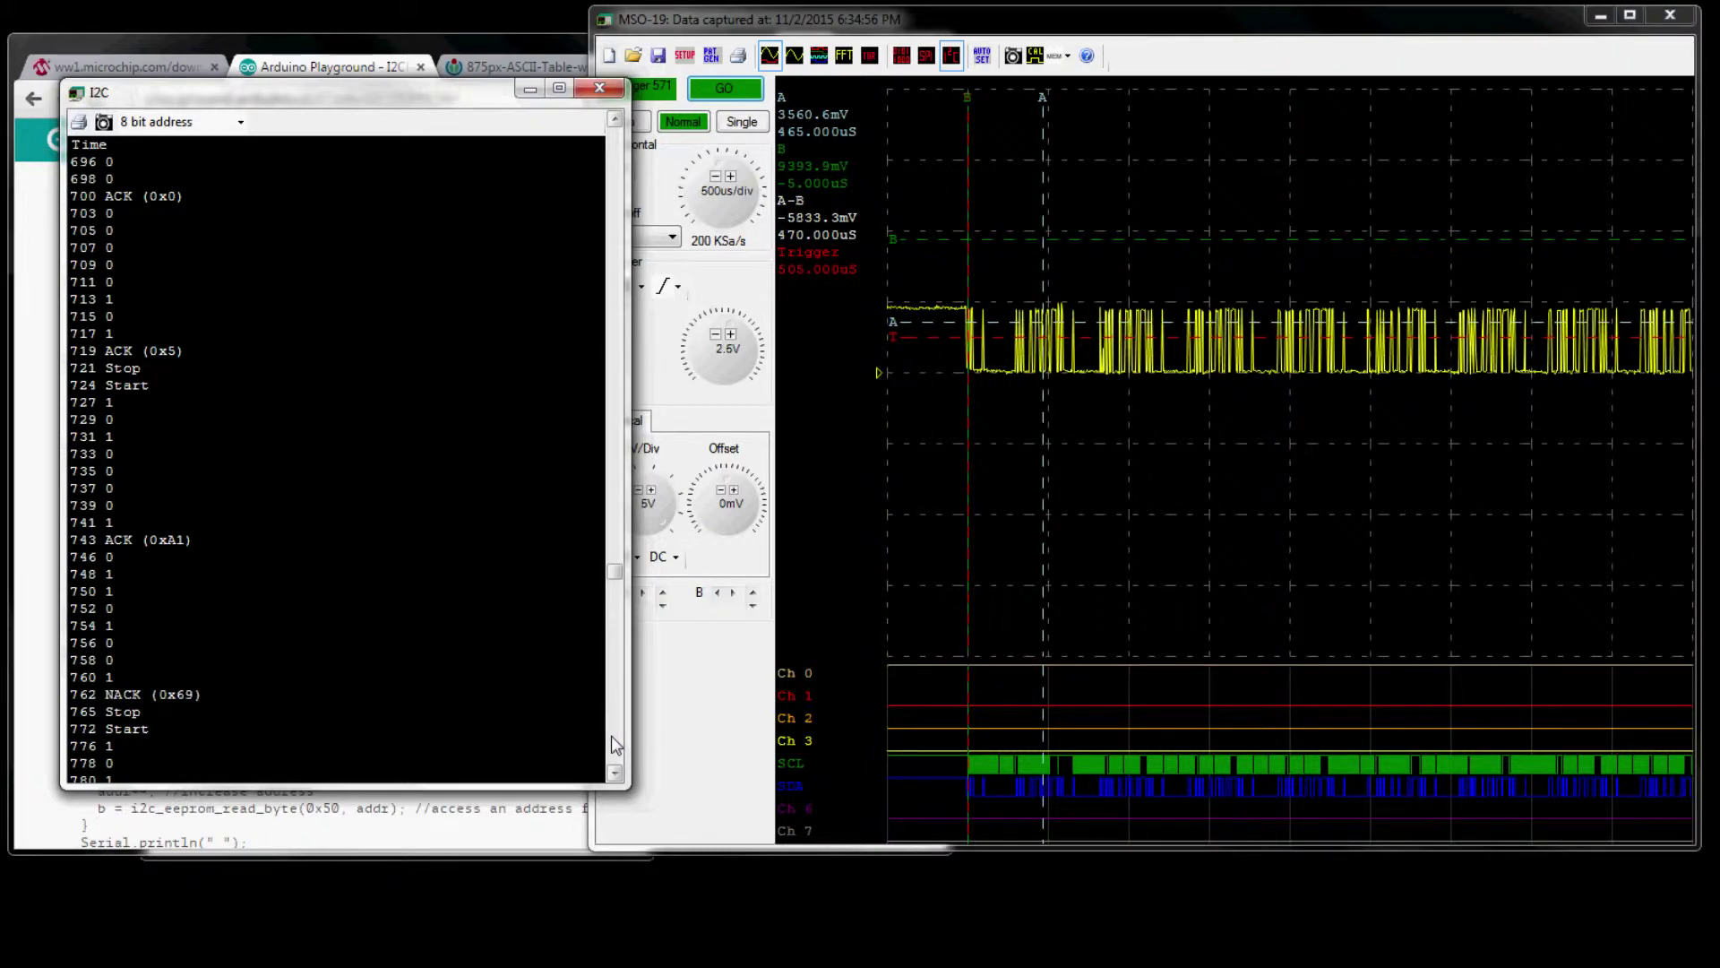
{"action": "scroll", "coordinate": [611, 734], "scroll_direction": "down", "scroll_amount": 5}
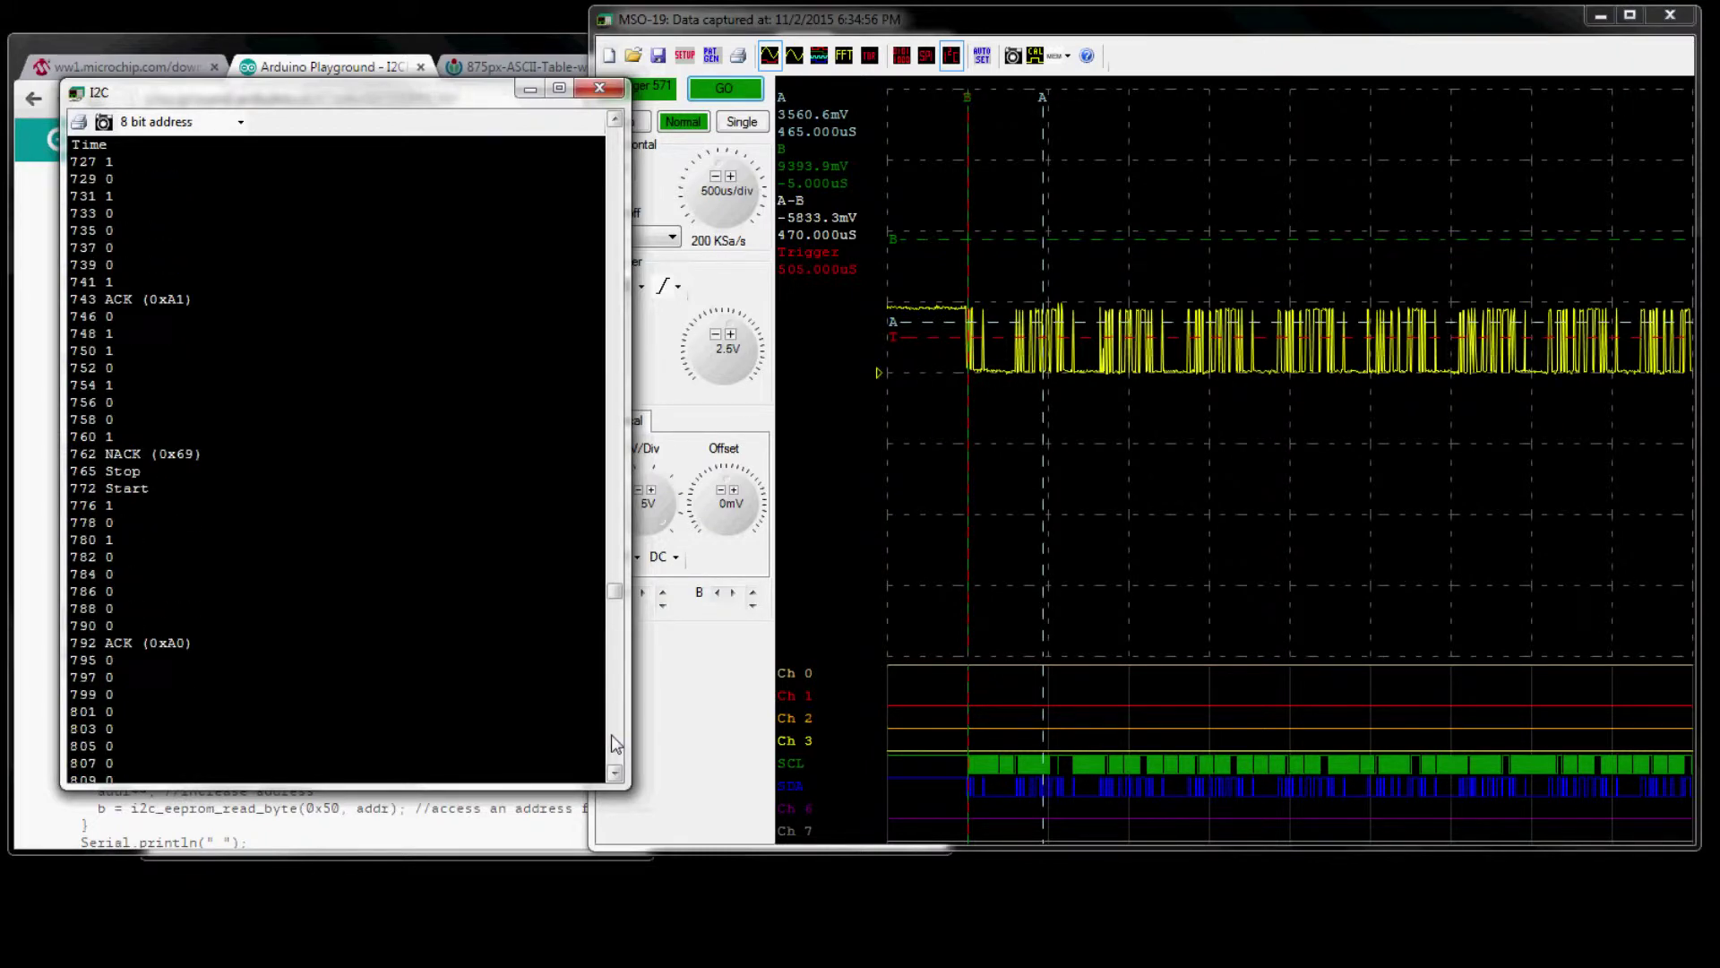
{"action": "scroll", "coordinate": [611, 734], "scroll_direction": "down", "scroll_amount": 2}
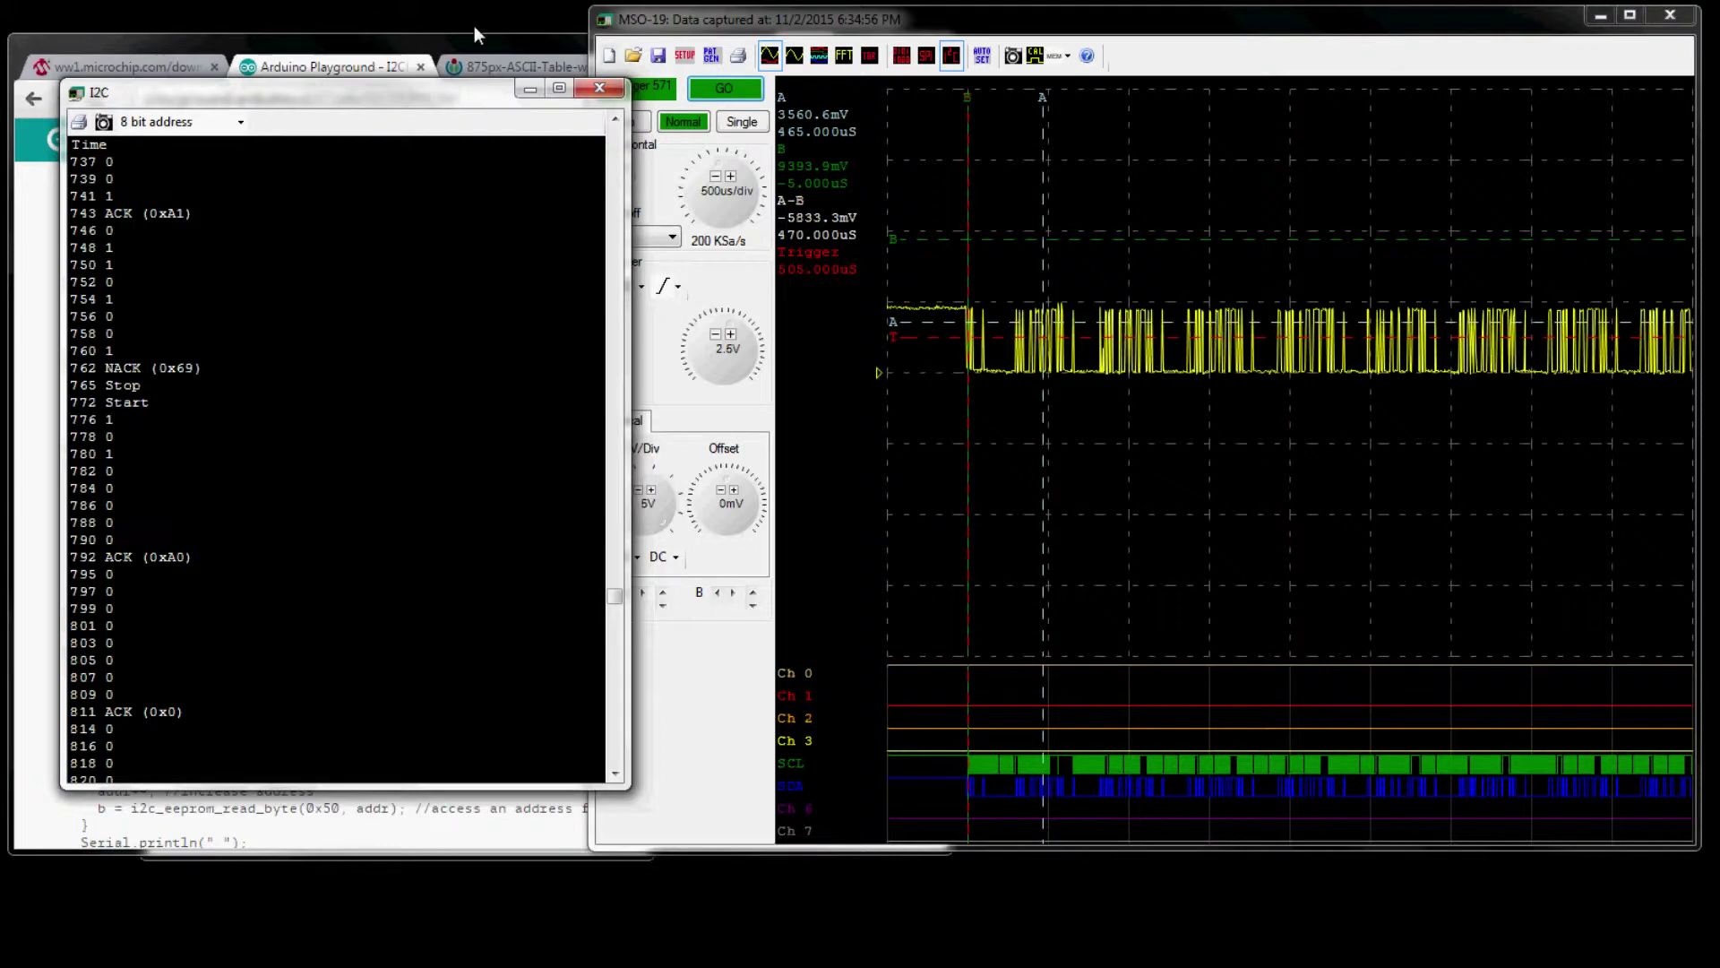
{"action": "left_click", "coordinate": [502, 69]}
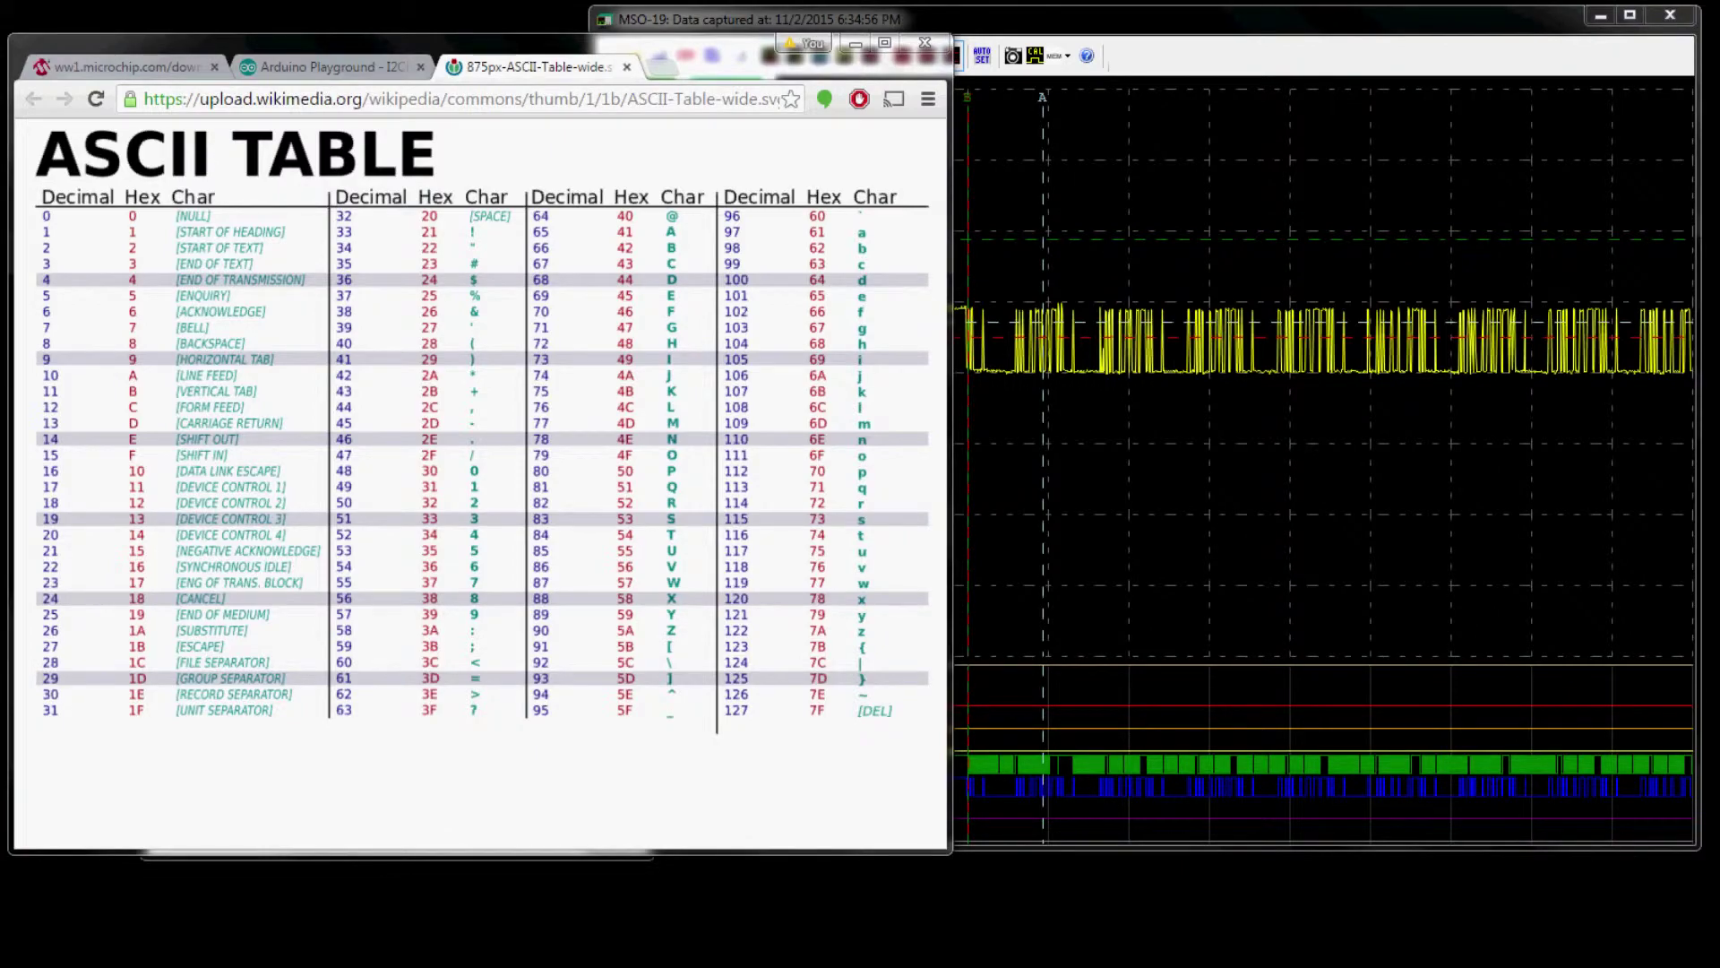
Step: Switch to the I2C list, then COM44's 'this is data from the eeprom' output, then the scope
{"action": "key", "text": "alt+Tab"}
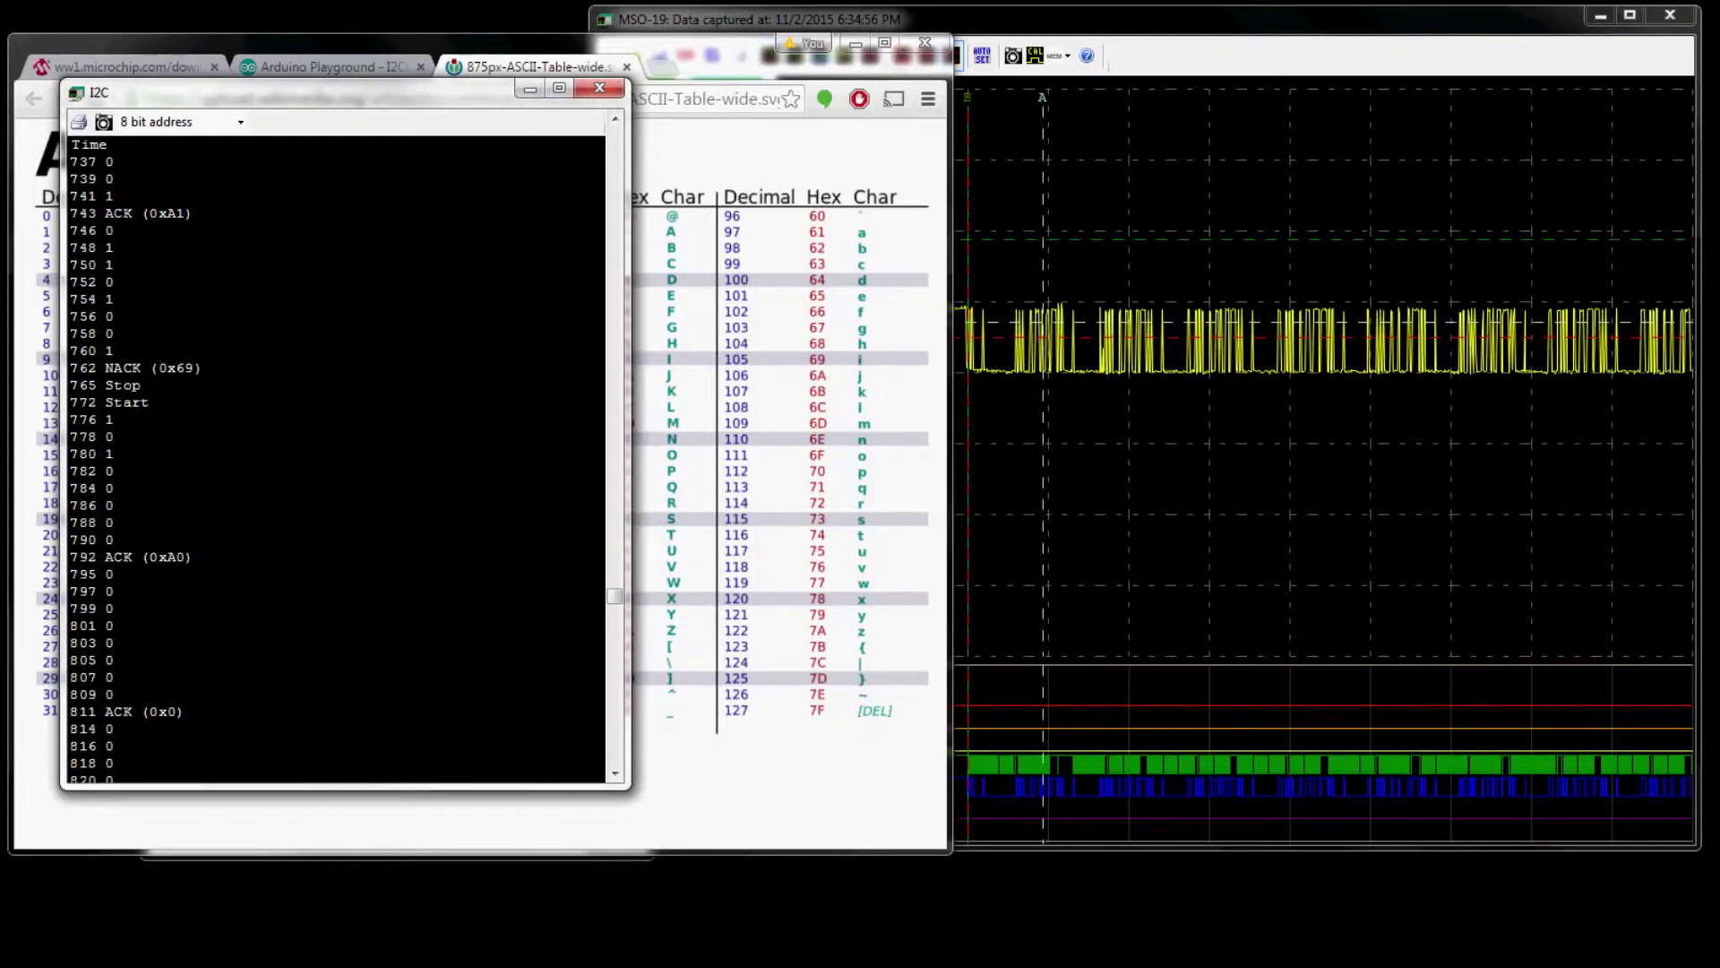
{"action": "key", "text": "alt+Tab"}
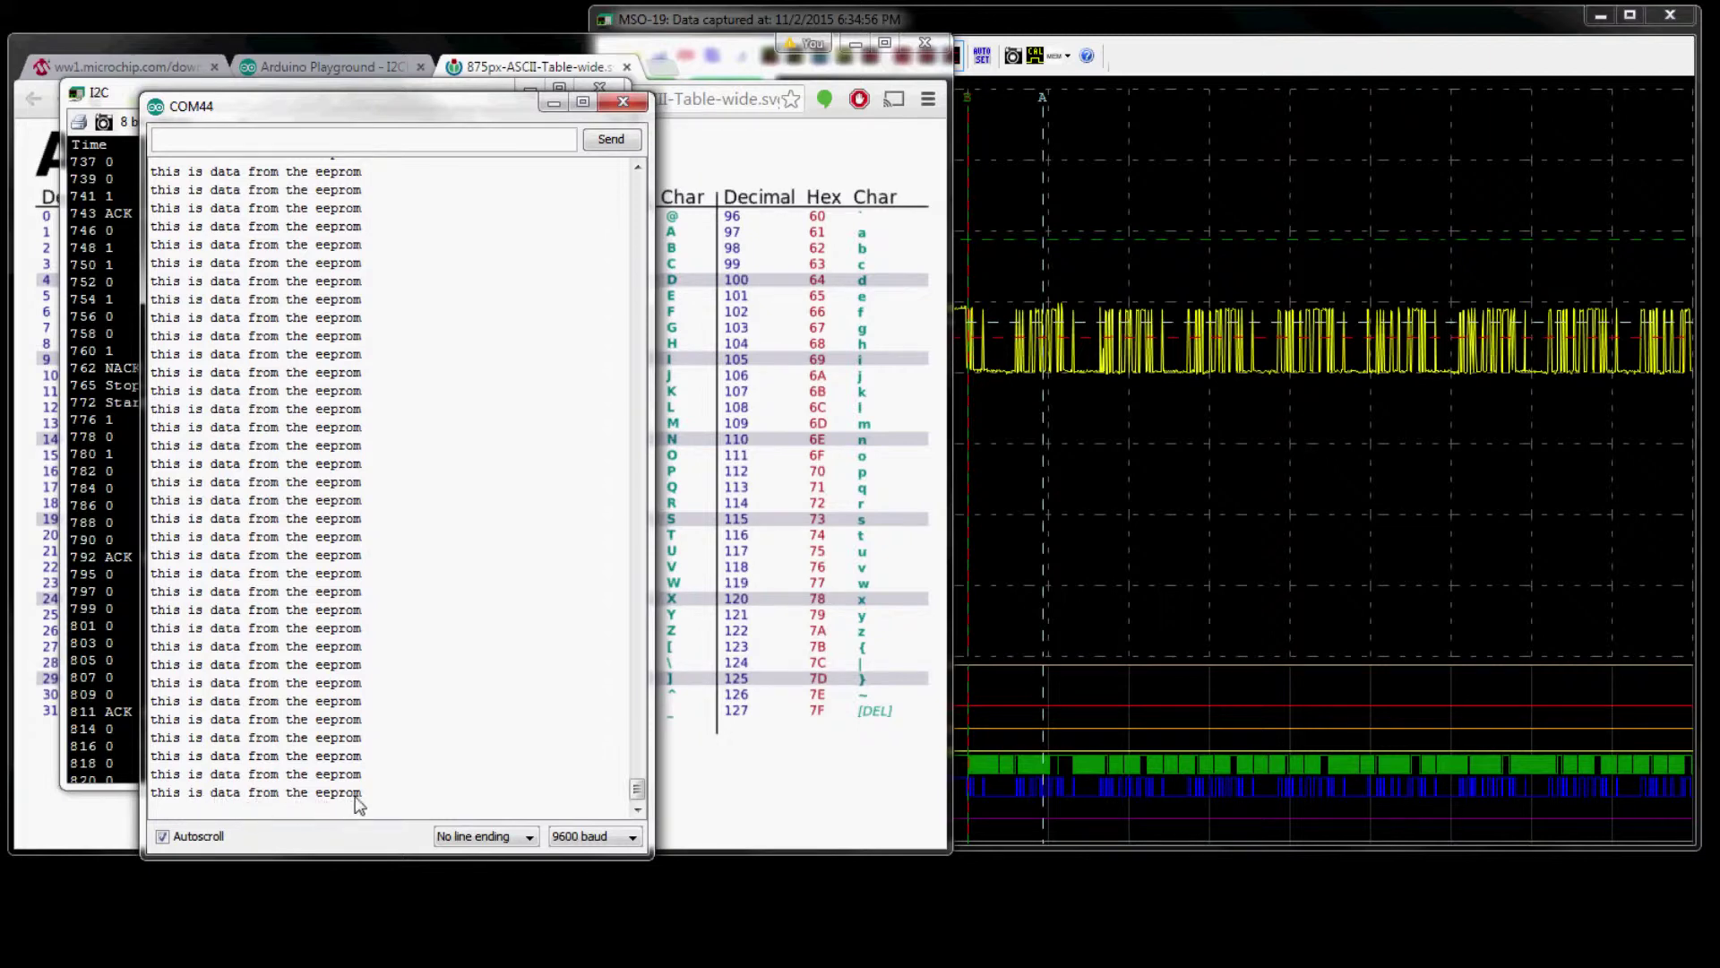
{"action": "left_click", "coordinate": [1252, 518]}
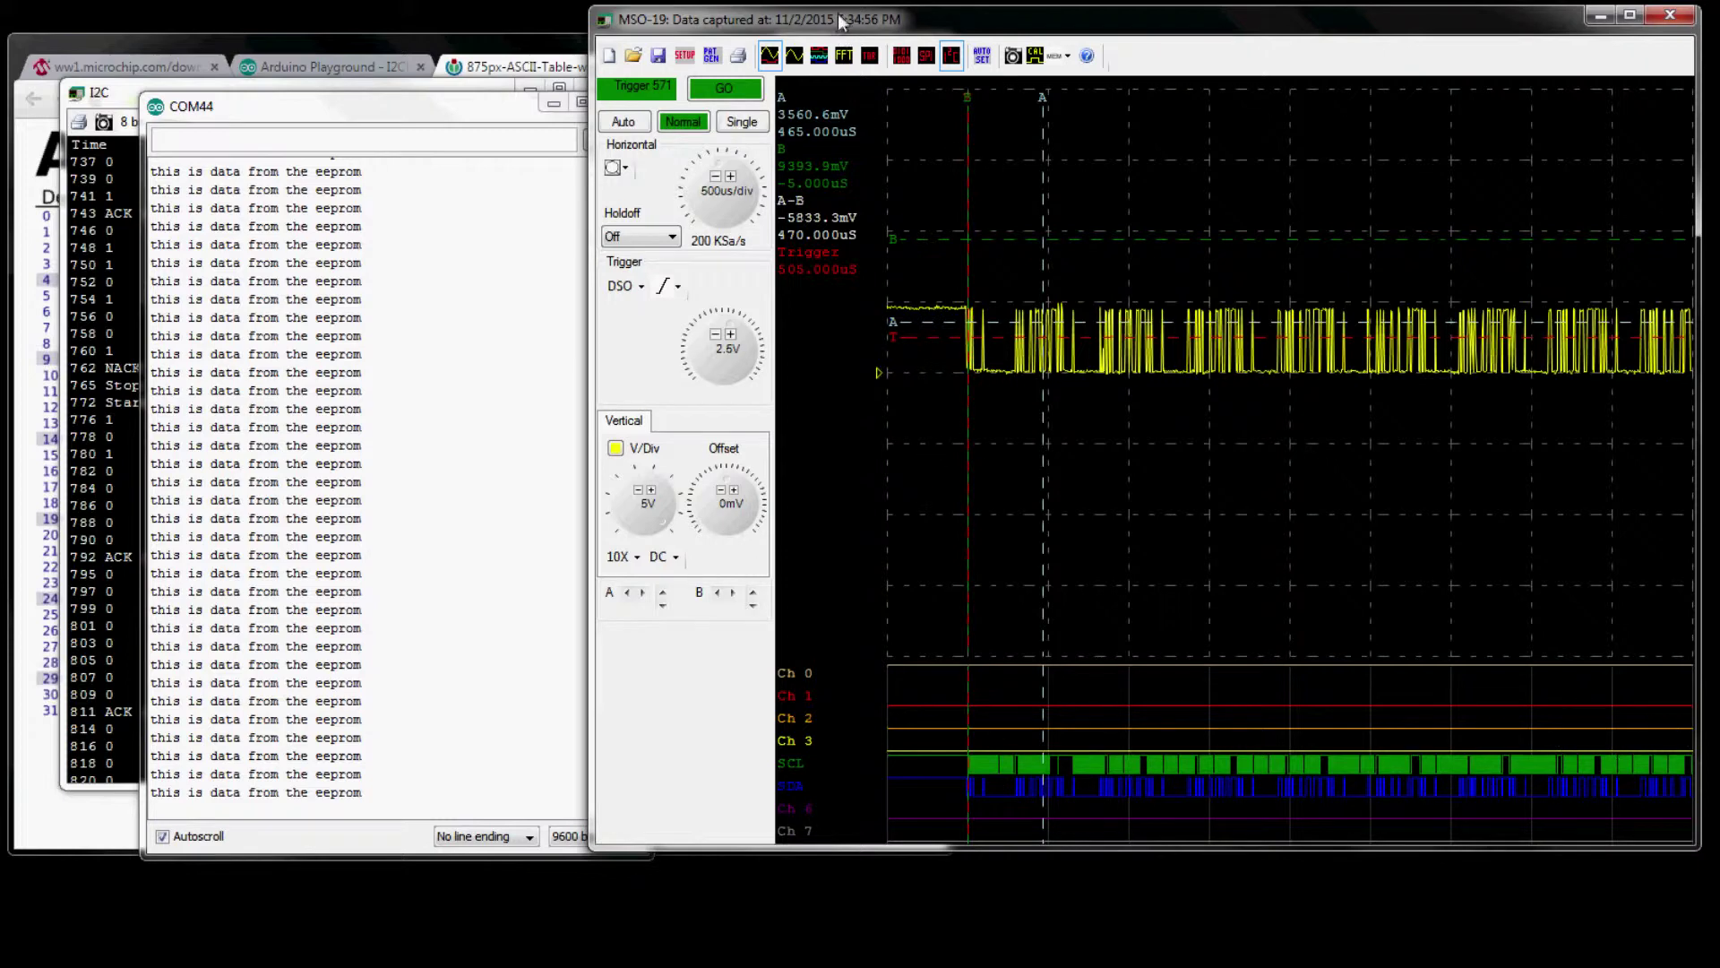
Step: Move the scope window left over the serial output and widen its waveform display
{"action": "left_click_drag", "start_coordinate": [840, 19], "coordinate": [649, 34]}
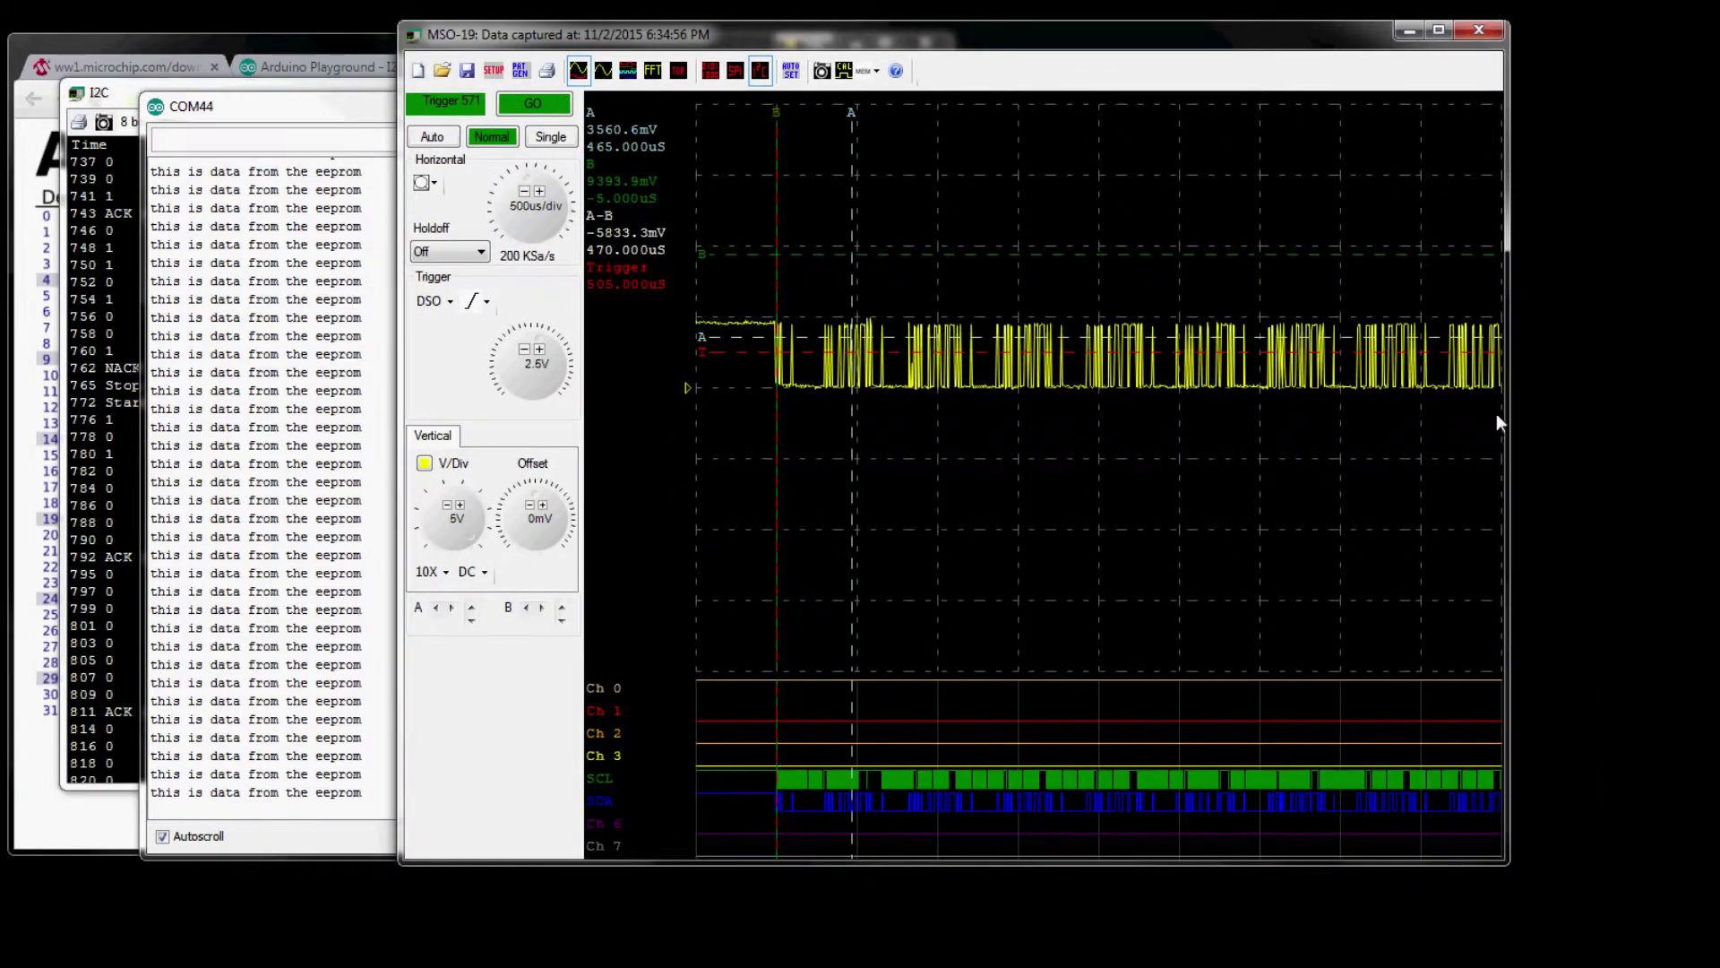
{"action": "left_click_drag", "start_coordinate": [1508, 407], "coordinate": [1626, 400]}
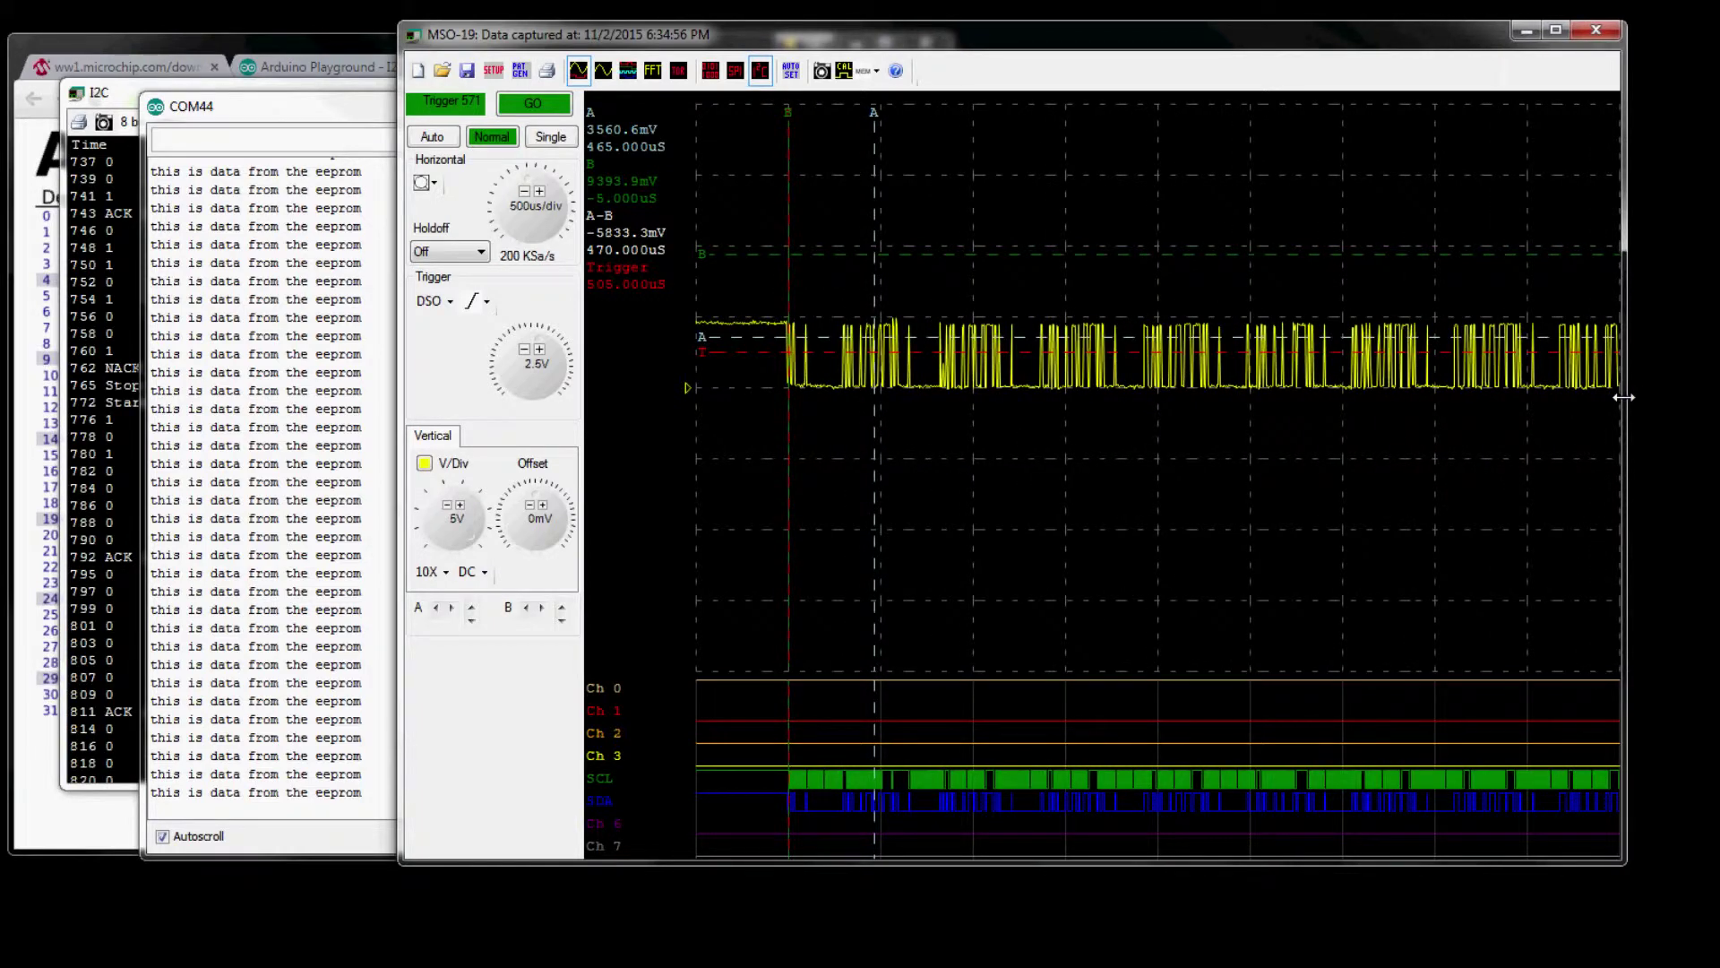
{"action": "left_click", "coordinate": [481, 252]}
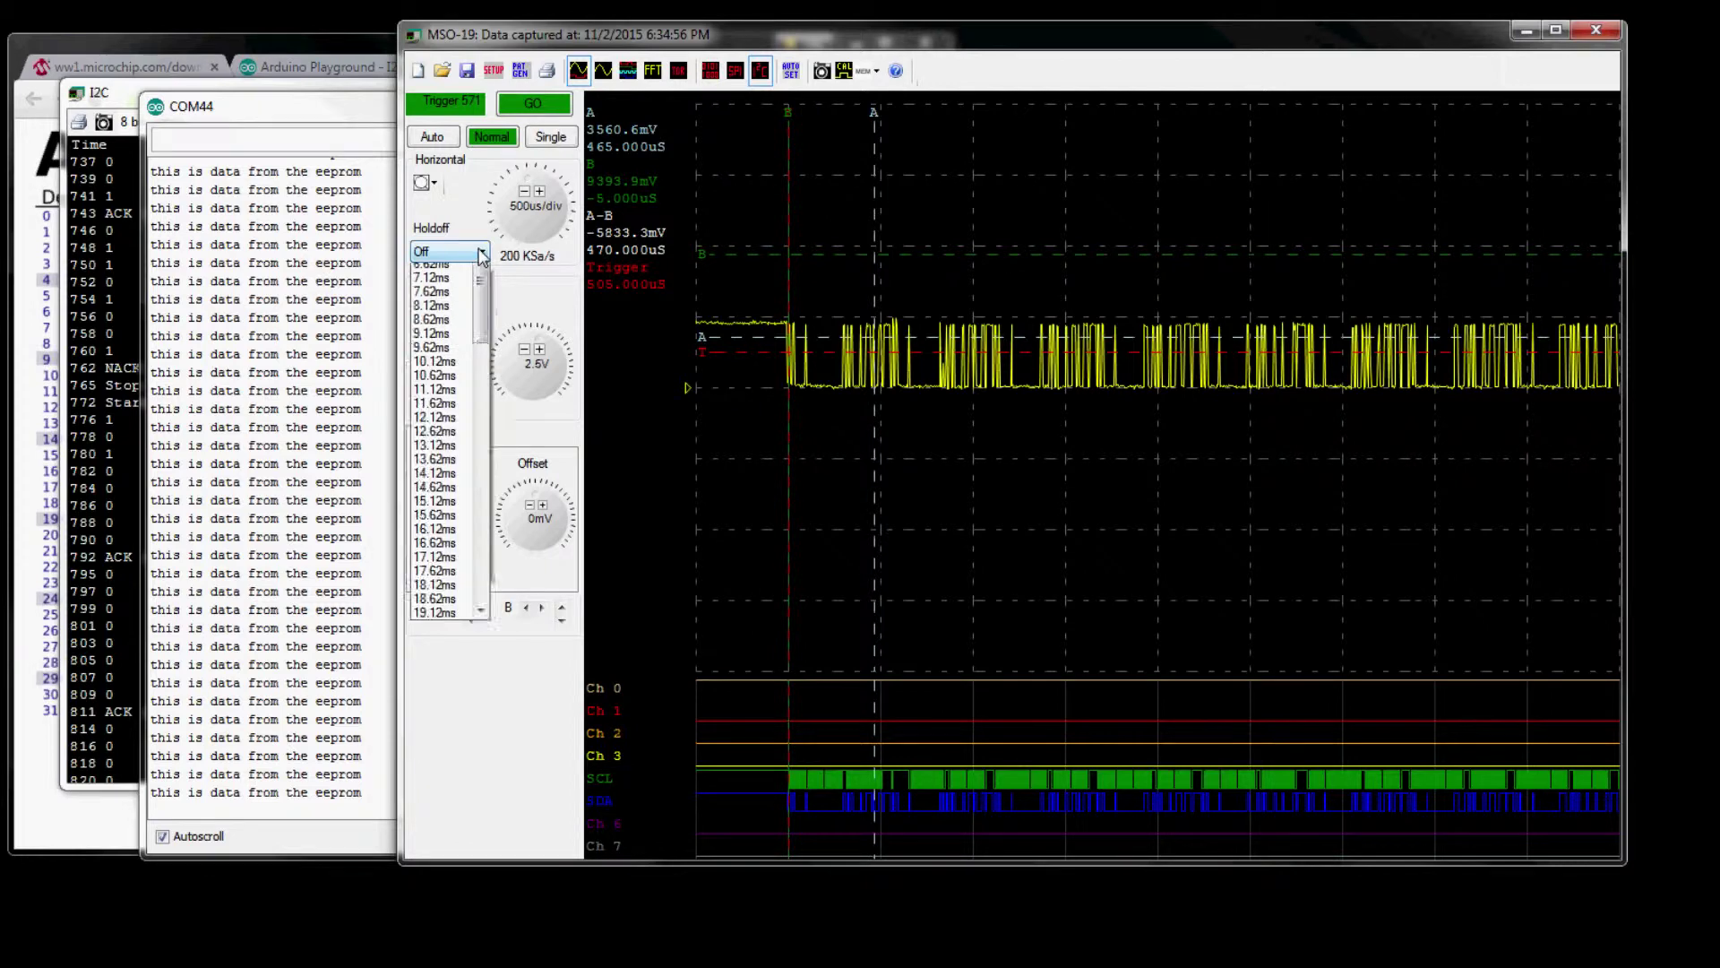
Step: Set the trigger holdoff to 13.62ms and start a new acquisition with GO
{"action": "scroll", "coordinate": [459, 394], "scroll_direction": "down", "scroll_amount": 2}
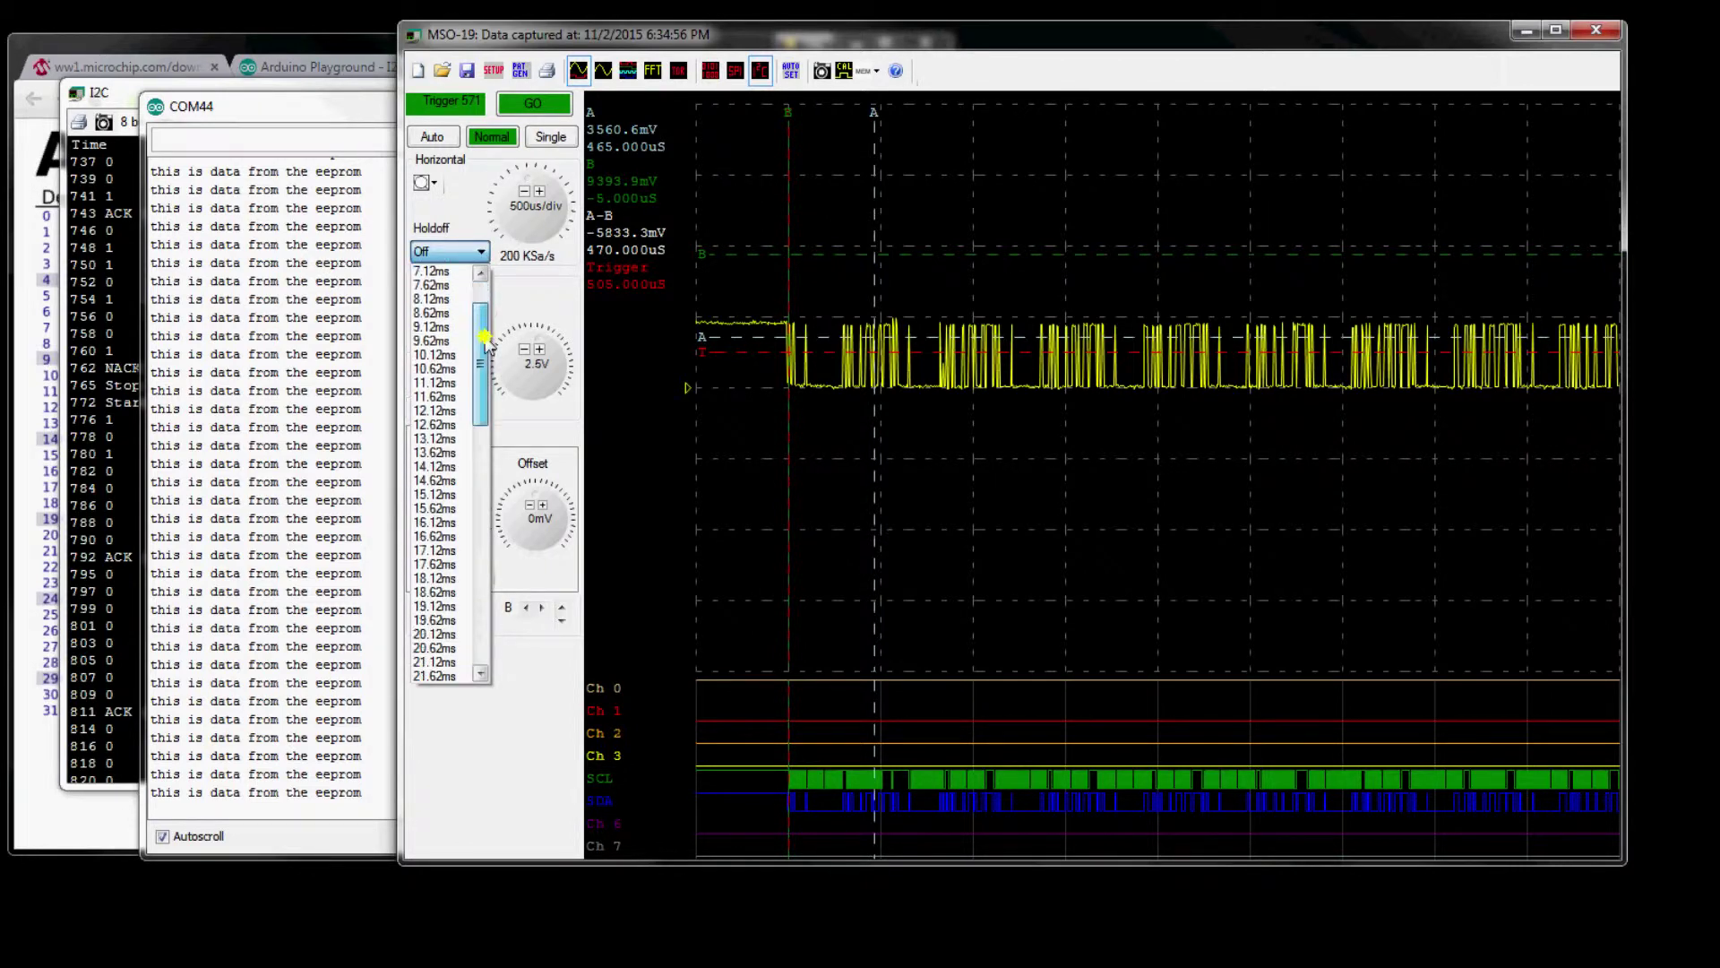
{"action": "left_click", "coordinate": [457, 453]}
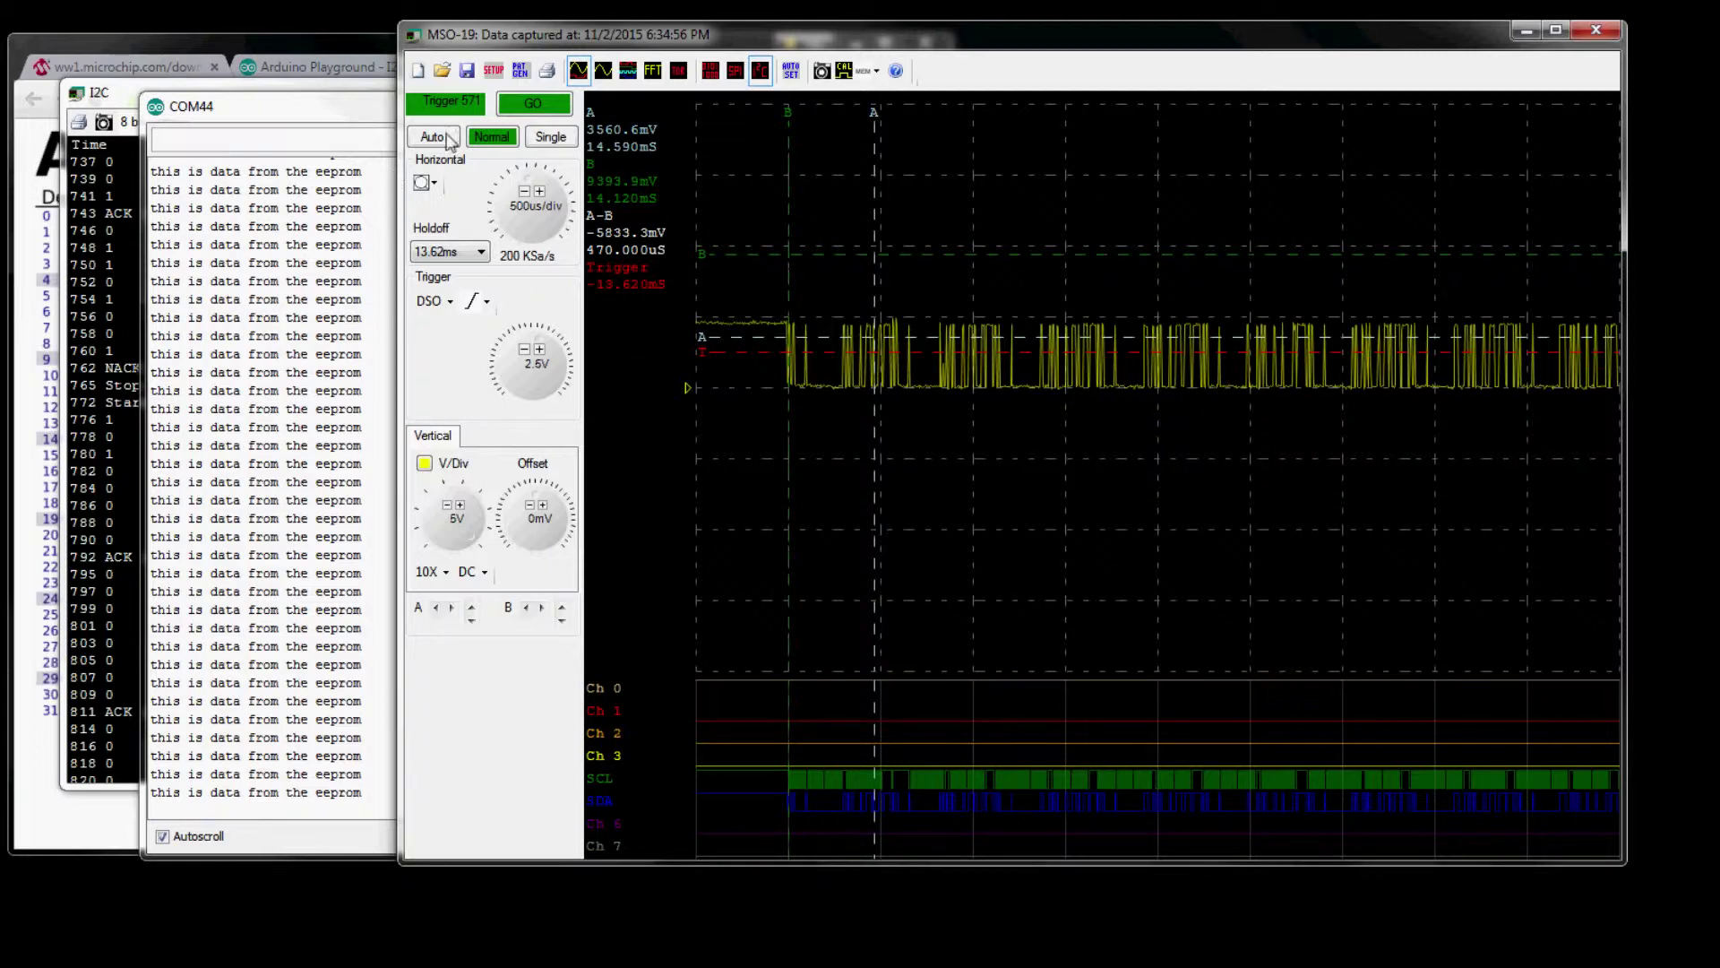
{"action": "left_click", "coordinate": [552, 105]}
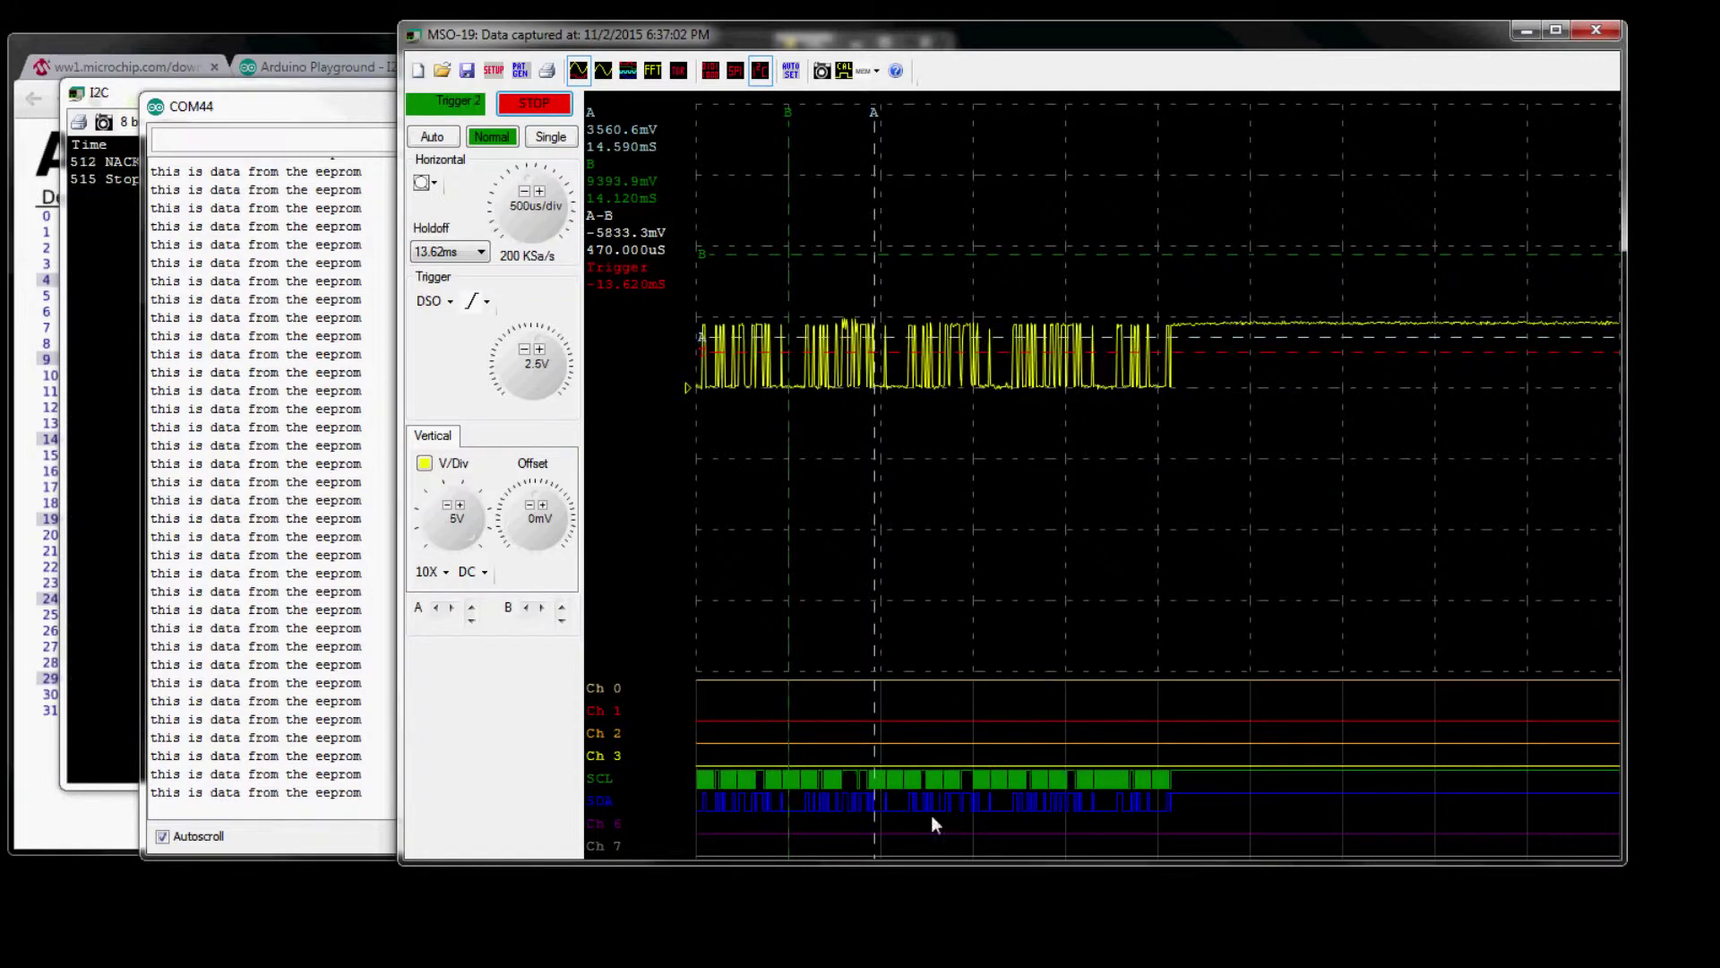
Step: Scroll through the new I2C decode log, including NACK (0x6D), then show the ASCII table
{"action": "left_click", "coordinate": [116, 92]}
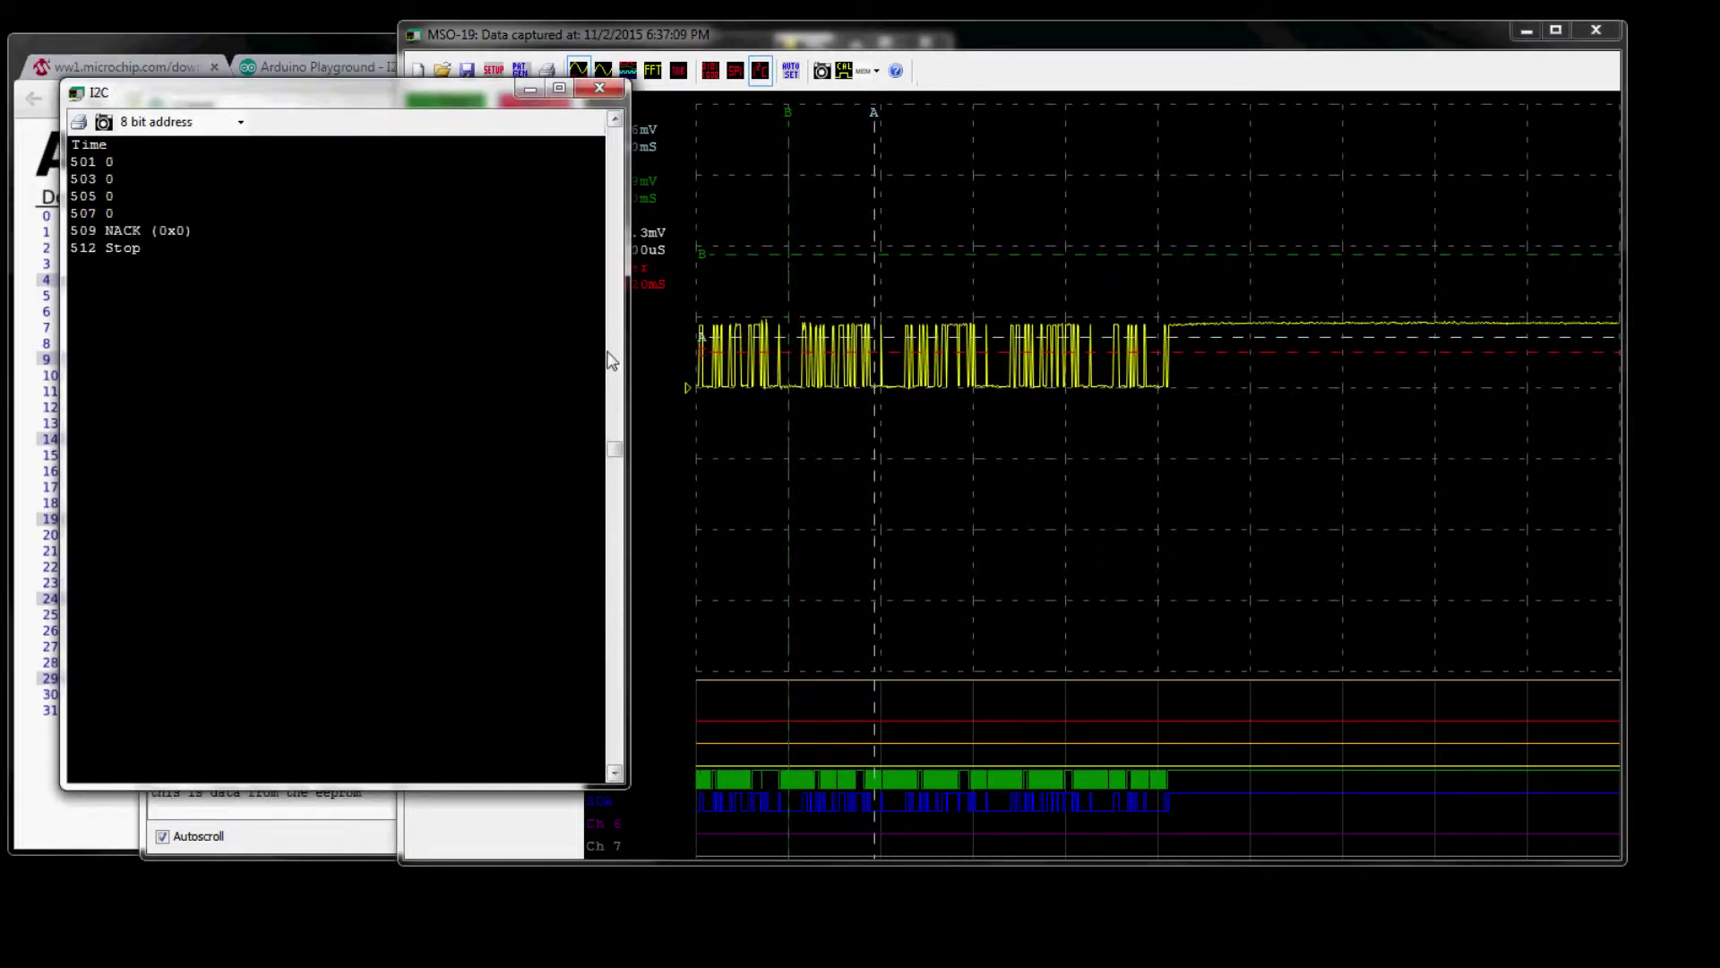
{"action": "left_click", "coordinate": [611, 143]}
{"action": "scroll", "coordinate": [611, 143], "scroll_direction": "up", "scroll_amount": 12}
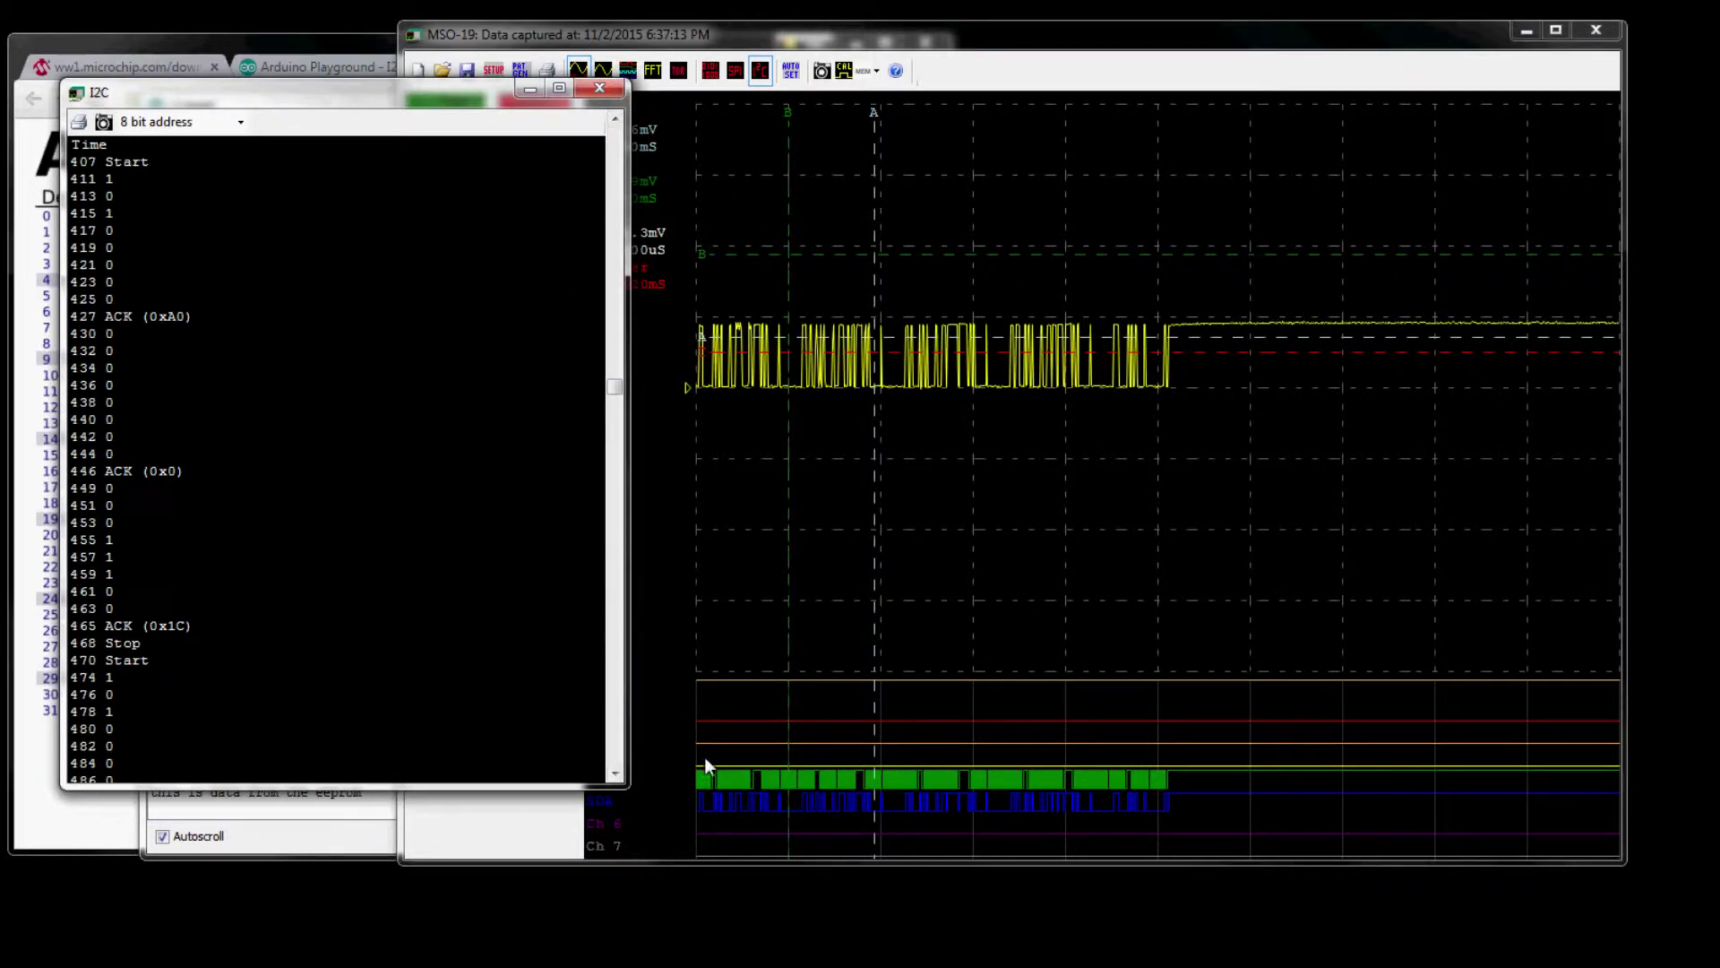
{"action": "left_click", "coordinate": [617, 773]}
{"action": "left_click", "coordinate": [617, 773]}
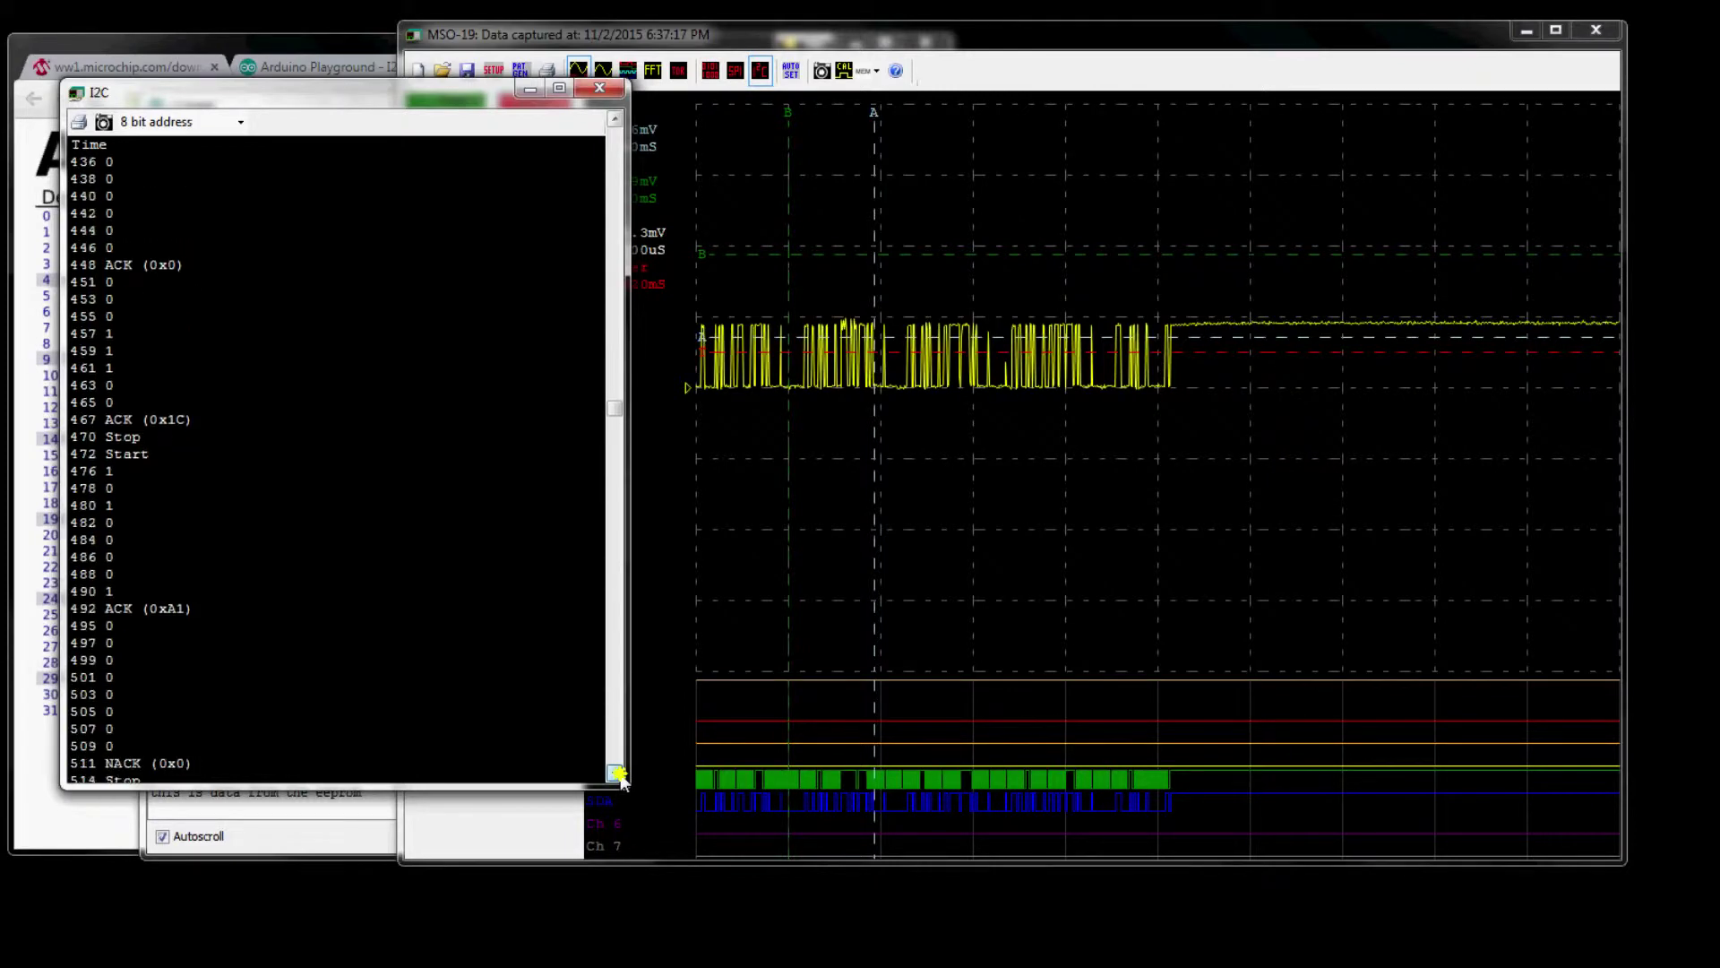
{"action": "left_click", "coordinate": [617, 175]}
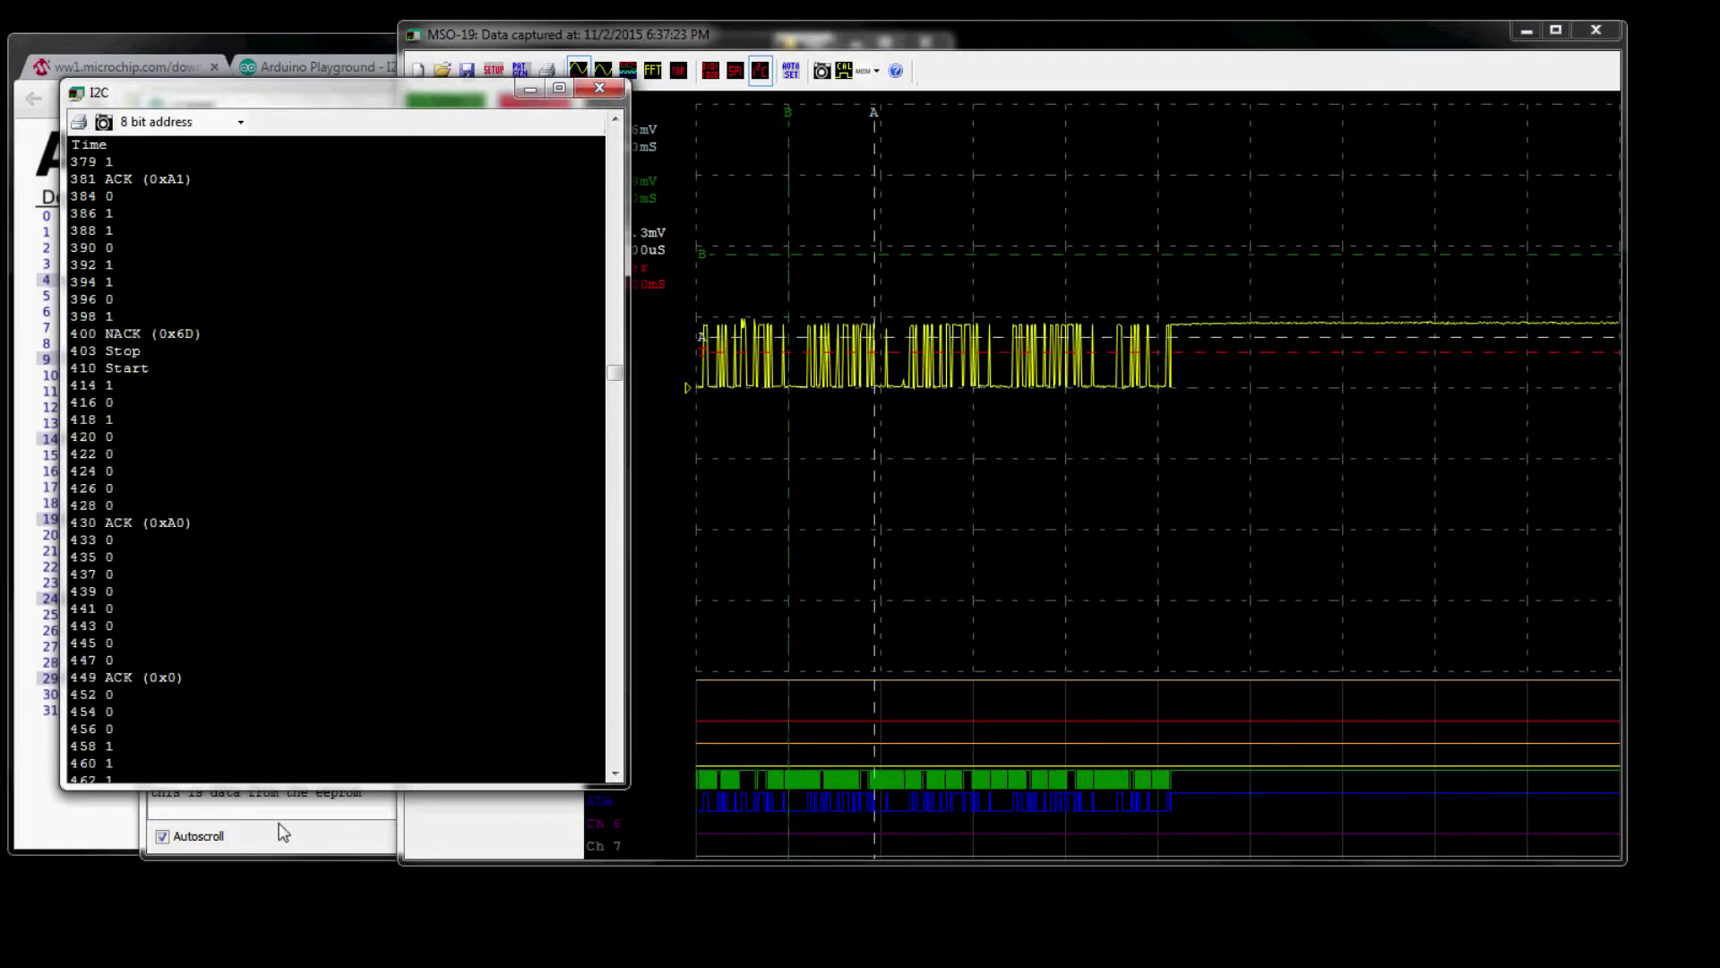
{"action": "left_click", "coordinate": [85, 829]}
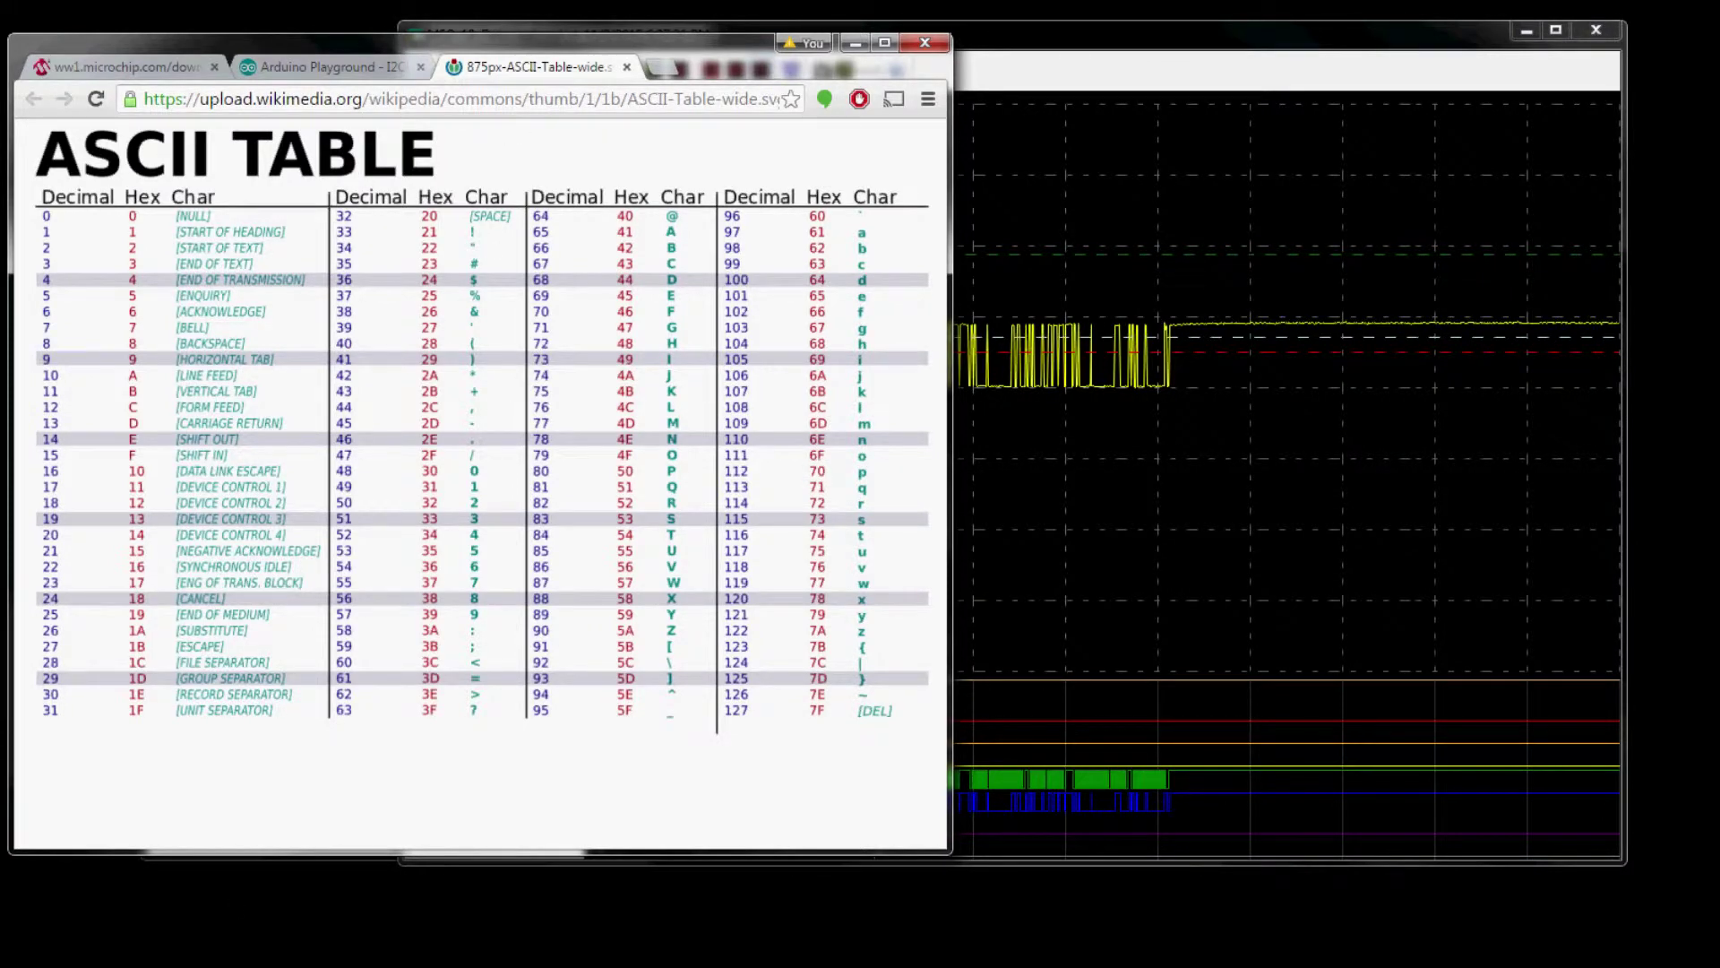
Step: Check the eeprom output in the COM44 serial monitor, then bring MSO-19 back to front
{"action": "key", "text": "alt+Tab"}
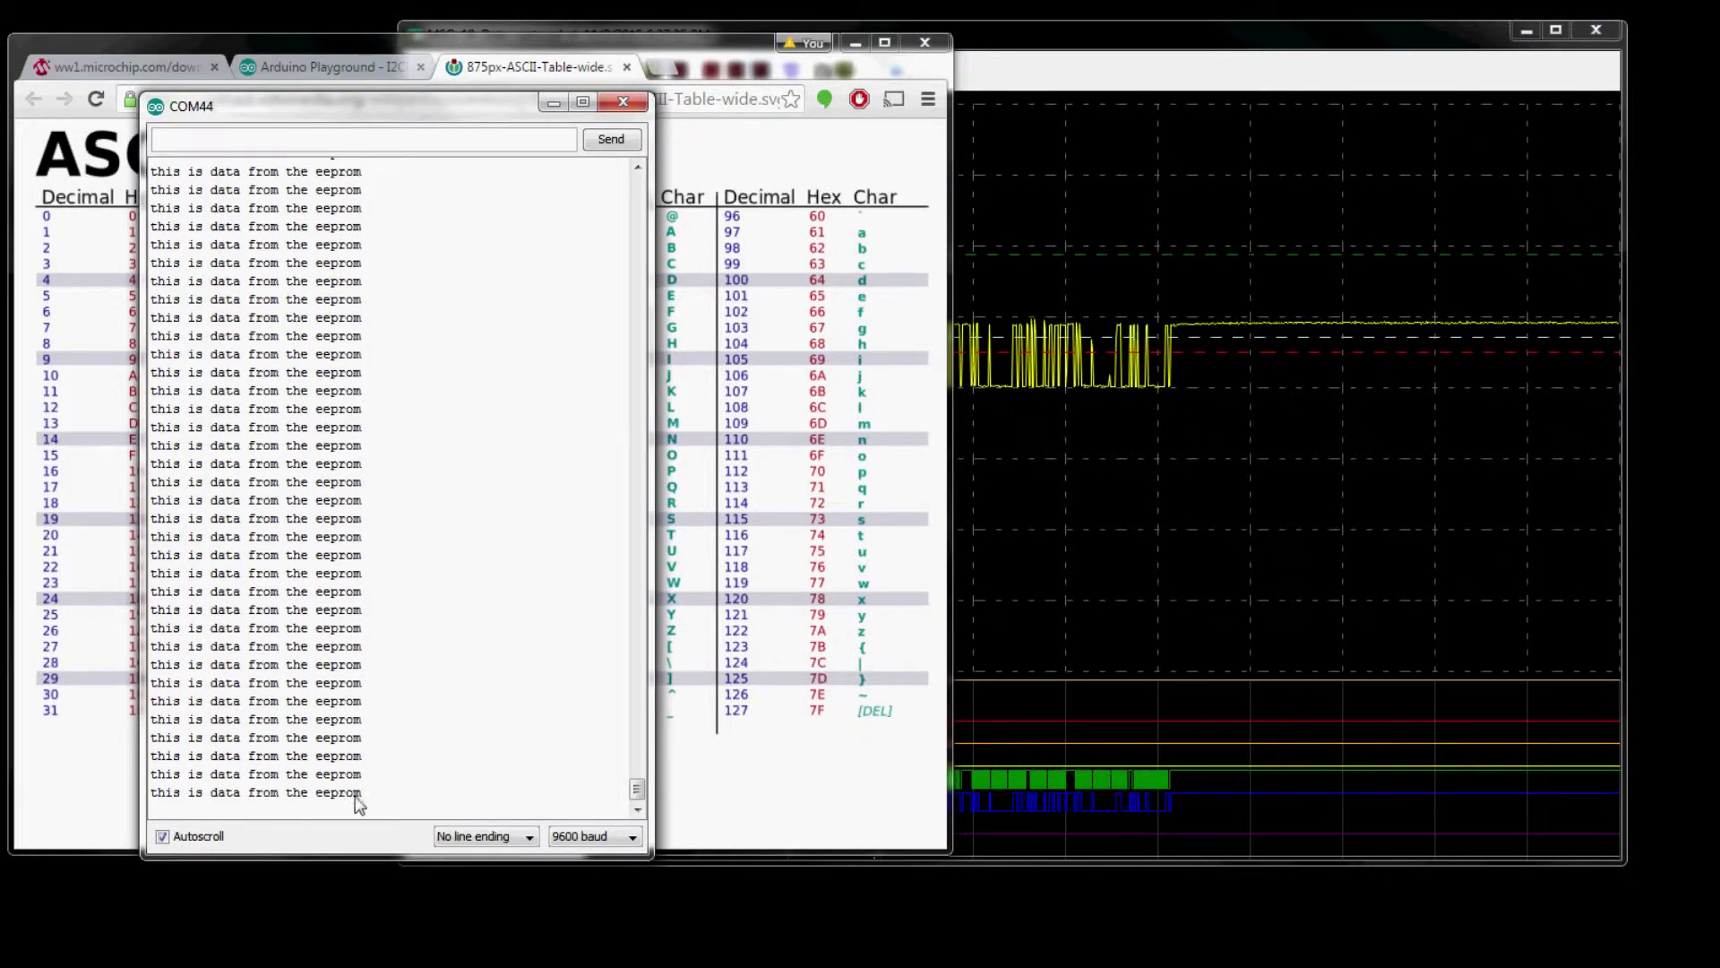
{"action": "left_click", "coordinate": [990, 59]}
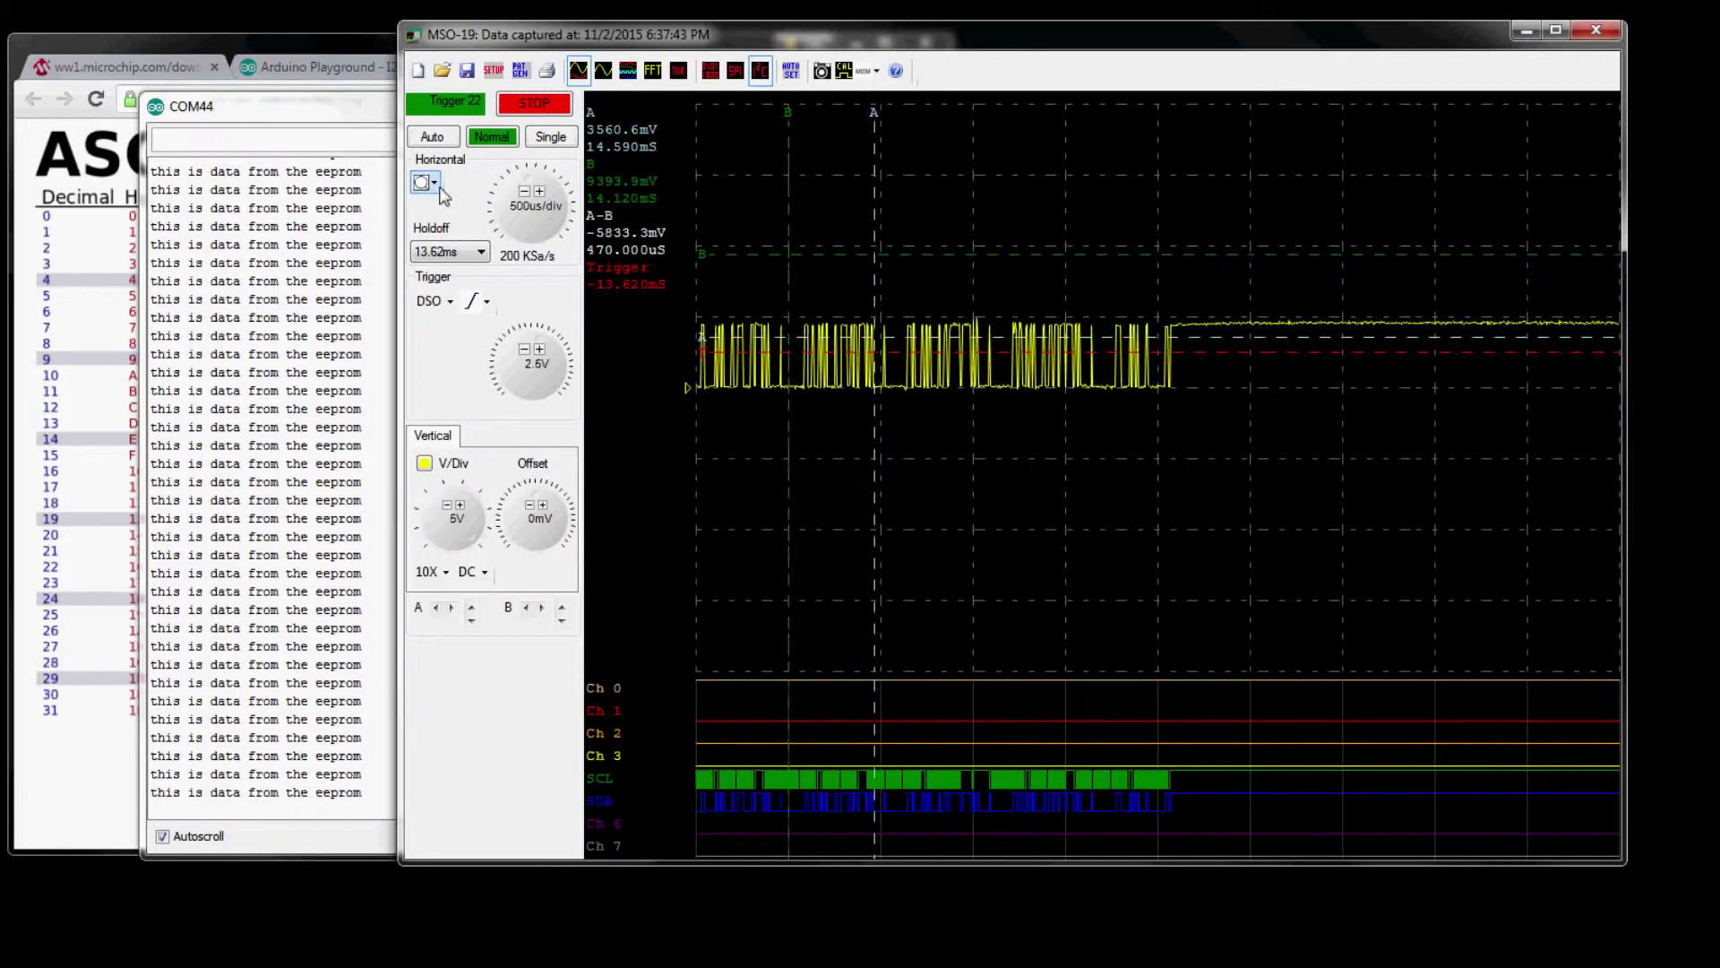
Step: Set the MSO-19 trigger holdoff to Off
{"action": "left_click", "coordinate": [483, 253]}
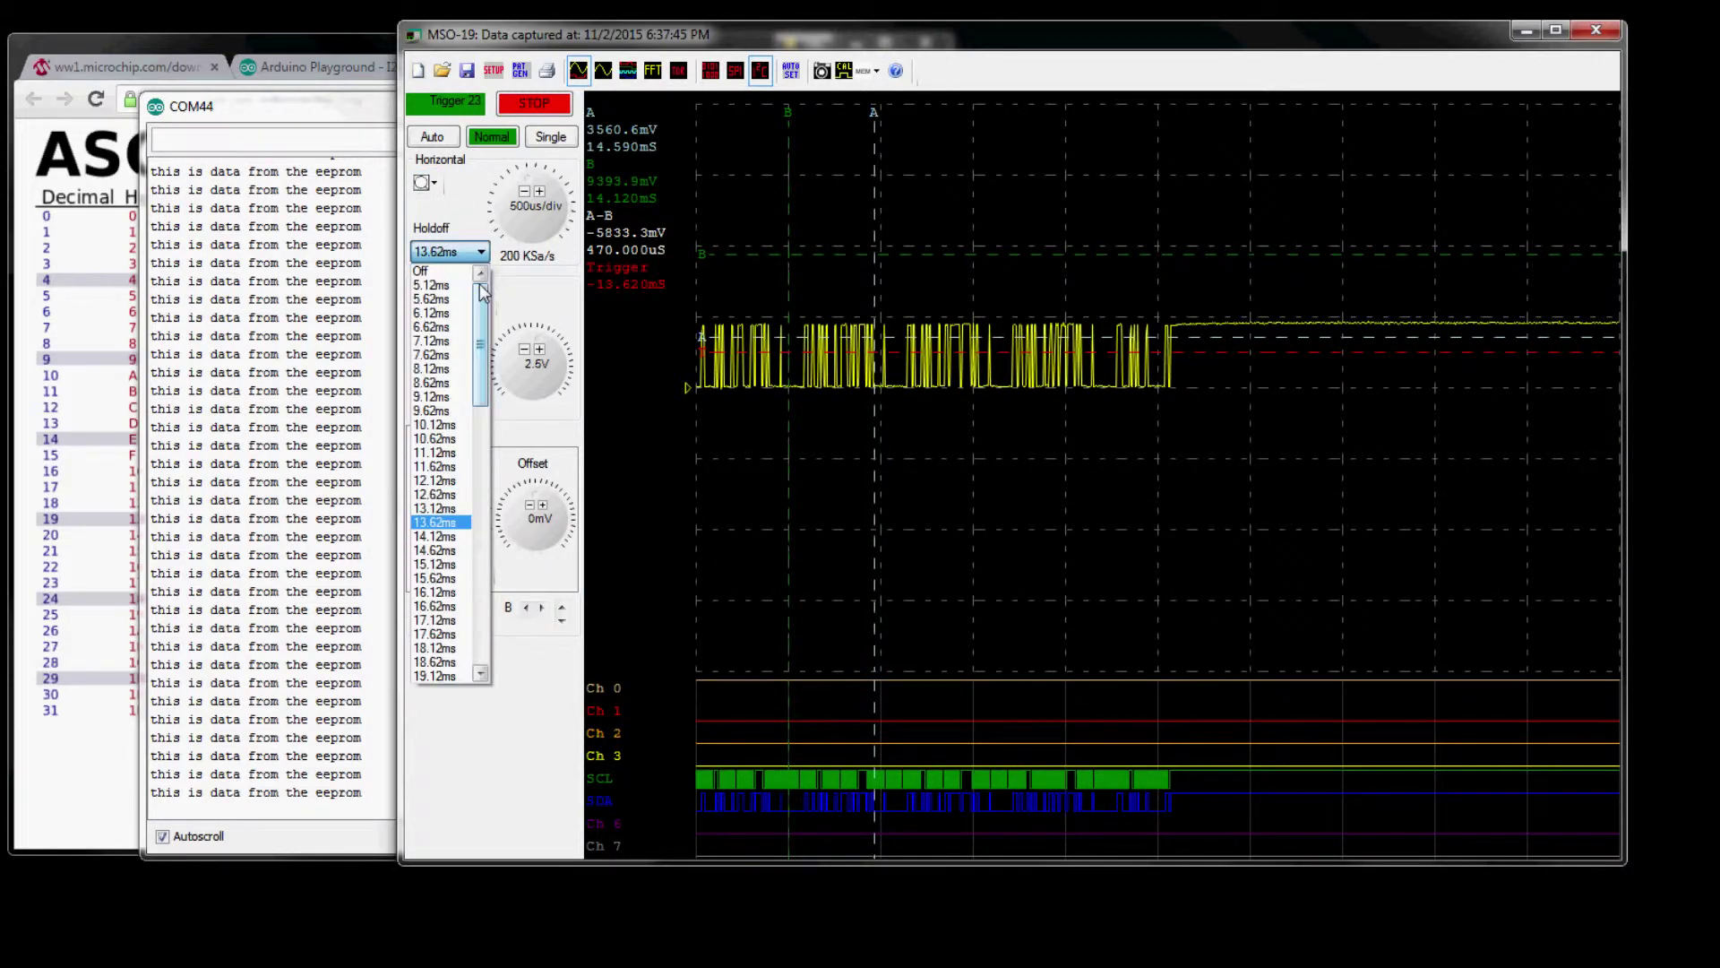
{"action": "left_click", "coordinate": [452, 272]}
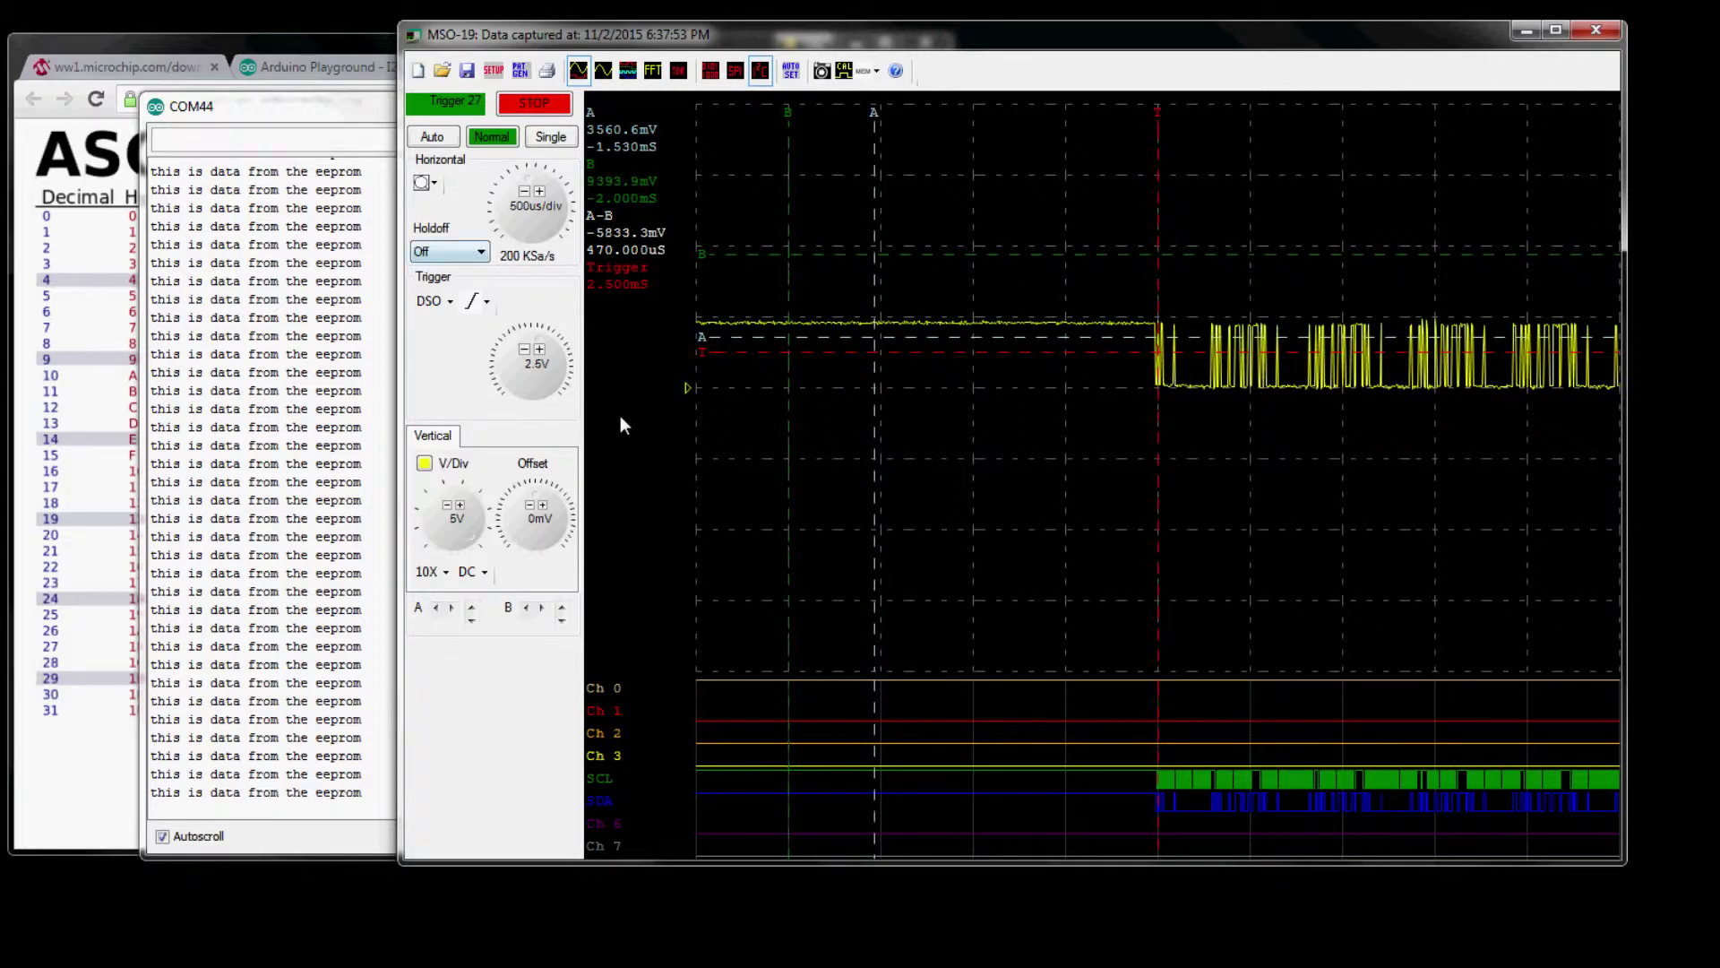
{"action": "left_click", "coordinate": [446, 304]}
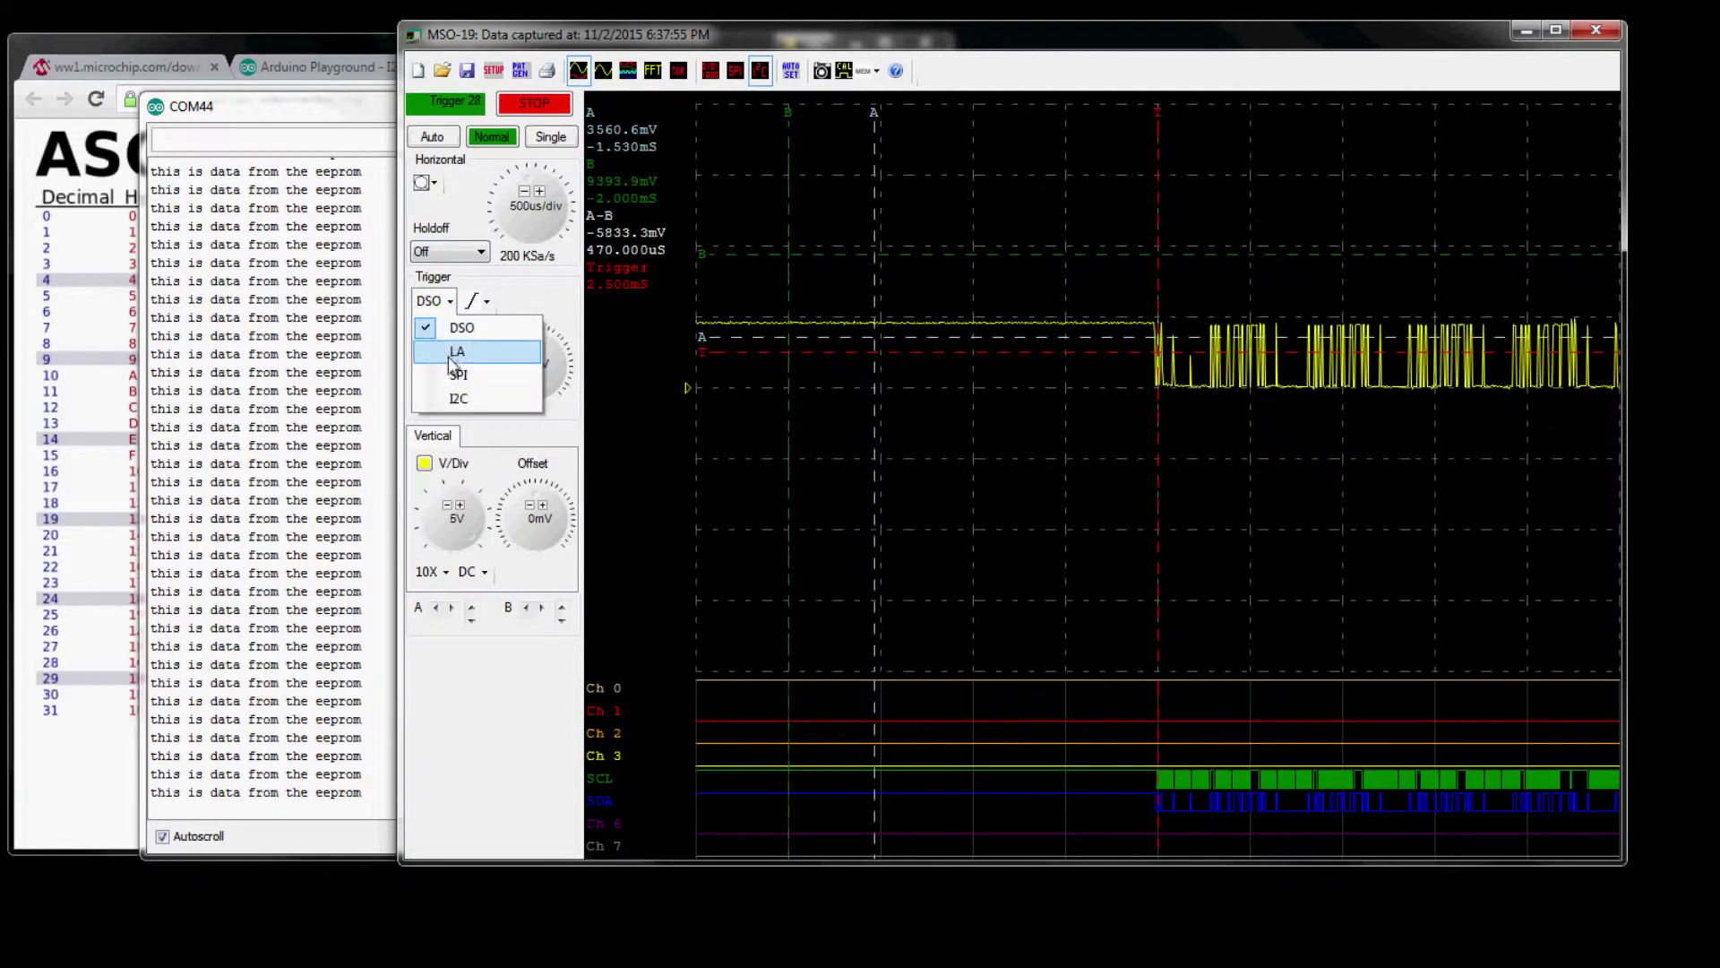
Step: Trigger on the LA bit pattern XX00XXXX and stop the acquisition
{"action": "left_click", "coordinate": [452, 352]}
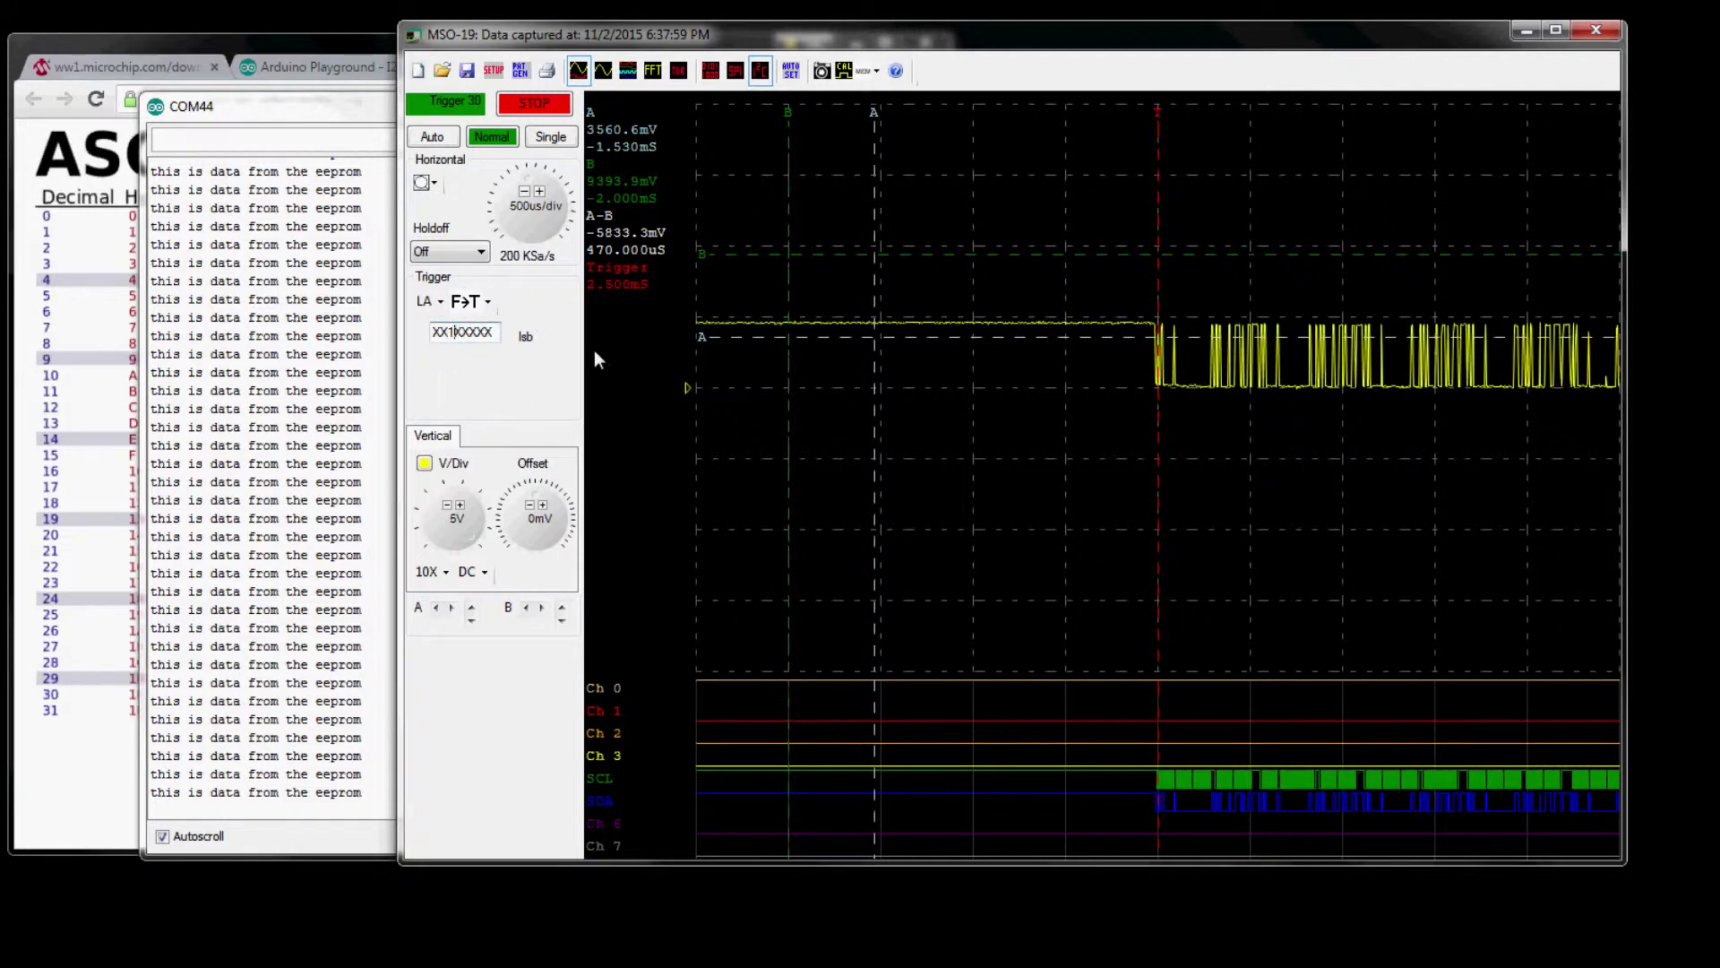
{"action": "type", "text": "0"}
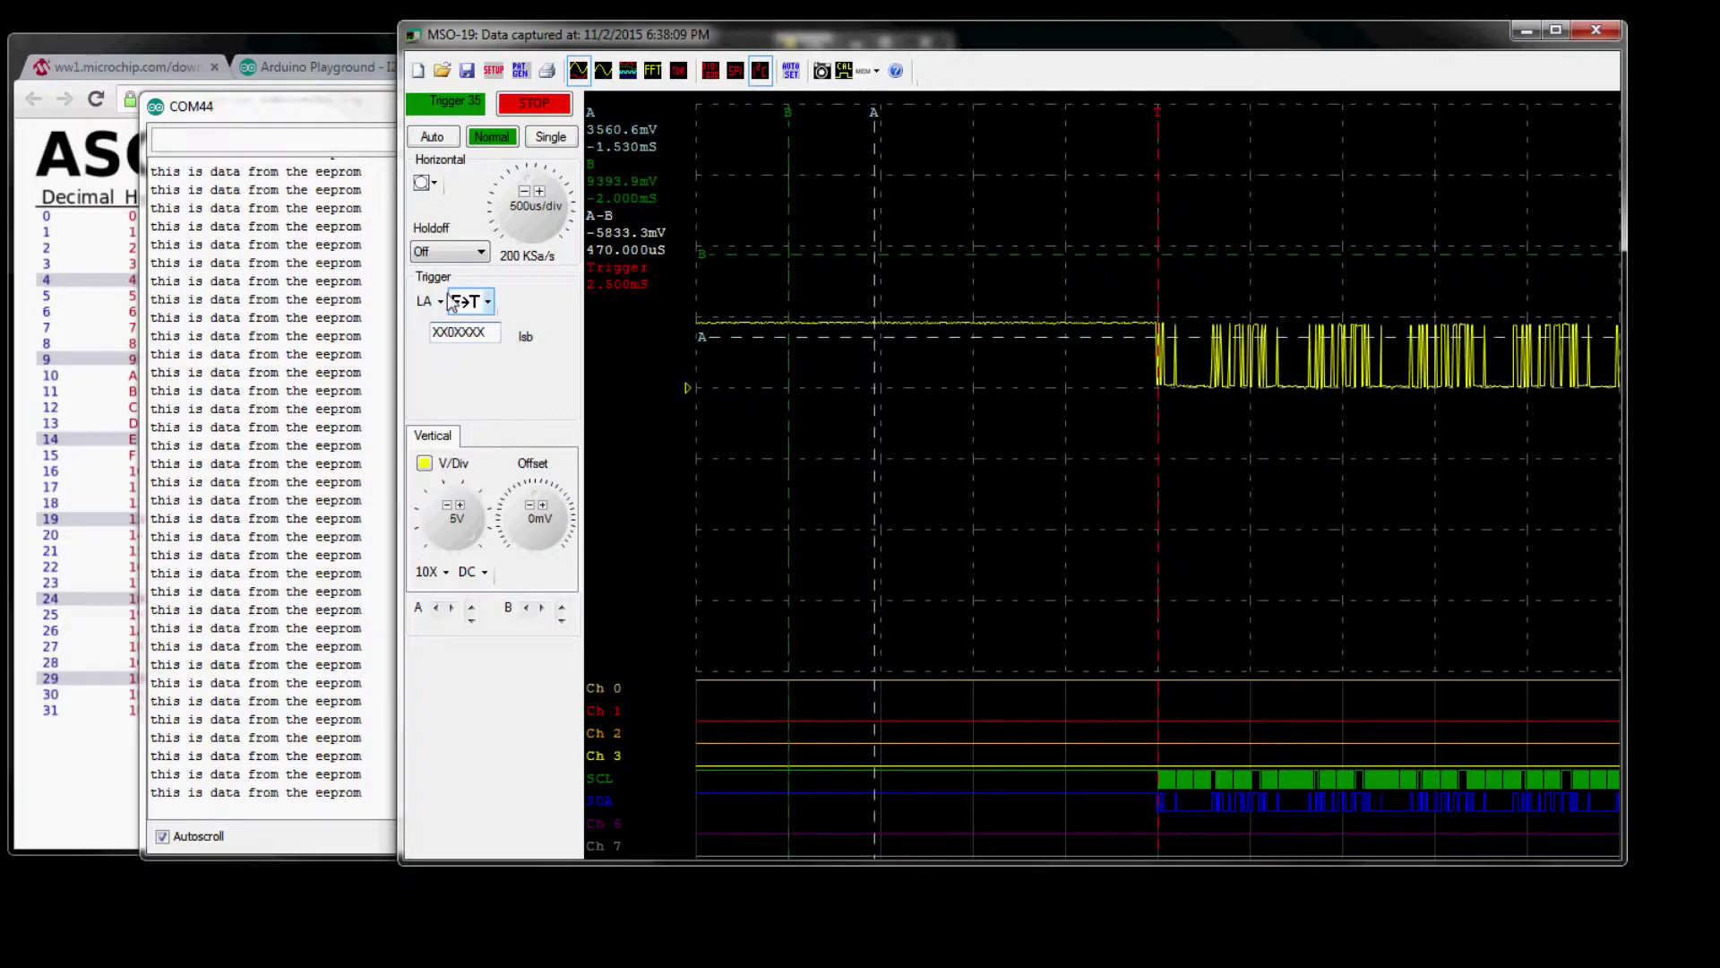
{"action": "left_click", "coordinate": [457, 332]}
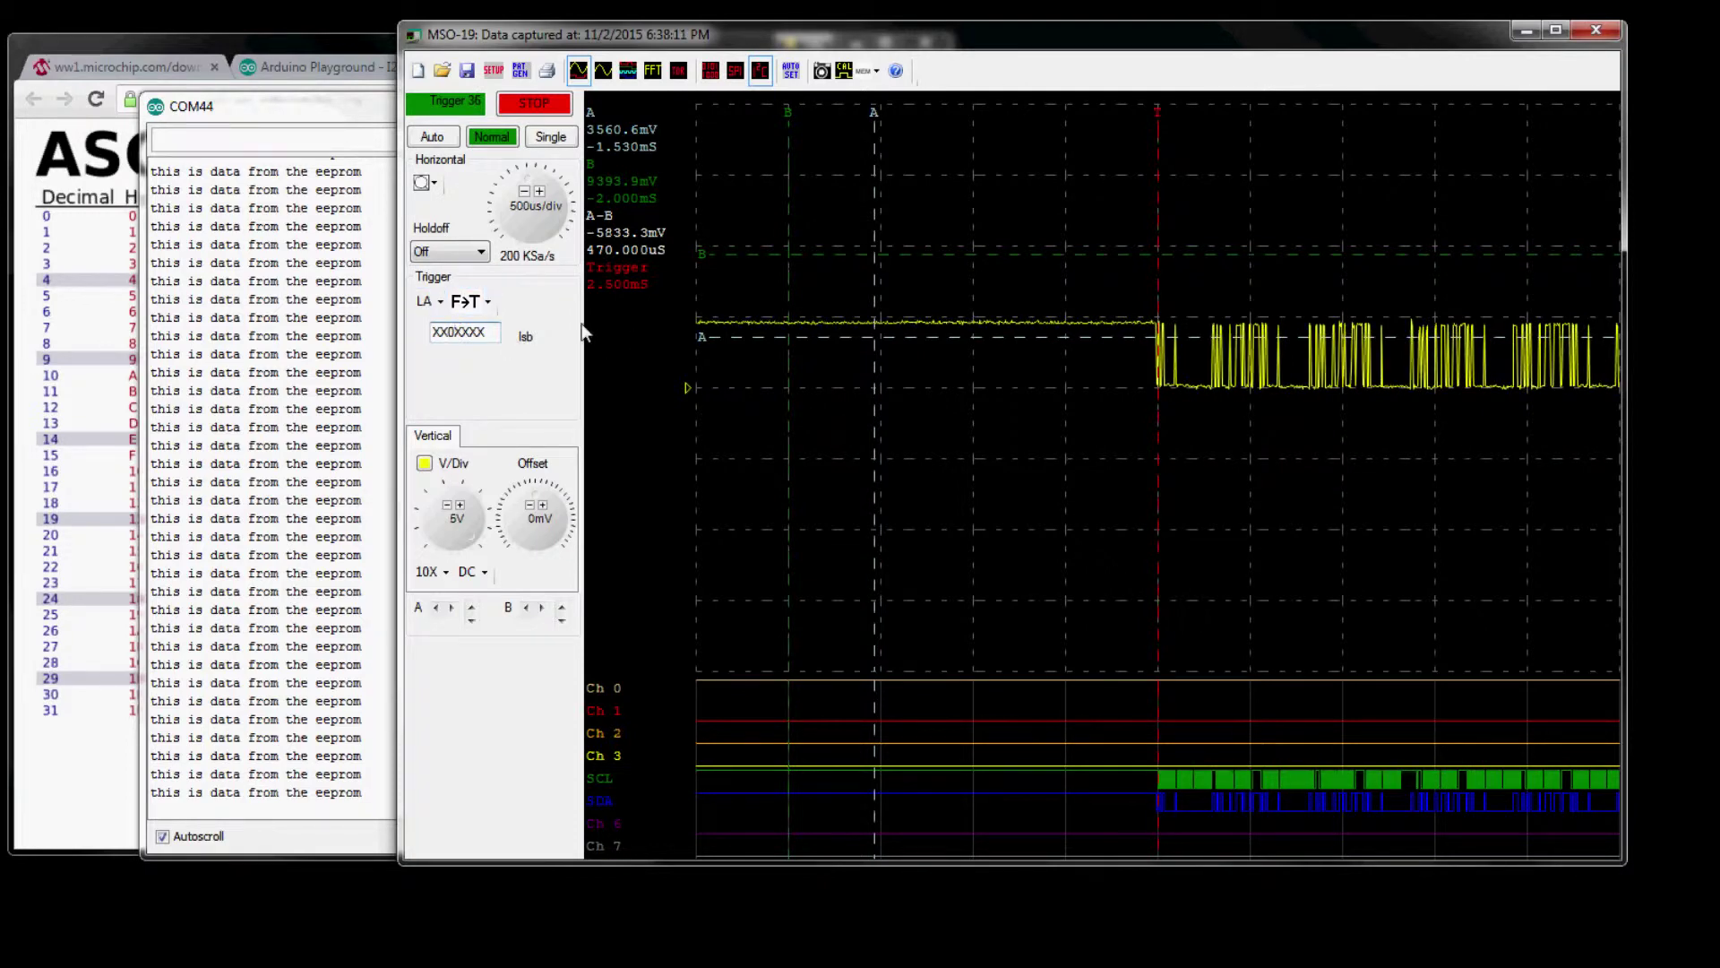
{"action": "key", "text": "Right"}
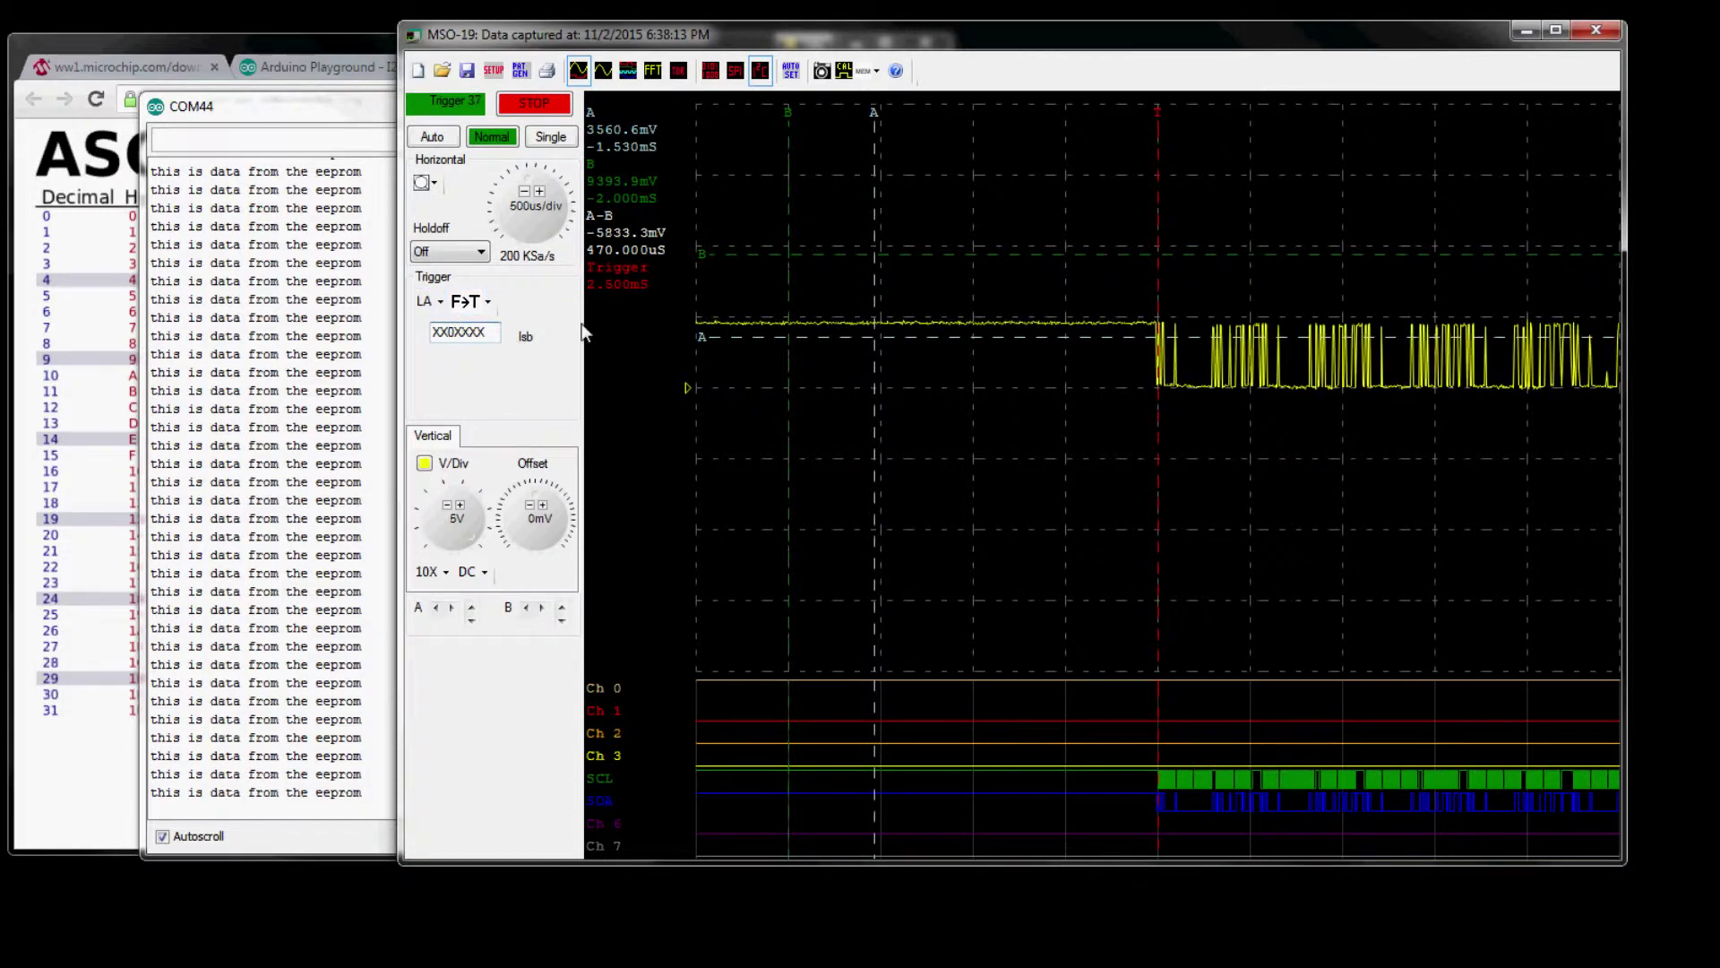
{"action": "type", "text": "0"}
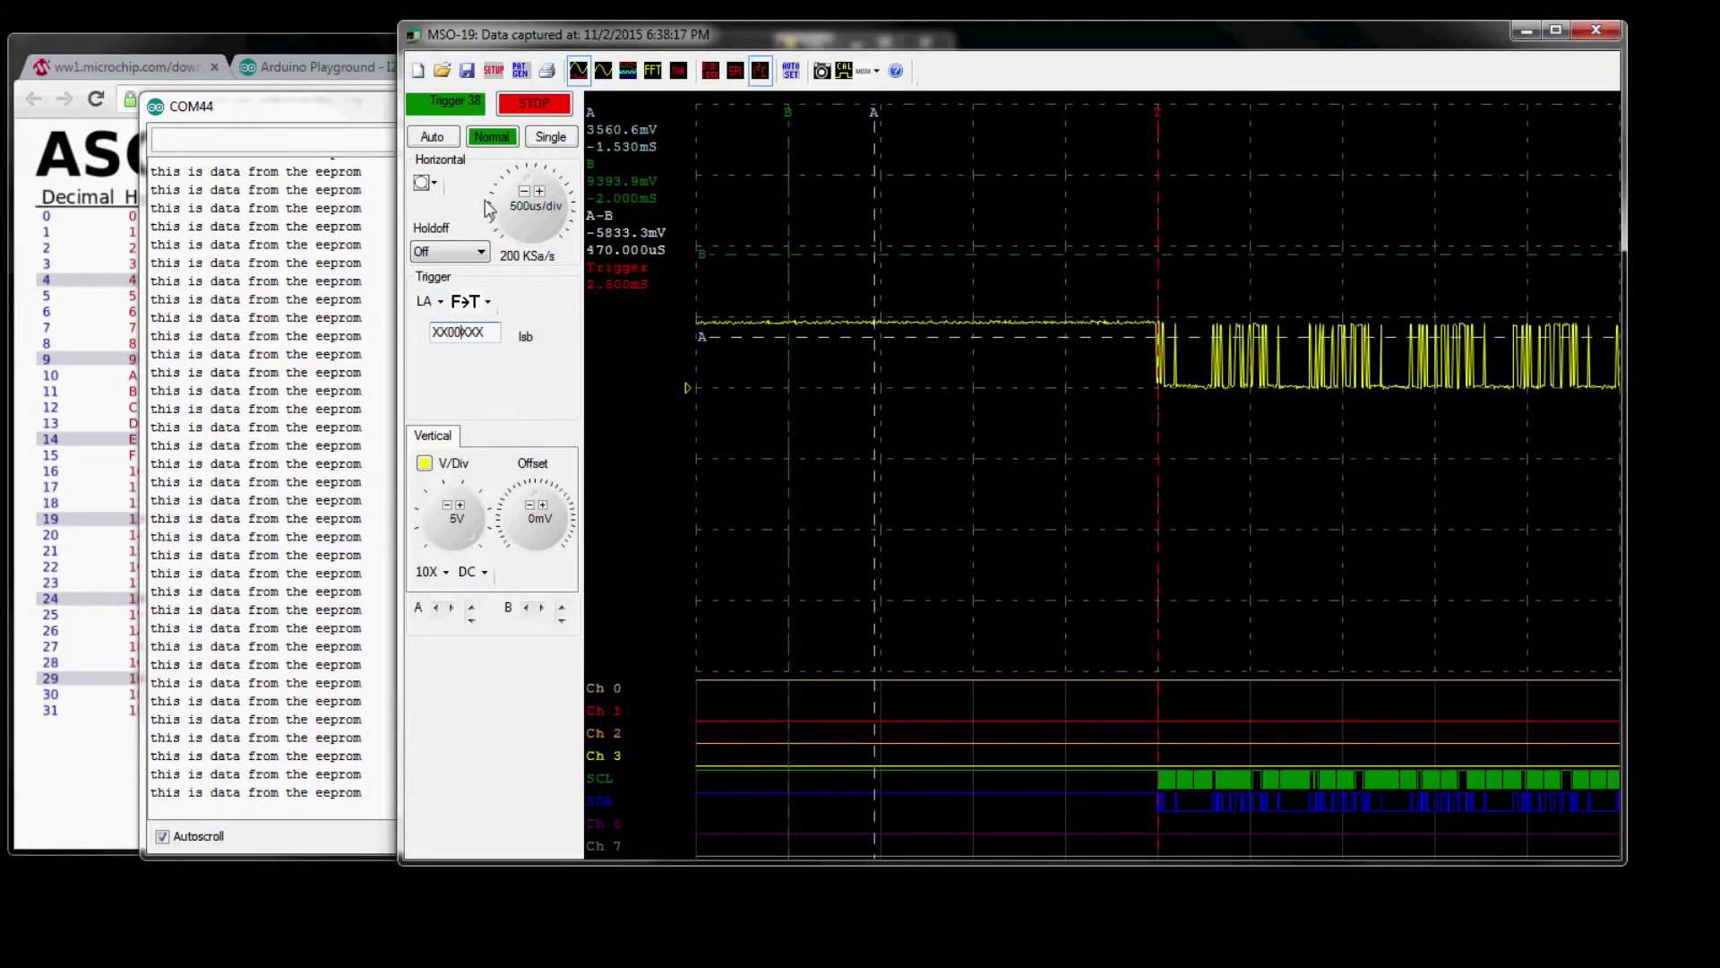
{"action": "left_click", "coordinate": [556, 110]}
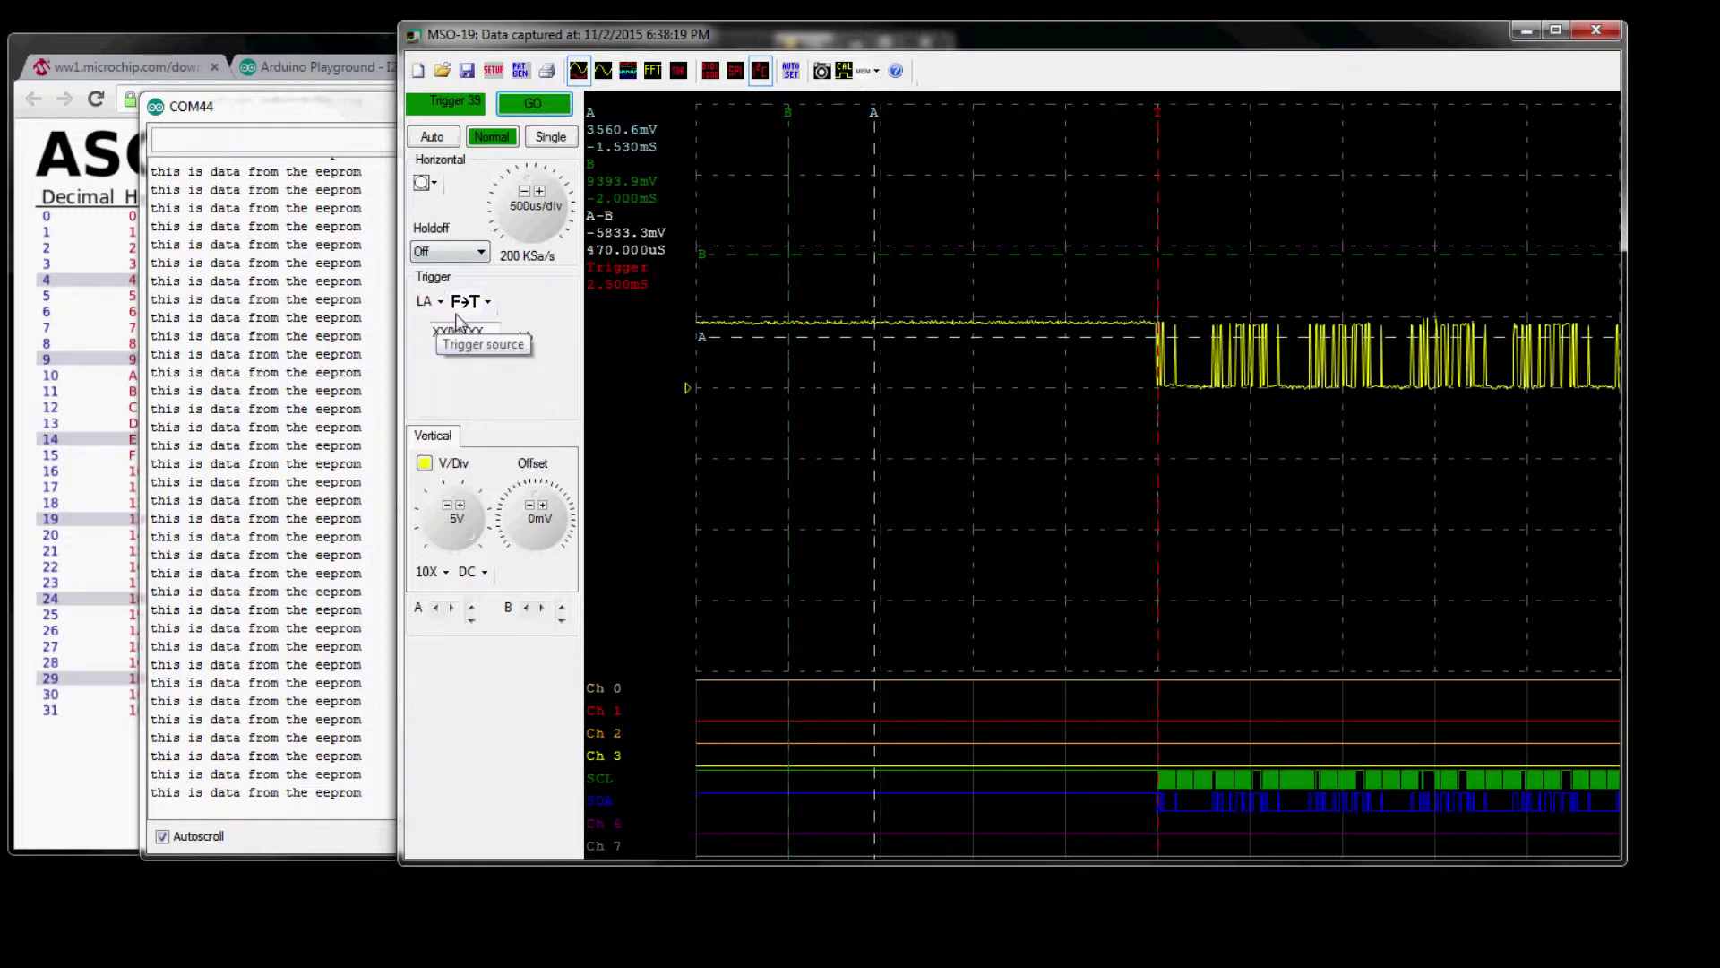
{"action": "left_click", "coordinate": [432, 301]}
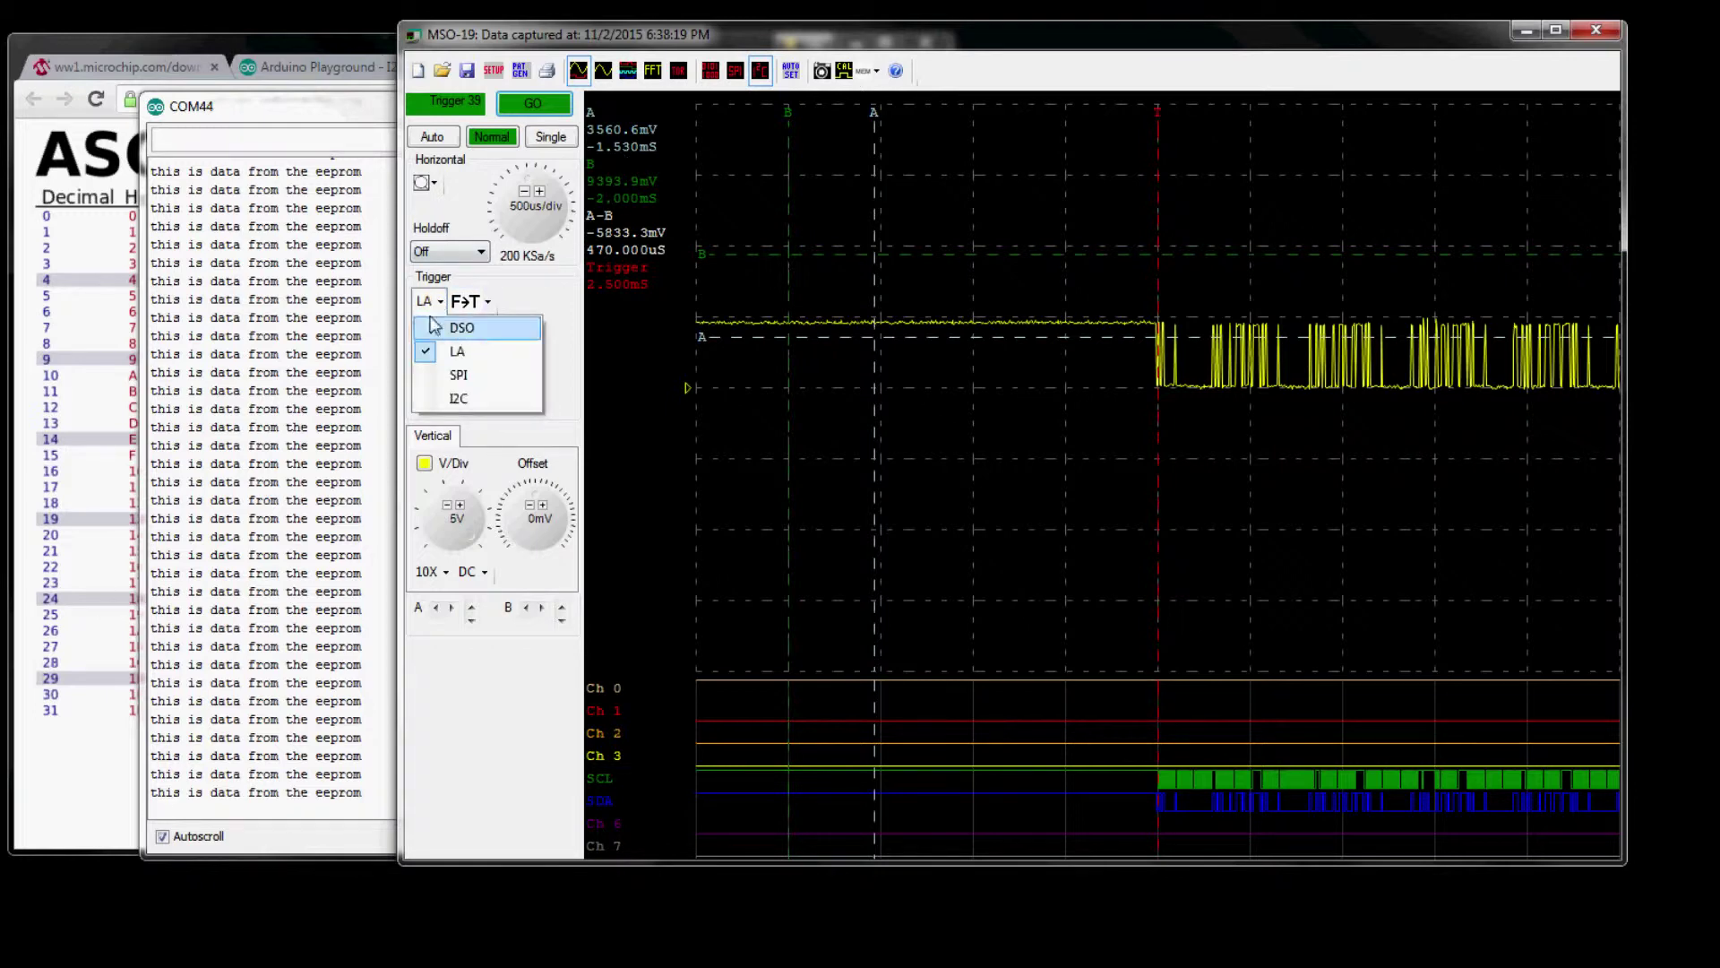
Step: Switch the trigger source to I2C with first byte 01110000 and show Chrome's ASCII table
{"action": "left_click", "coordinate": [445, 400]}
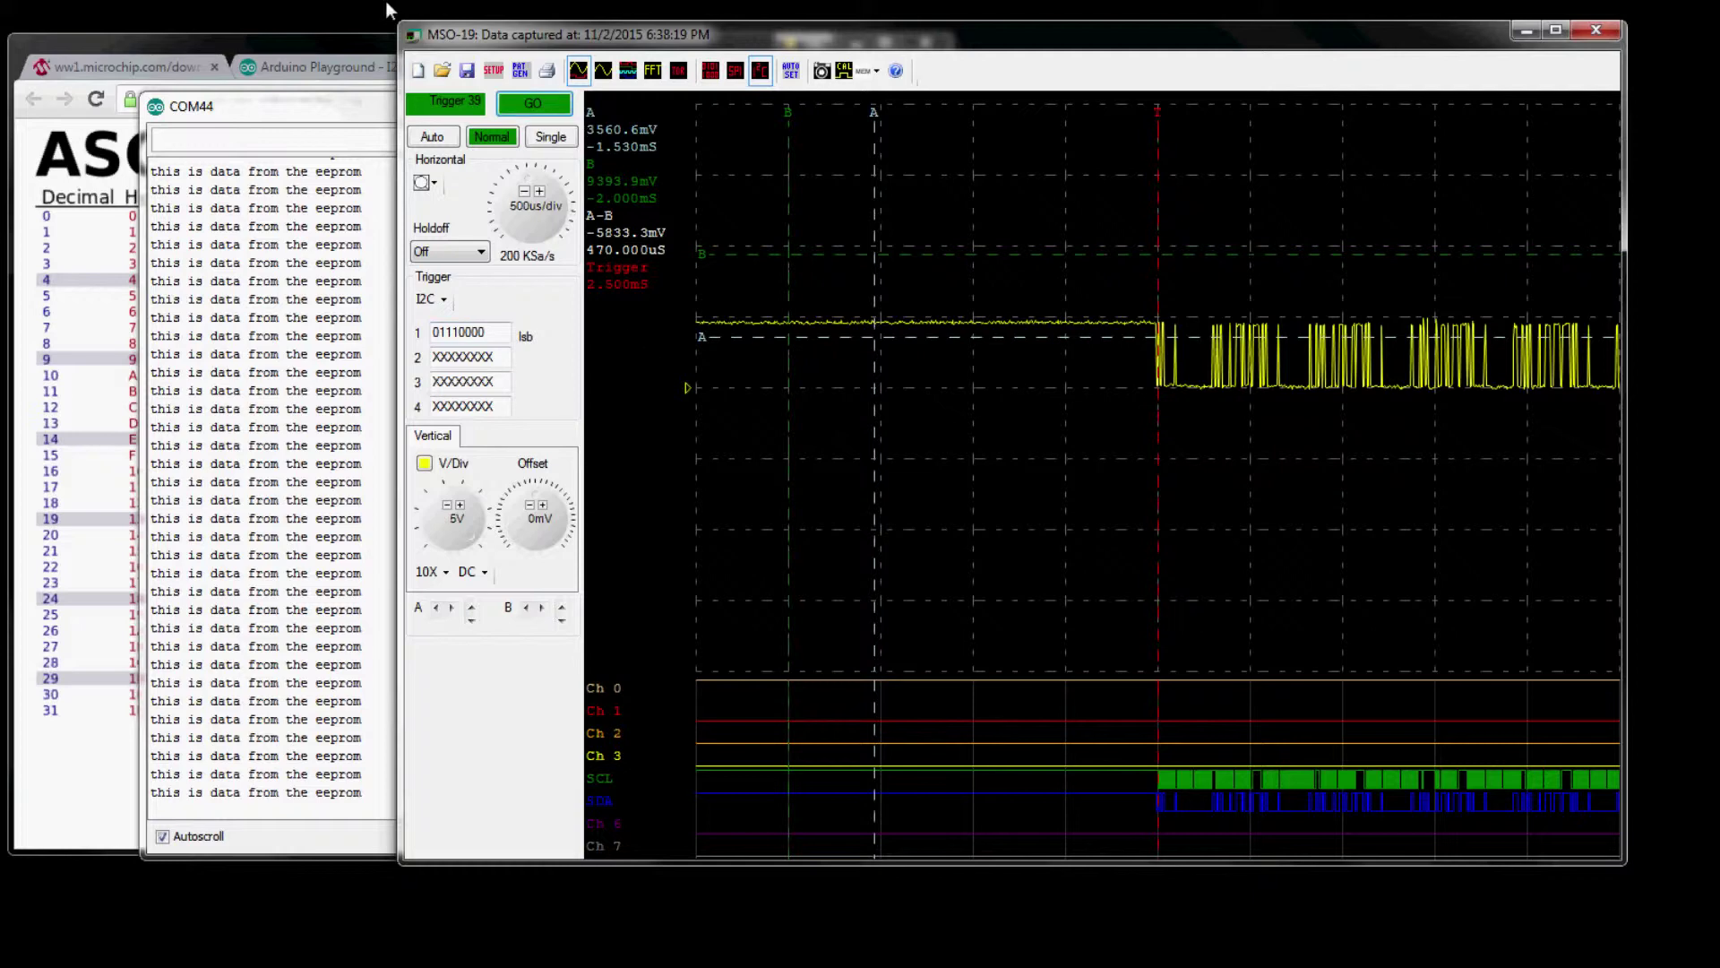
{"action": "left_click", "coordinate": [281, 42]}
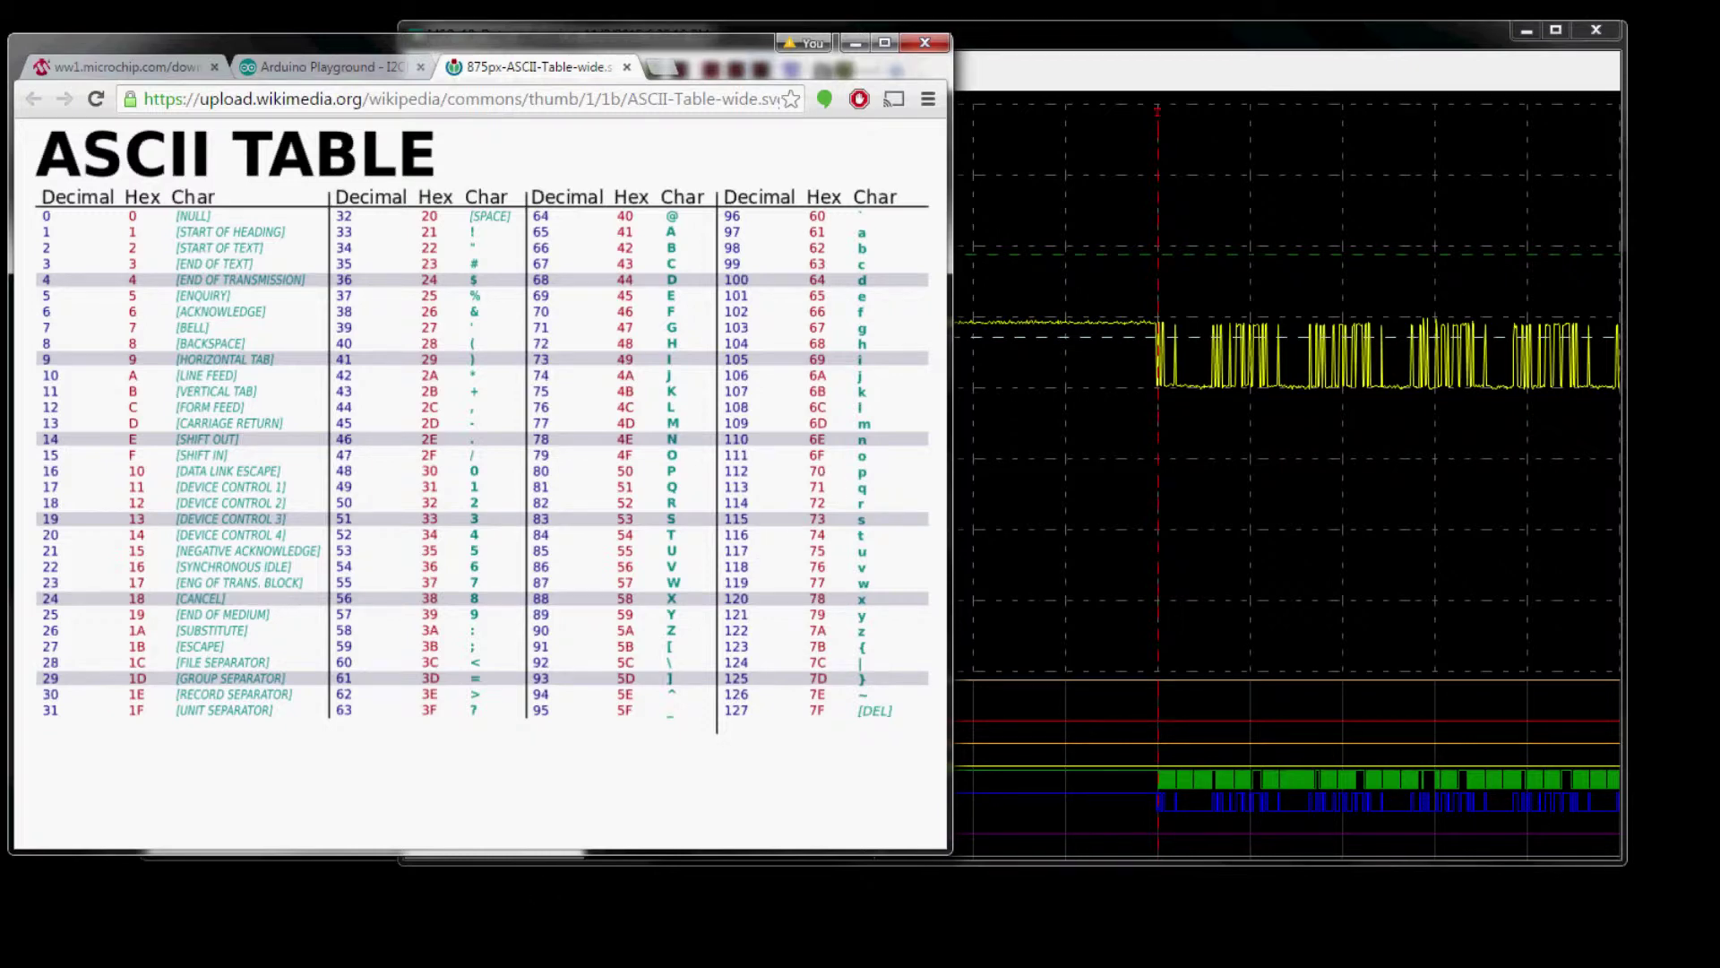
Step: Check the COM44 serial output, then return to MSO-19 and press GO to arm an I2C capture
{"action": "key", "text": "alt+Tab"}
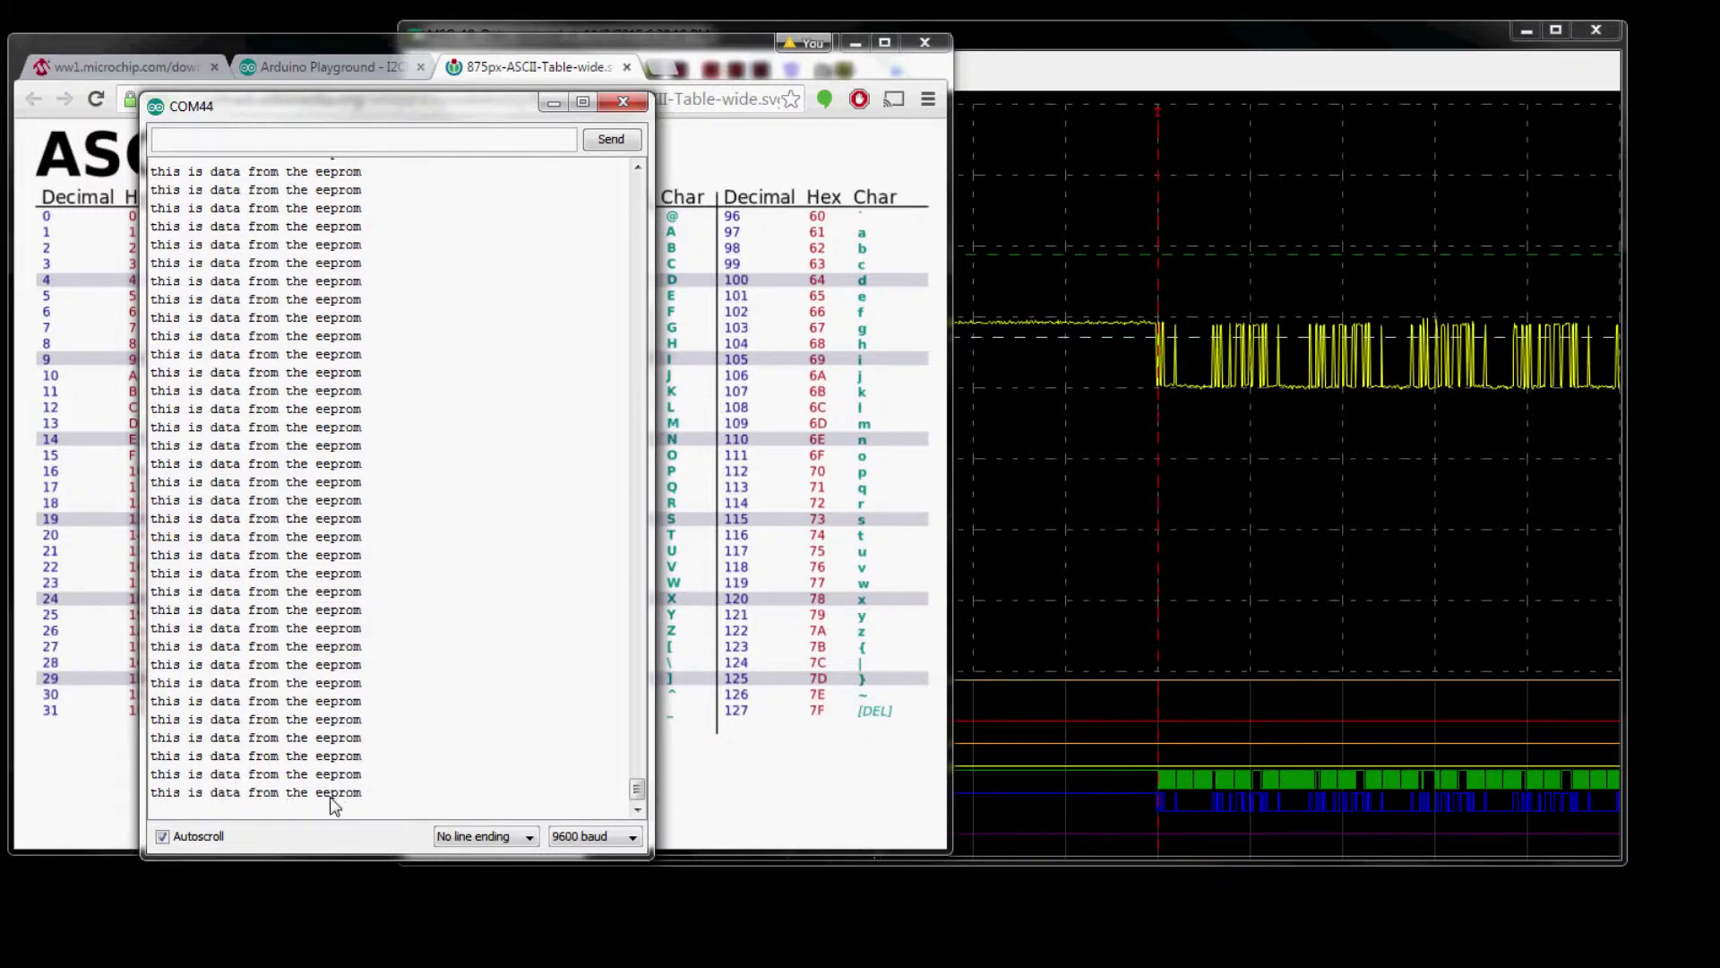
{"action": "left_click", "coordinate": [1013, 40]}
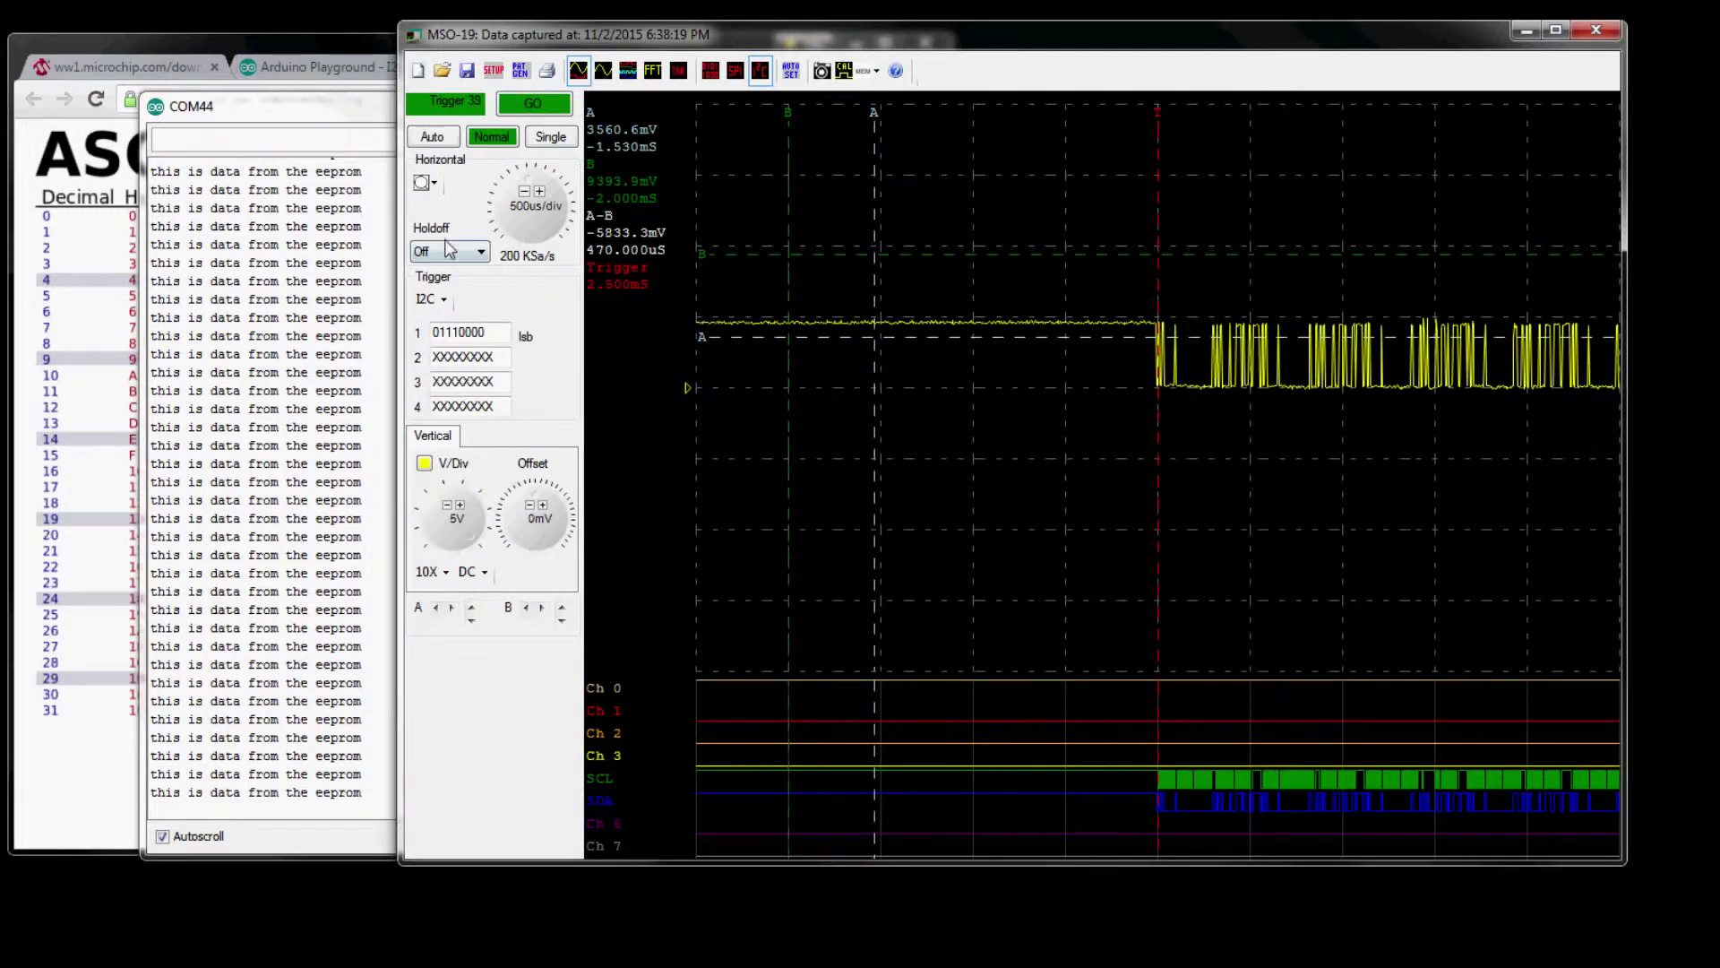
{"action": "left_click", "coordinate": [544, 99]}
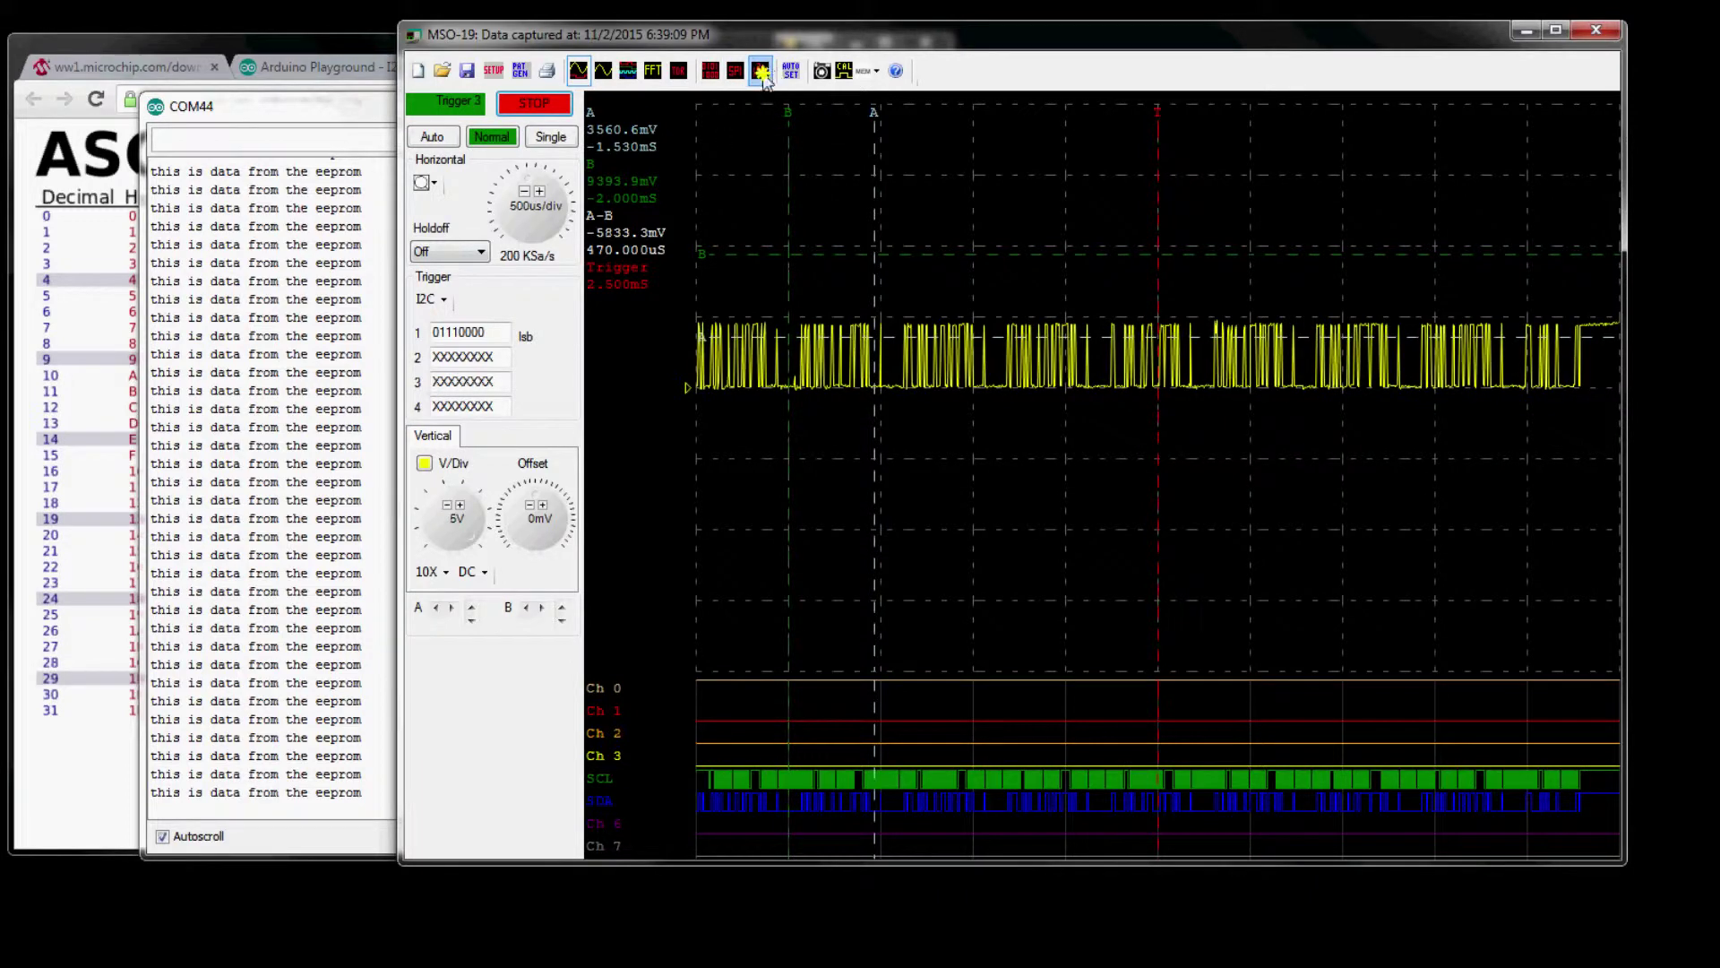
Step: Open and enlarge the I2C decode list, scroll it, and move it off the trigger panel
{"action": "left_click", "coordinate": [760, 70]}
{"action": "left_click_drag", "start_coordinate": [806, 7], "coordinate": [326, 125]}
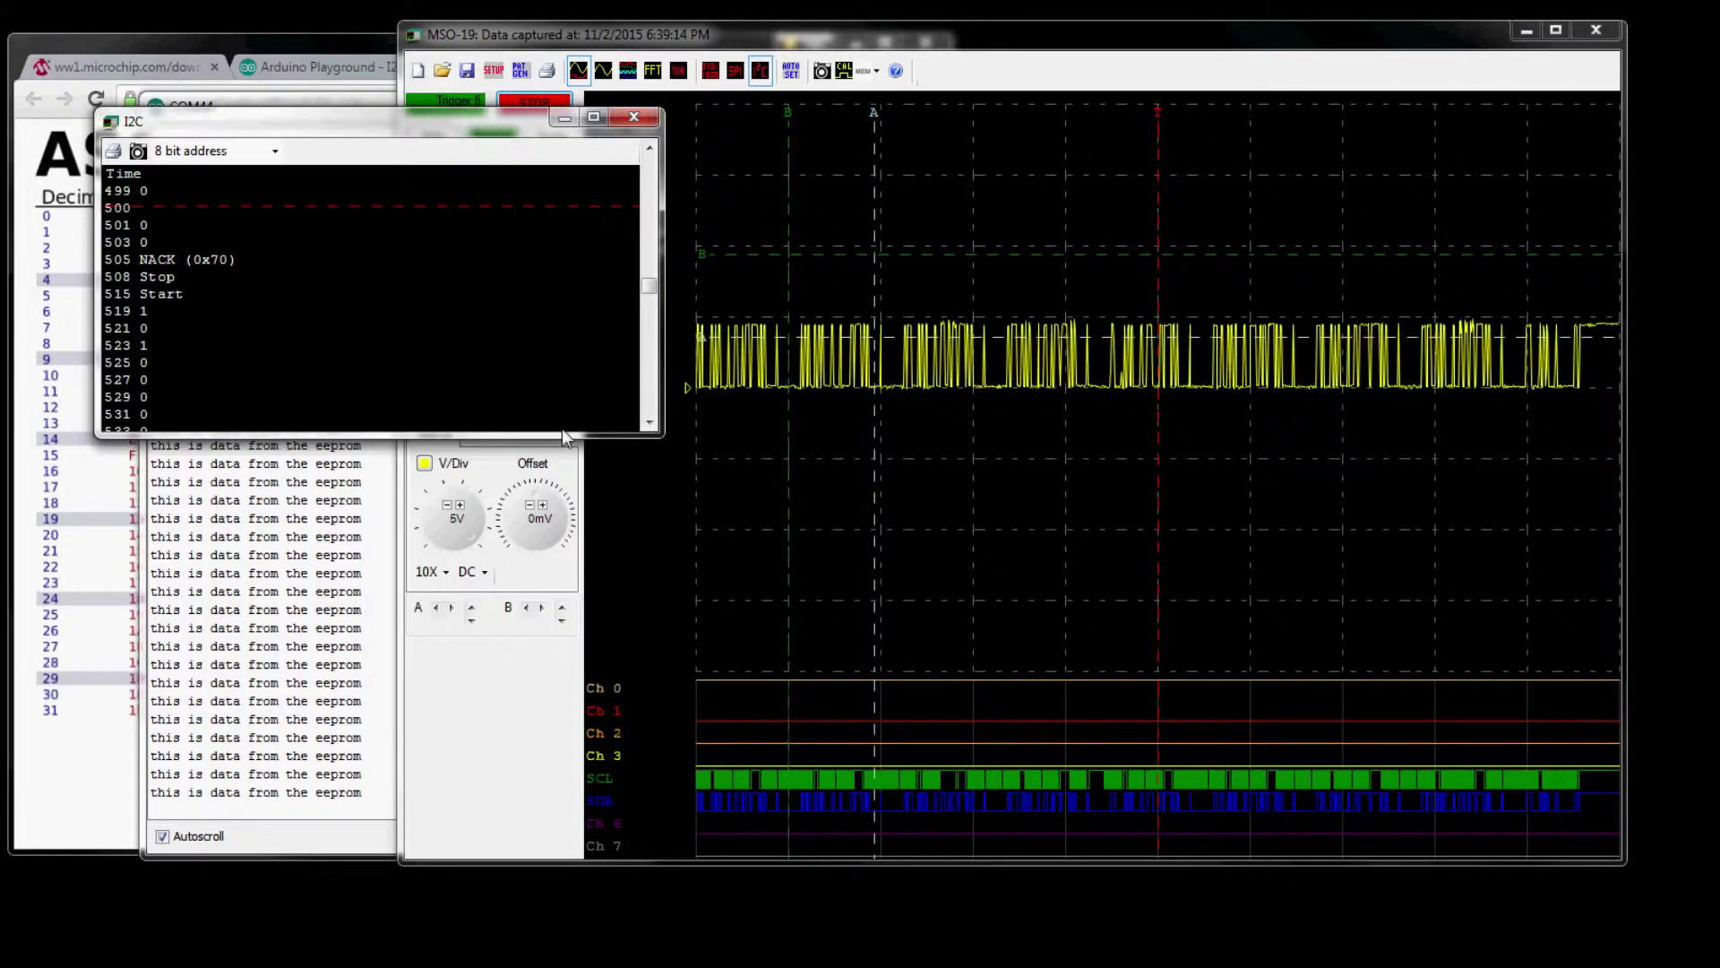
{"action": "left_click_drag", "start_coordinate": [558, 435], "coordinate": [537, 890]}
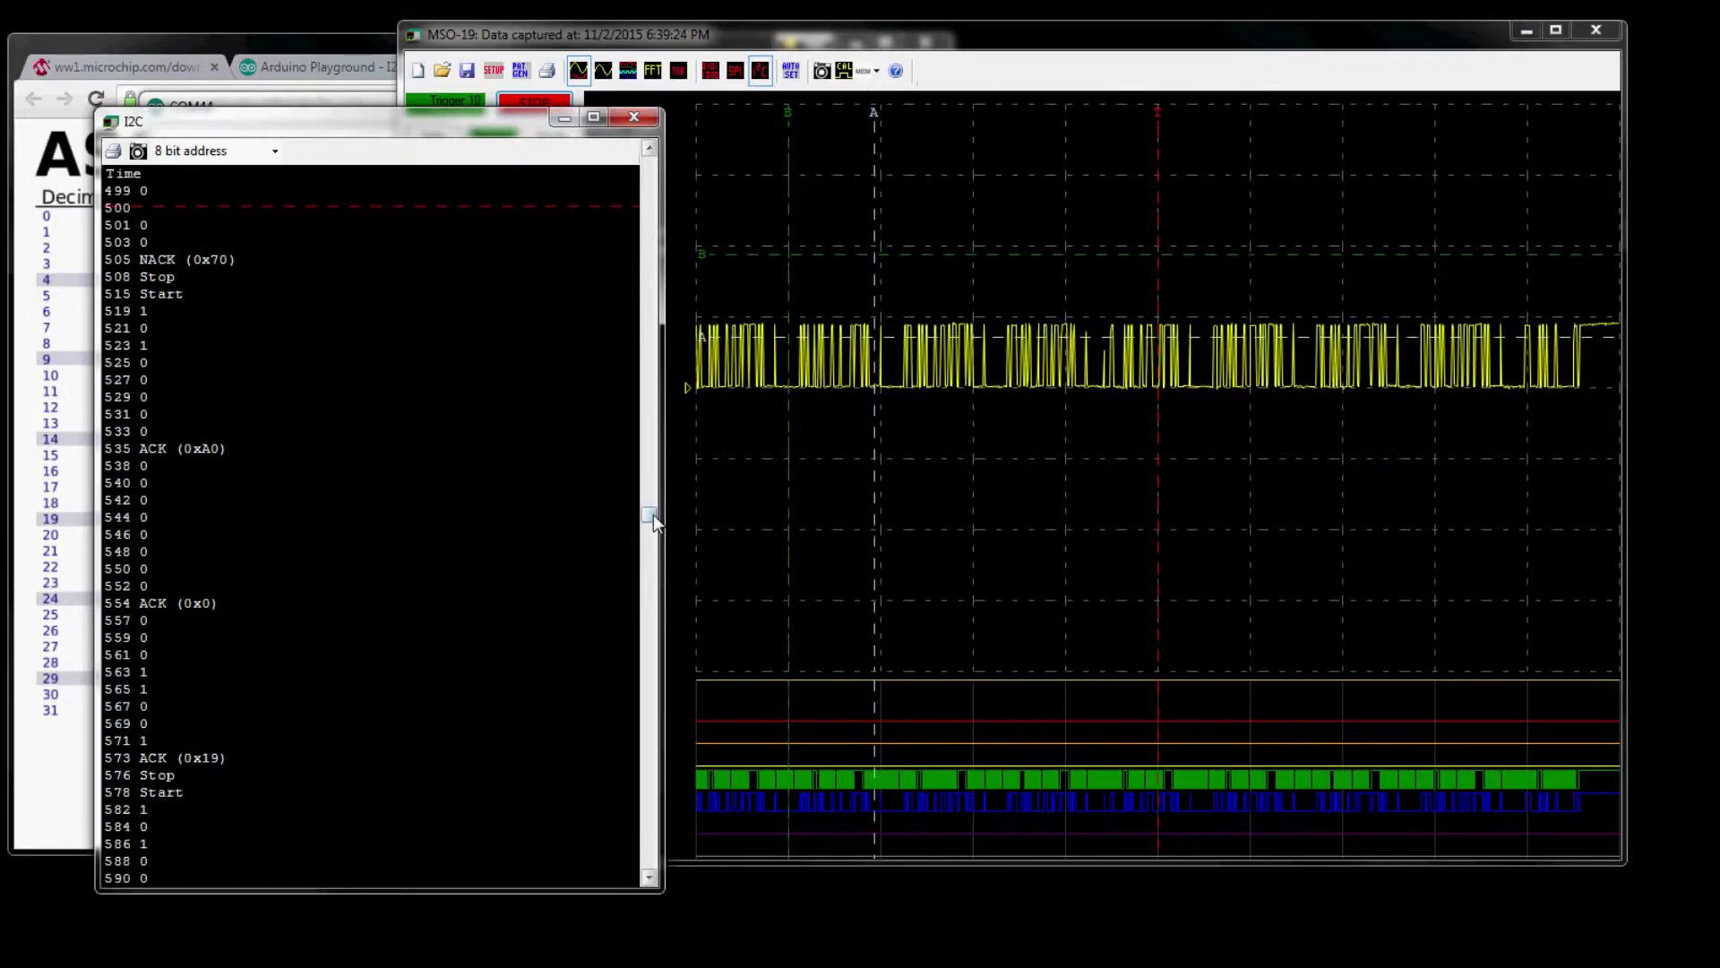
{"action": "left_click_drag", "start_coordinate": [653, 514], "coordinate": [654, 280]}
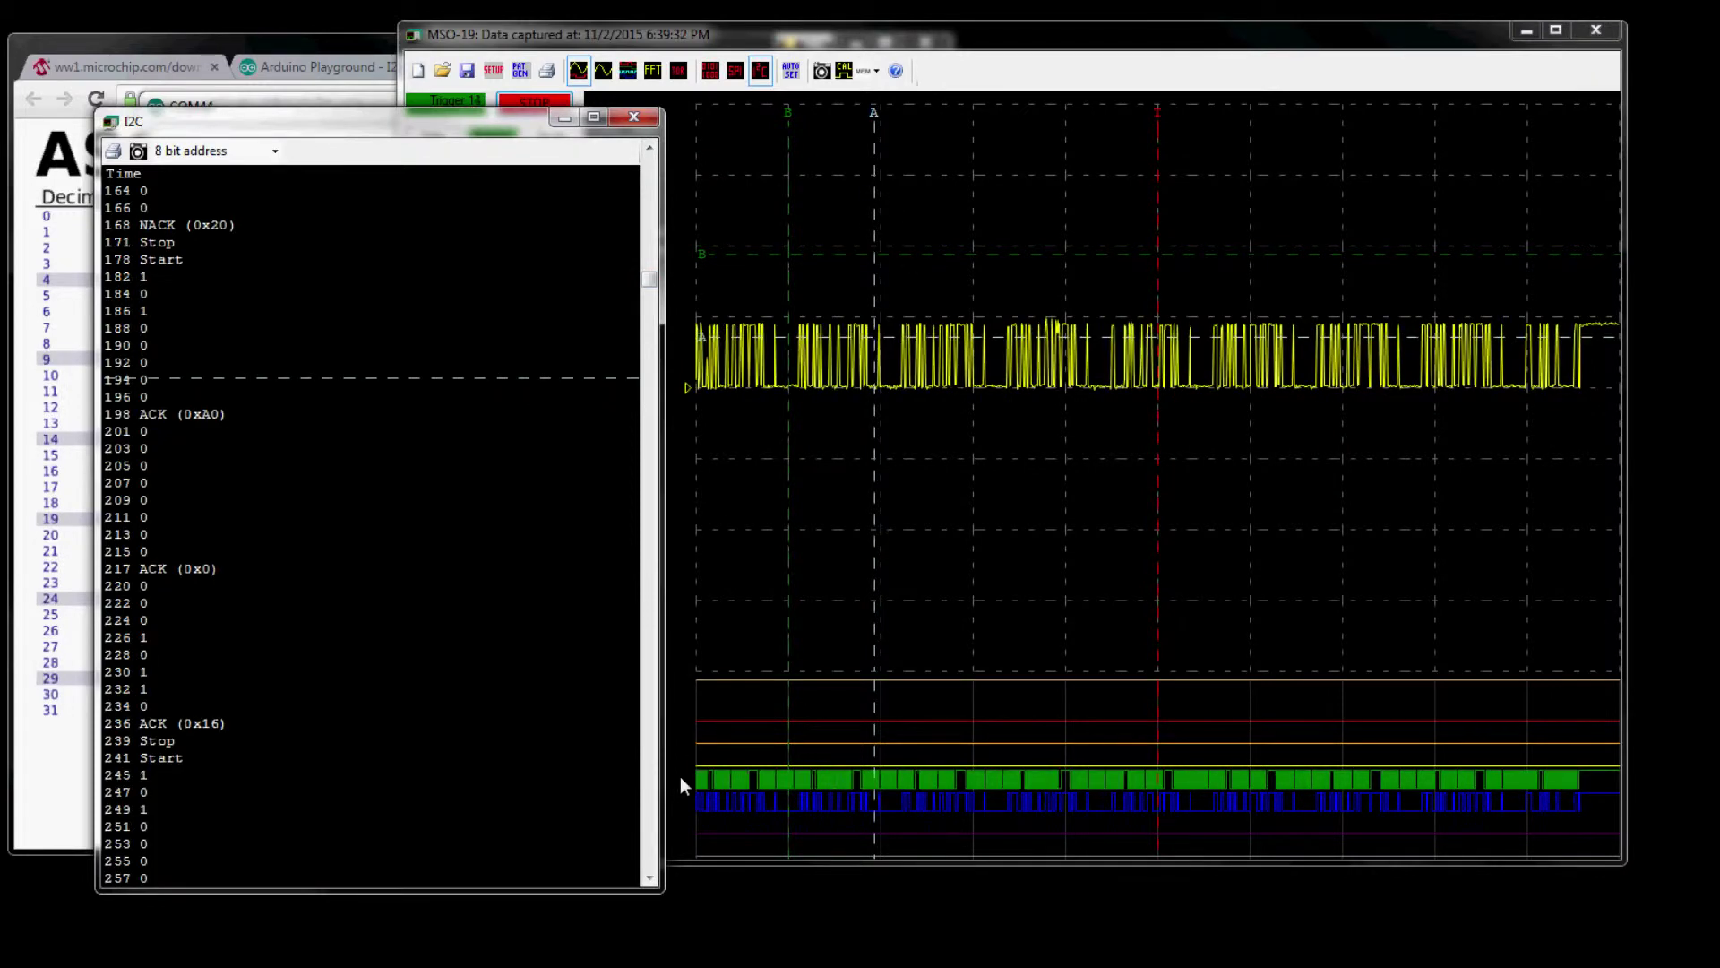
{"action": "left_click", "coordinate": [653, 285]}
{"action": "left_click_drag", "start_coordinate": [655, 291], "coordinate": [651, 231]}
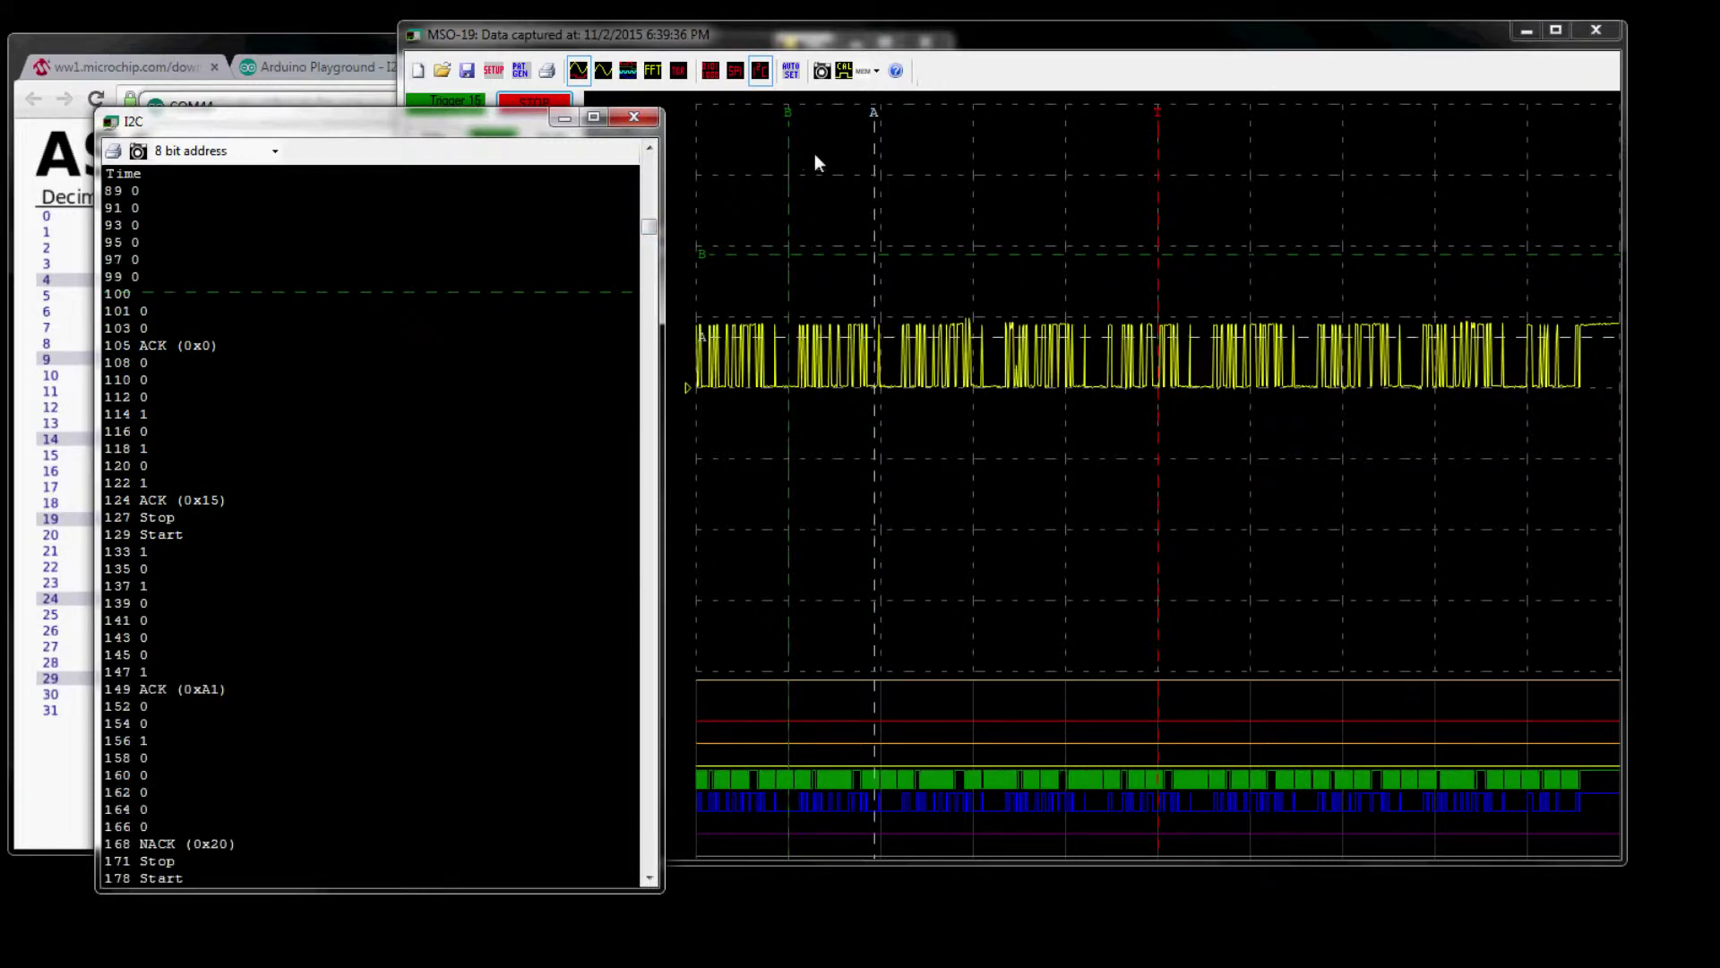
{"action": "left_click_drag", "start_coordinate": [651, 227], "coordinate": [653, 482]}
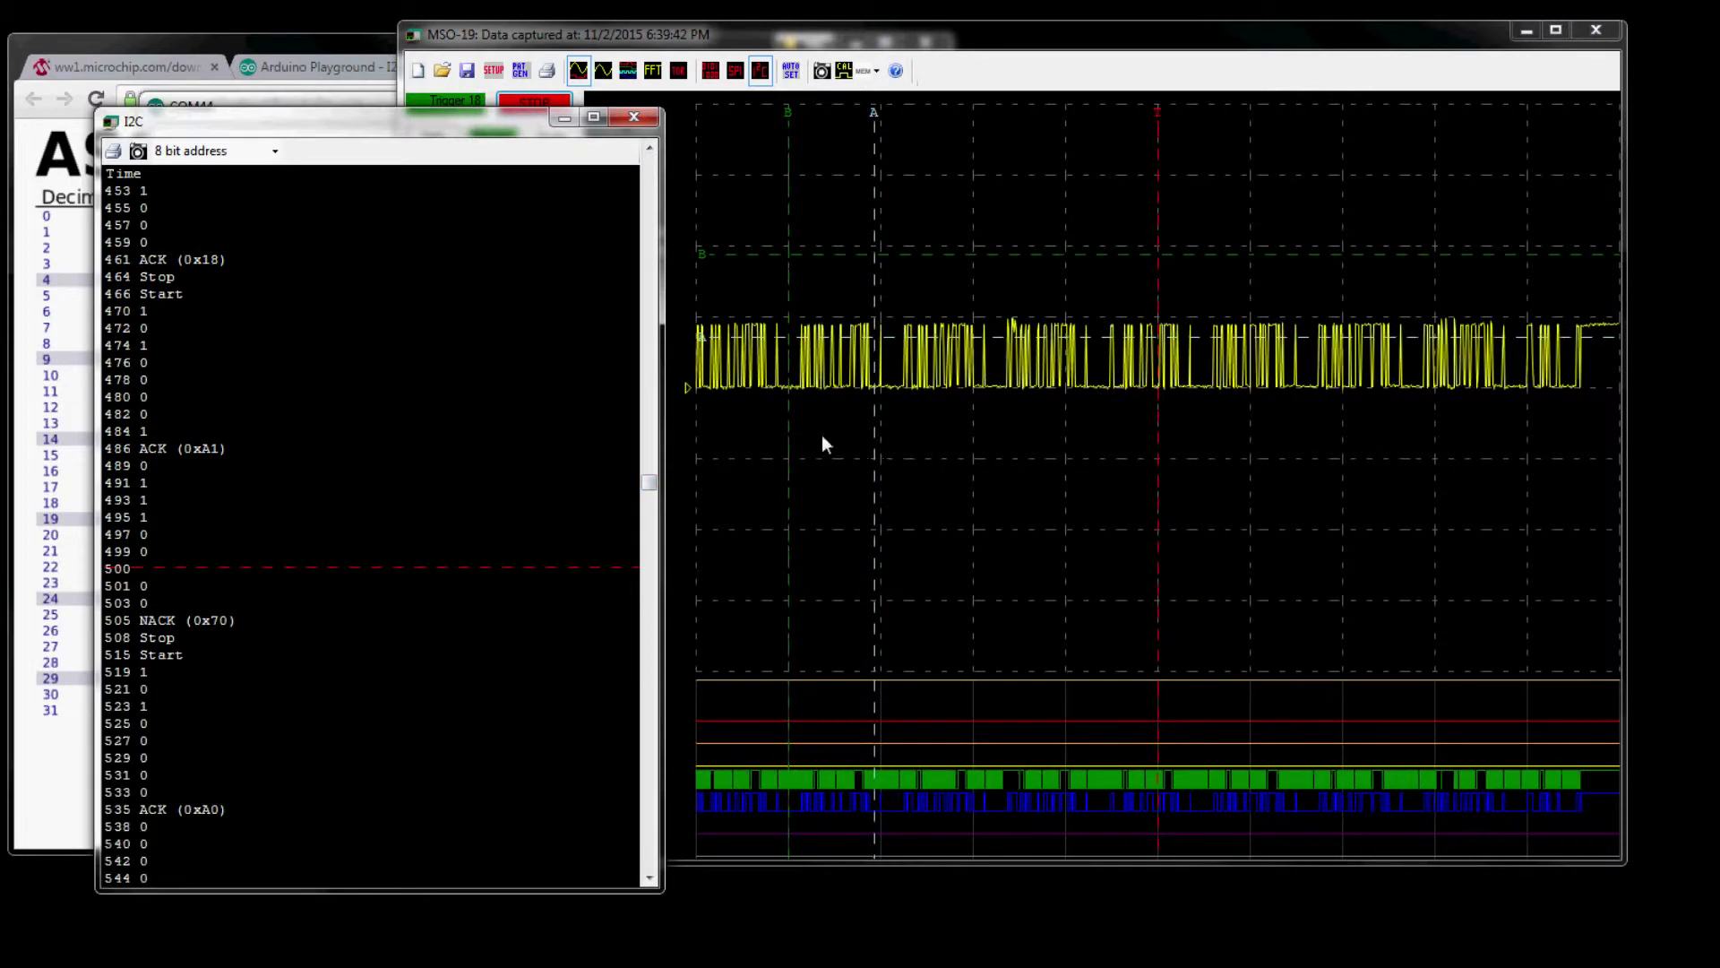
{"action": "left_click_drag", "start_coordinate": [485, 136], "coordinate": [765, 517]}
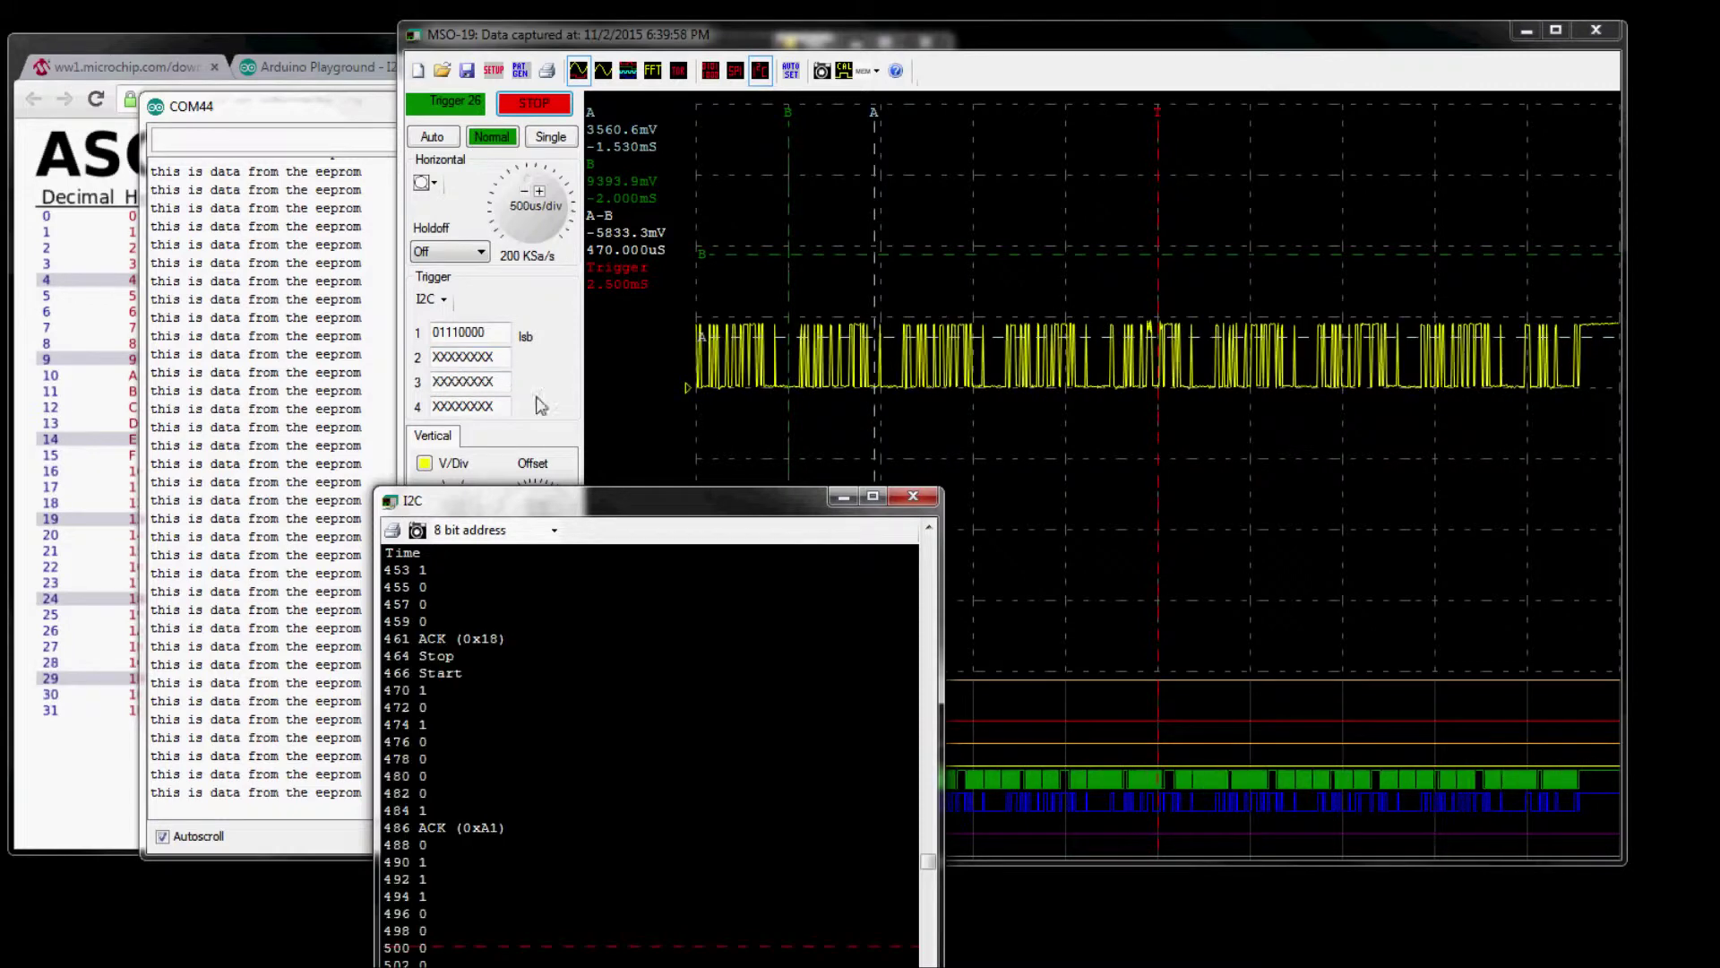
Step: Set the second I2C trigger byte to 10100001 and check the decoded list
{"action": "left_click_drag", "start_coordinate": [689, 503], "coordinate": [587, 330]}
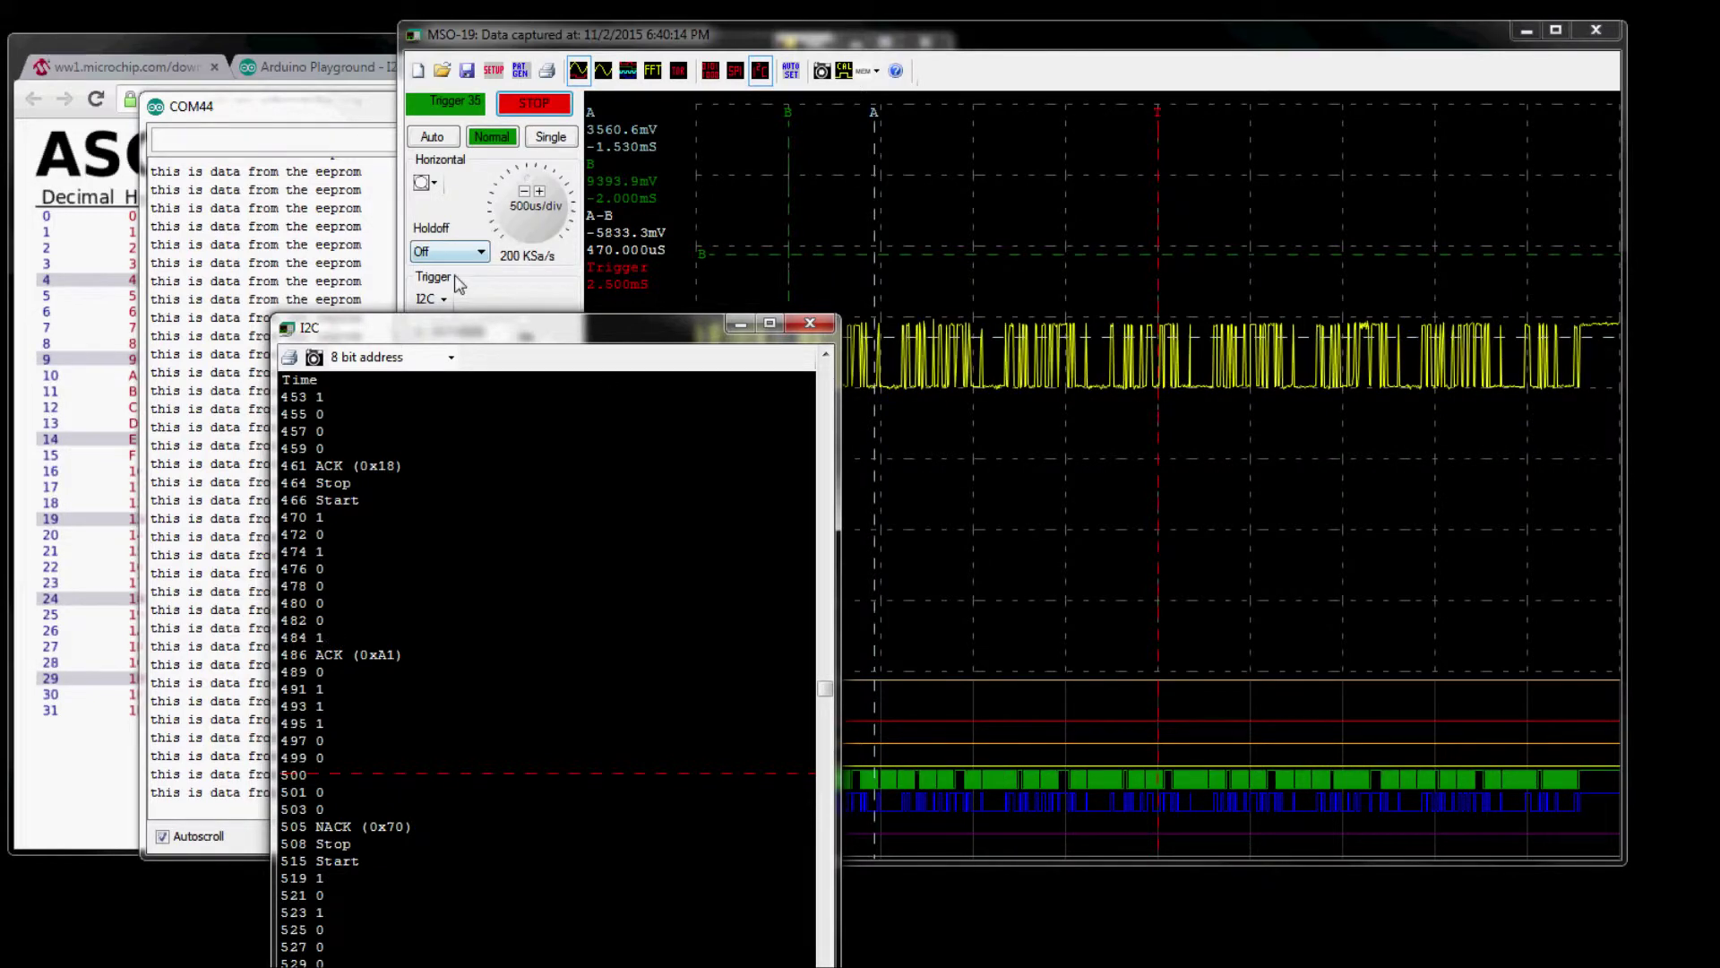
{"action": "left_click", "coordinate": [515, 298]}
{"action": "double_click", "coordinate": [496, 356]}
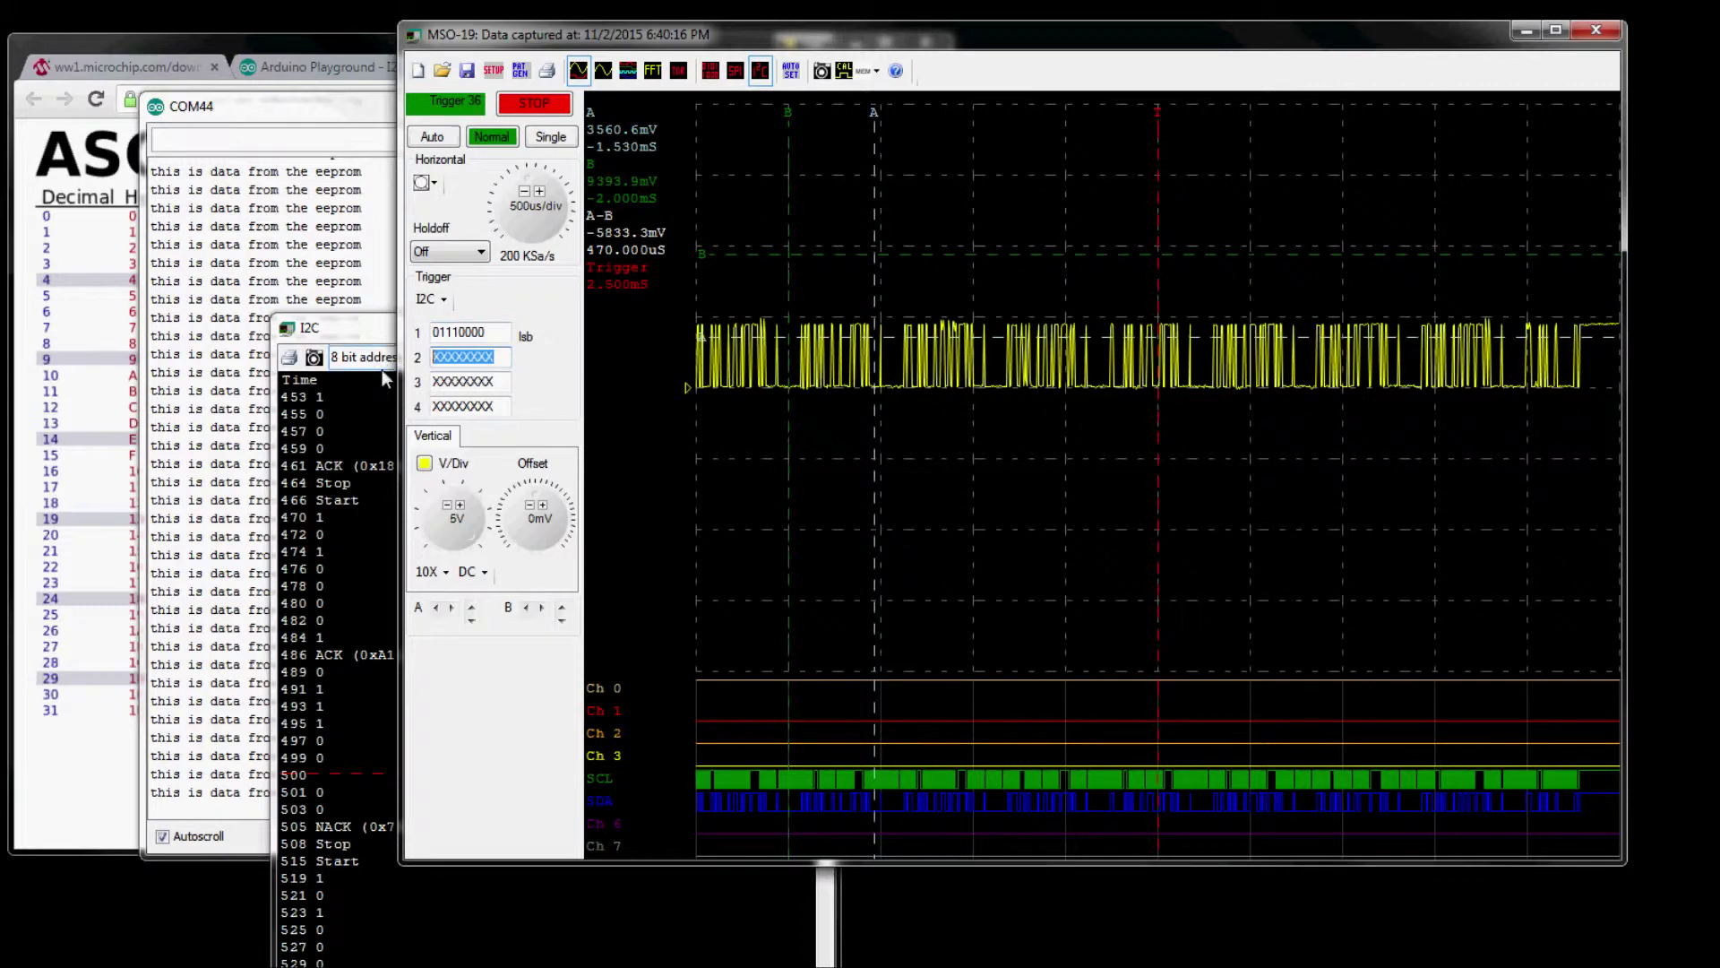
{"action": "type", "text": "10100001"}
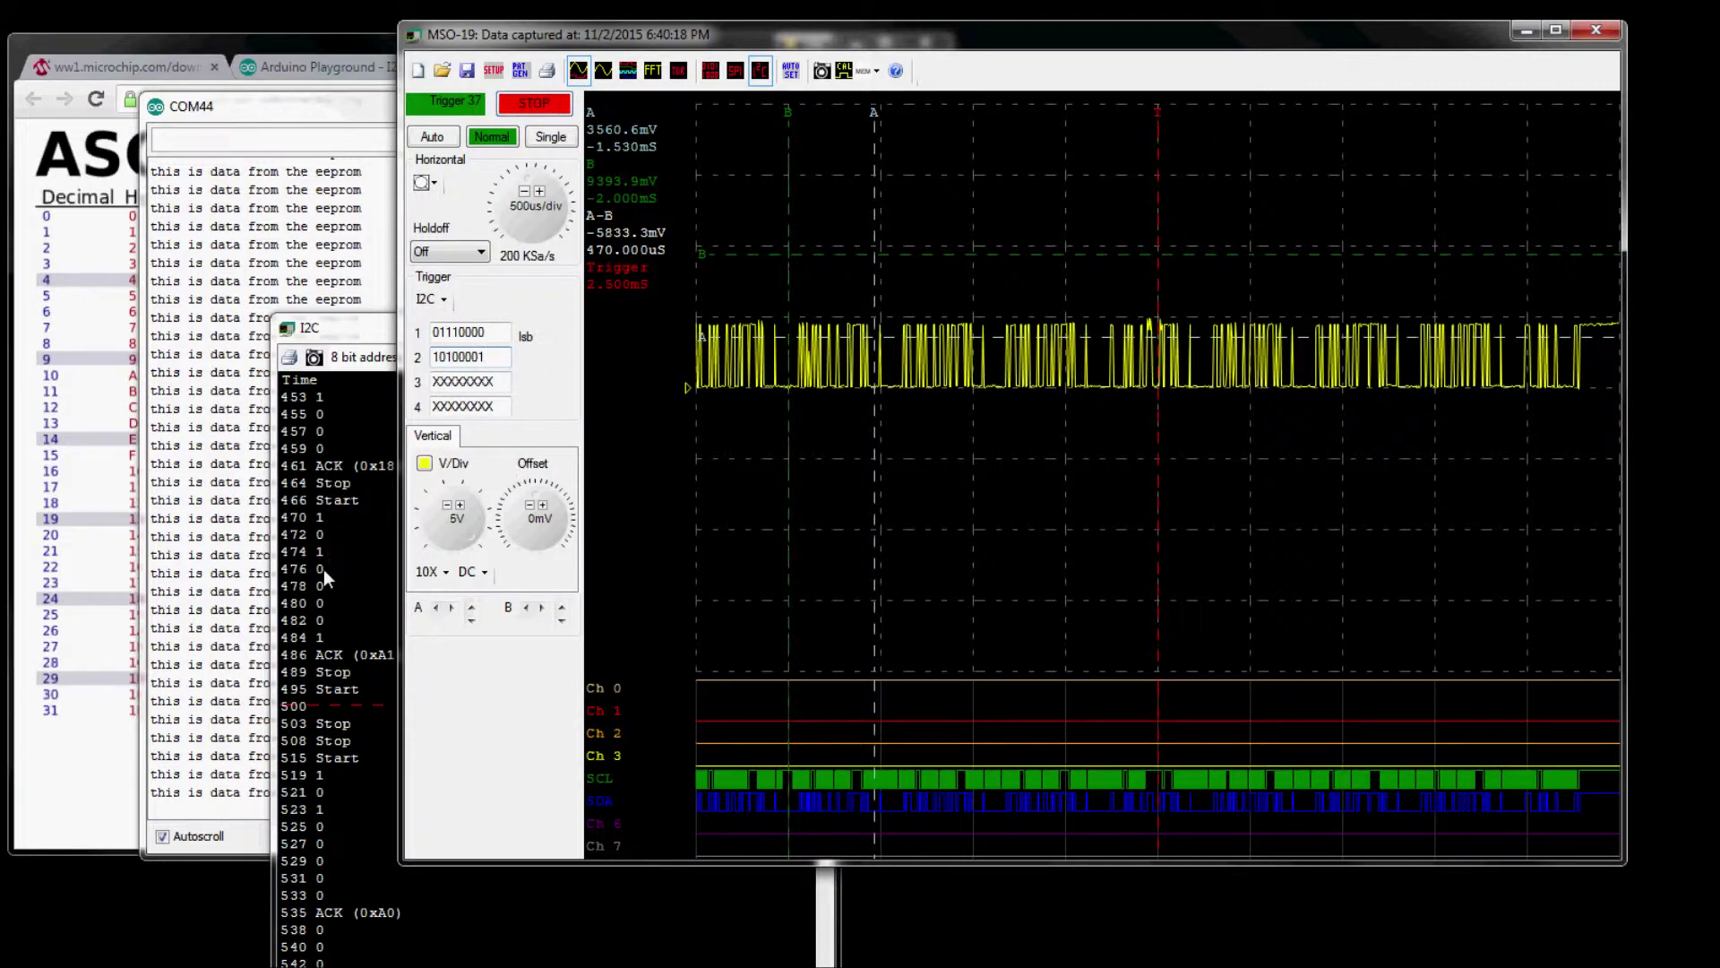
{"action": "left_click", "coordinate": [382, 616]}
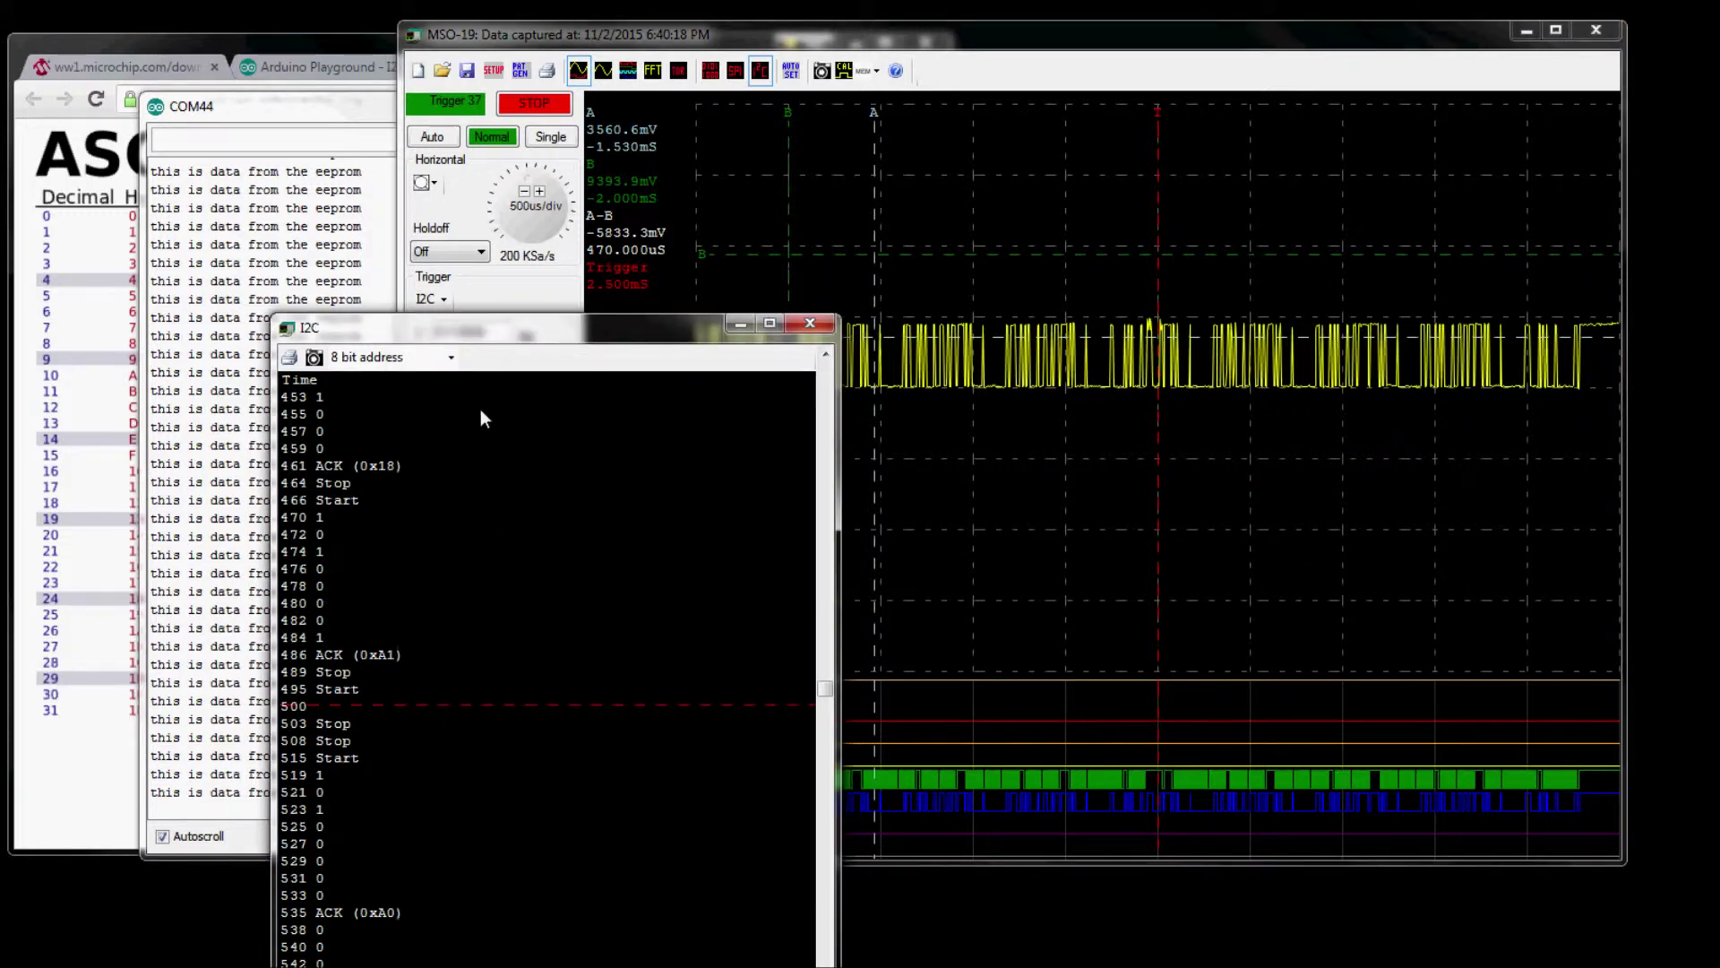
Step: Reset the second trigger byte to don't-care XXXXXXXX
{"action": "left_click", "coordinate": [552, 285]}
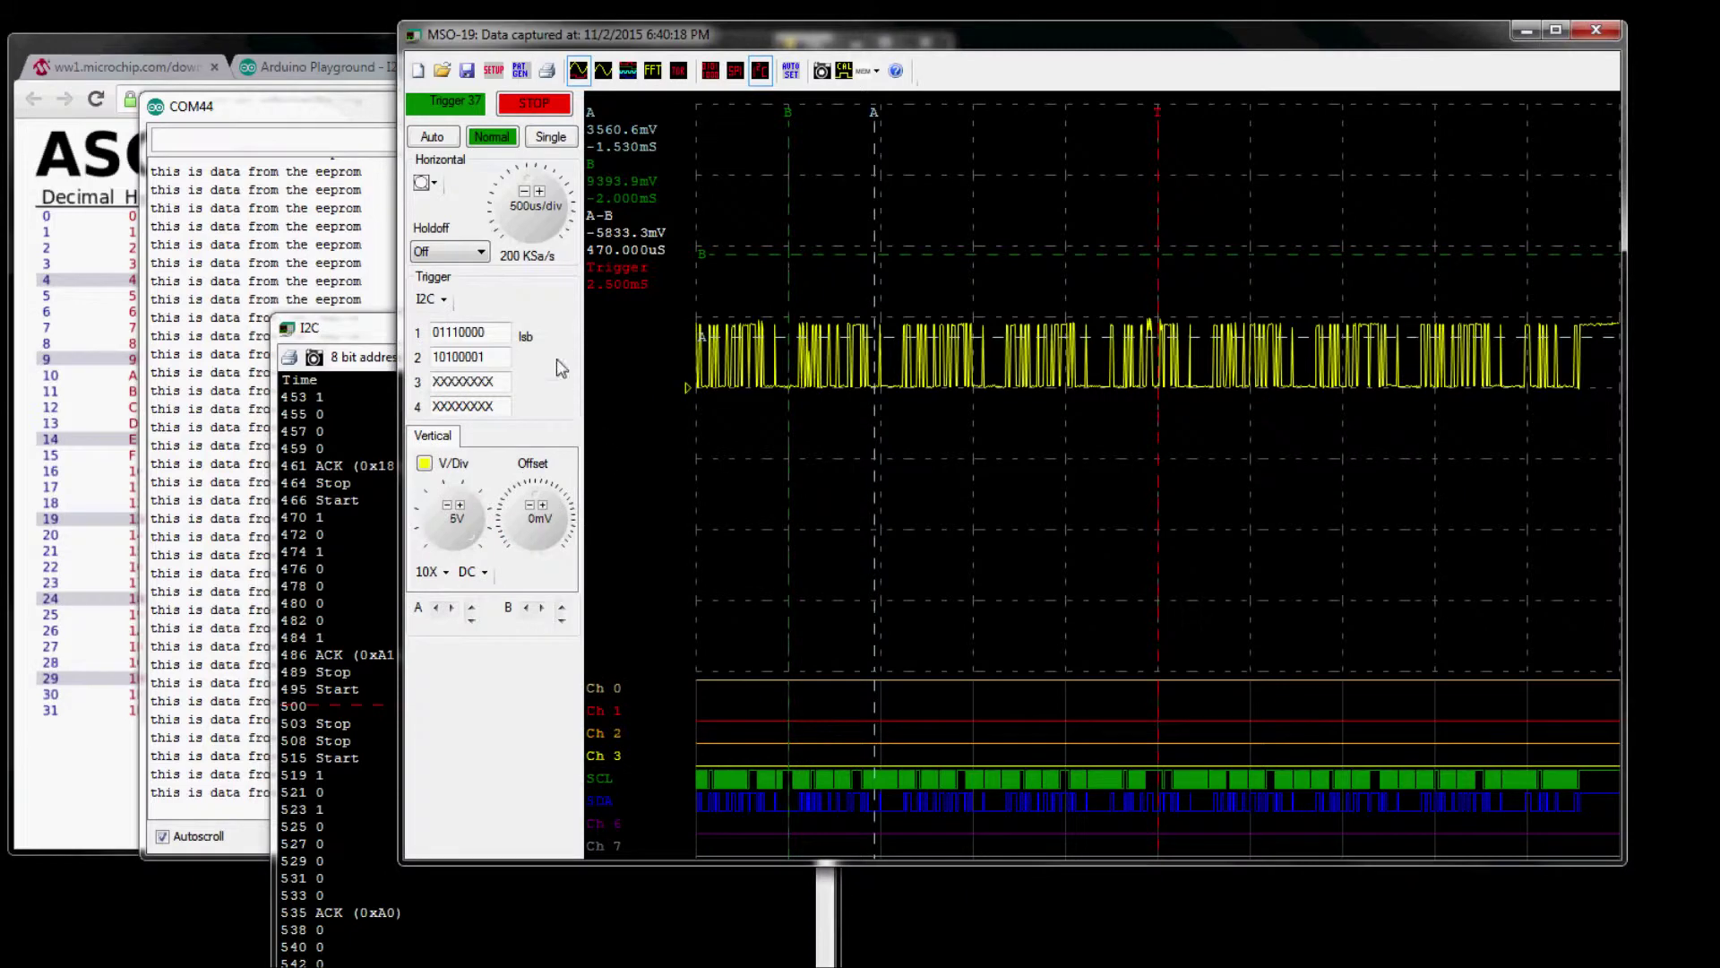
{"action": "double_click", "coordinate": [502, 357]}
{"action": "type", "text": "XXXXXXXX"}
Step: Set trigger bytes to 10100001 and 01110000, then arm a capture with GO
{"action": "double_click", "coordinate": [491, 333]}
{"action": "type", "text": "10100001"}
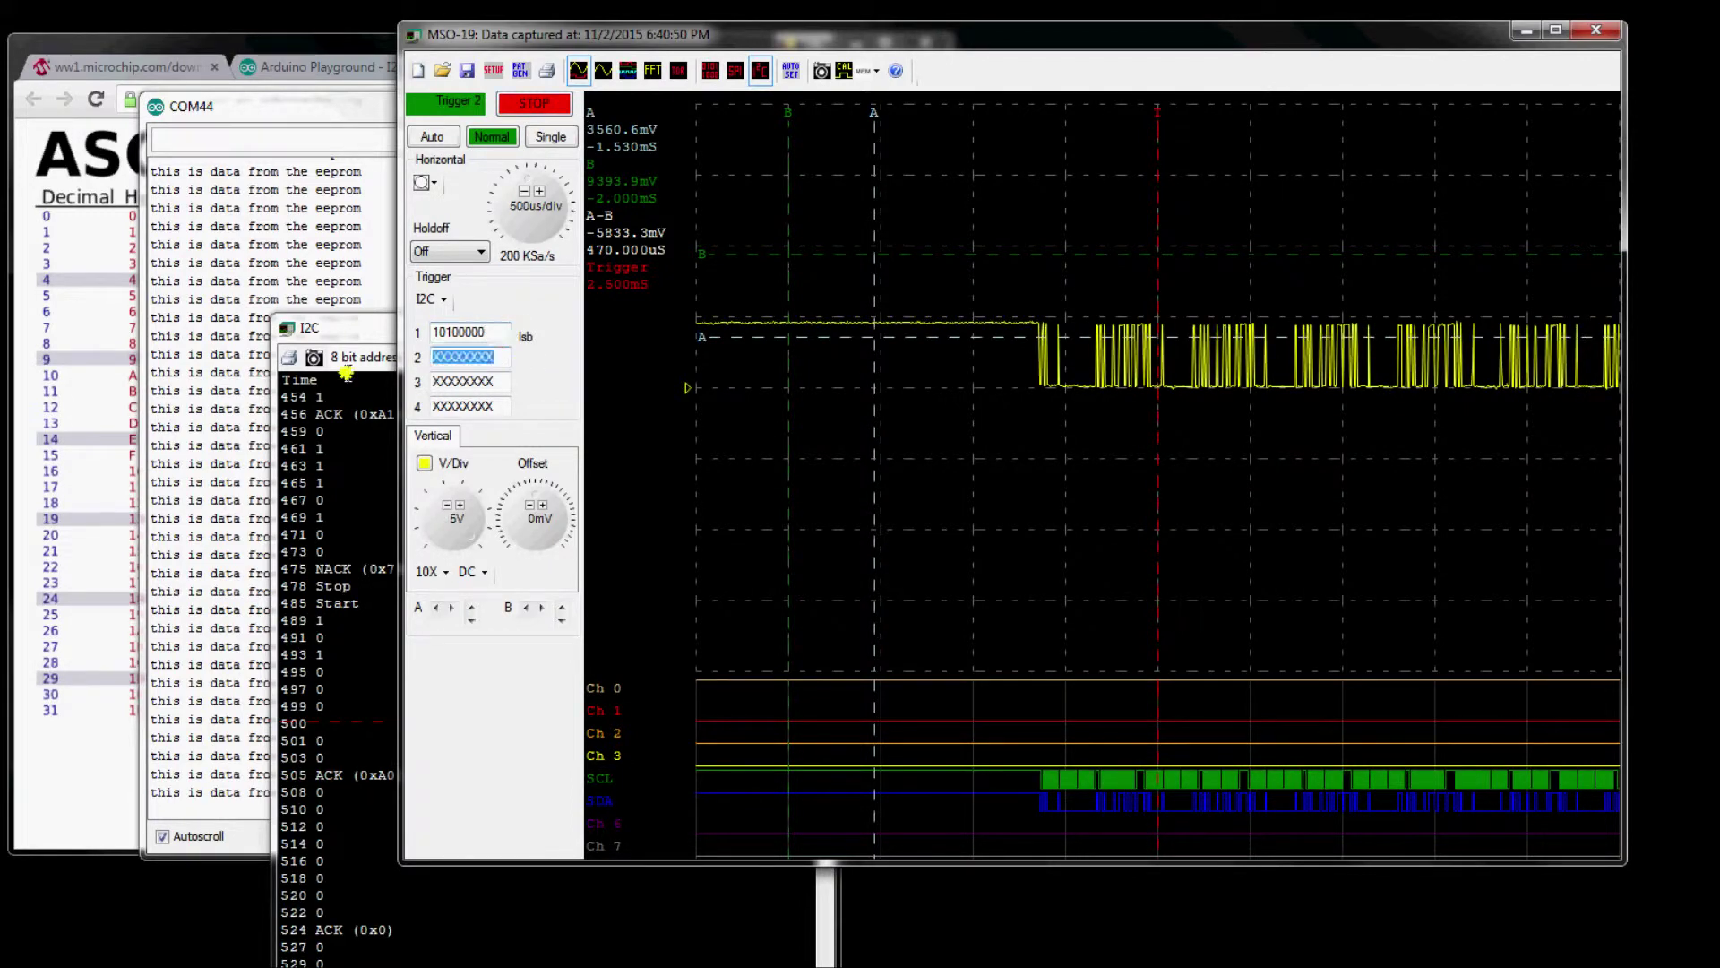
{"action": "key", "text": "Tab"}
{"action": "type", "text": "0"}
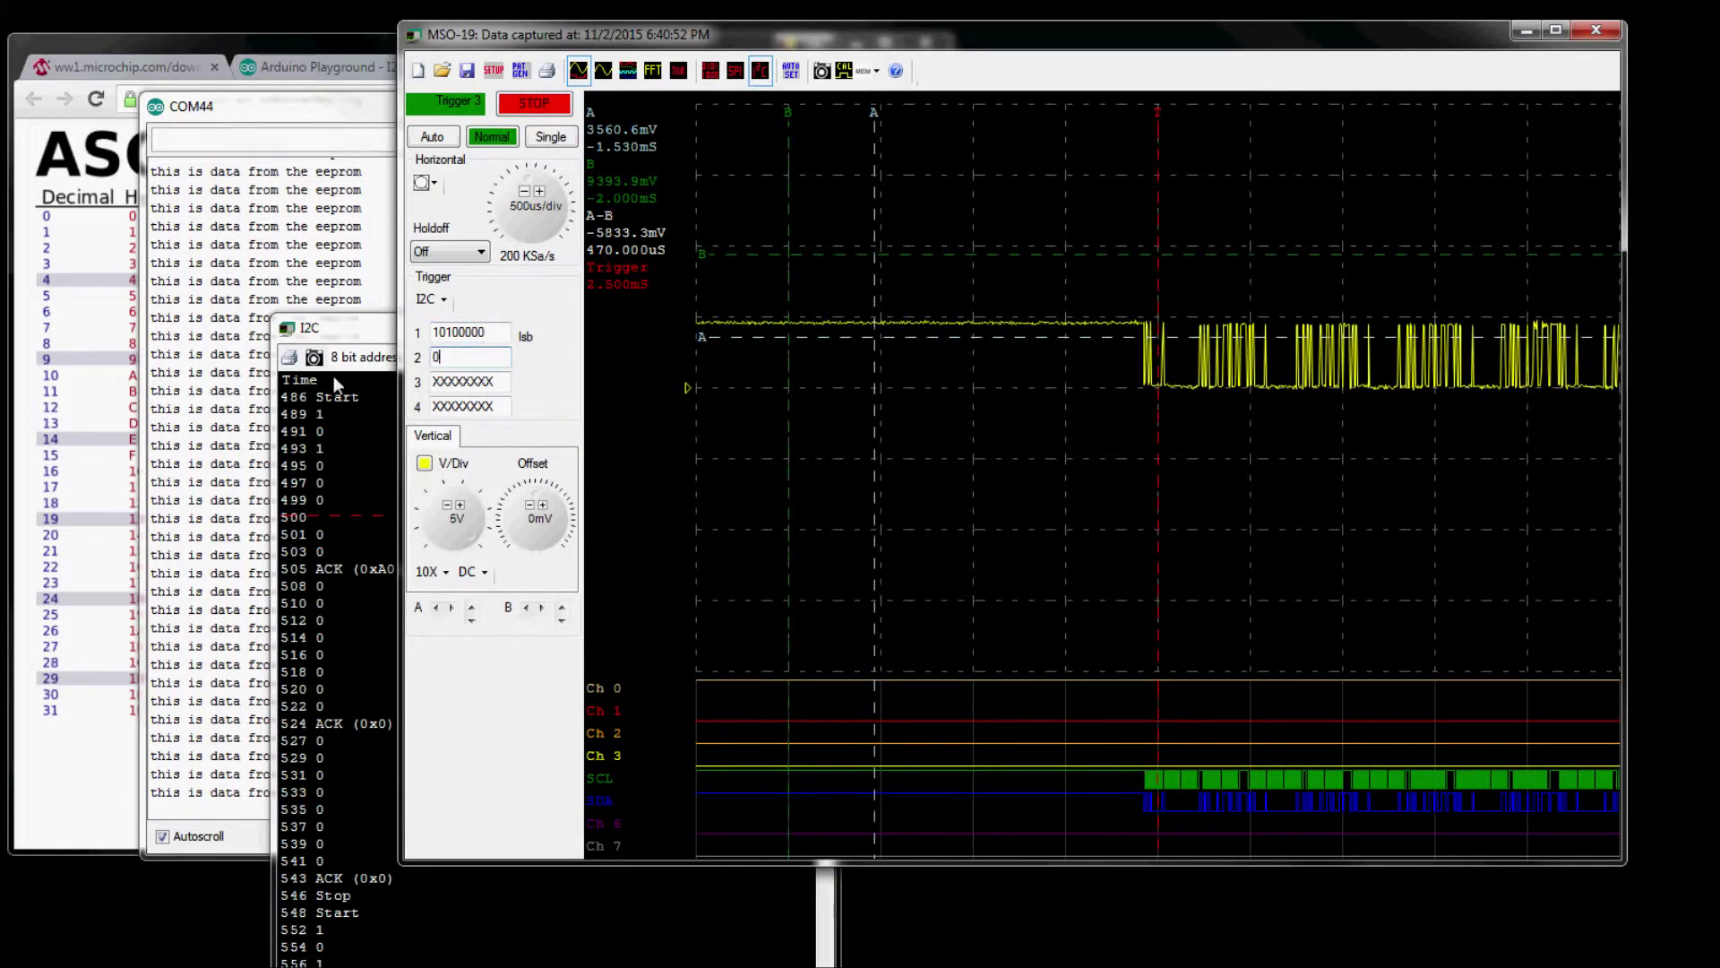
{"action": "type", "text": "1110000"}
{"action": "left_click", "coordinate": [534, 104]}
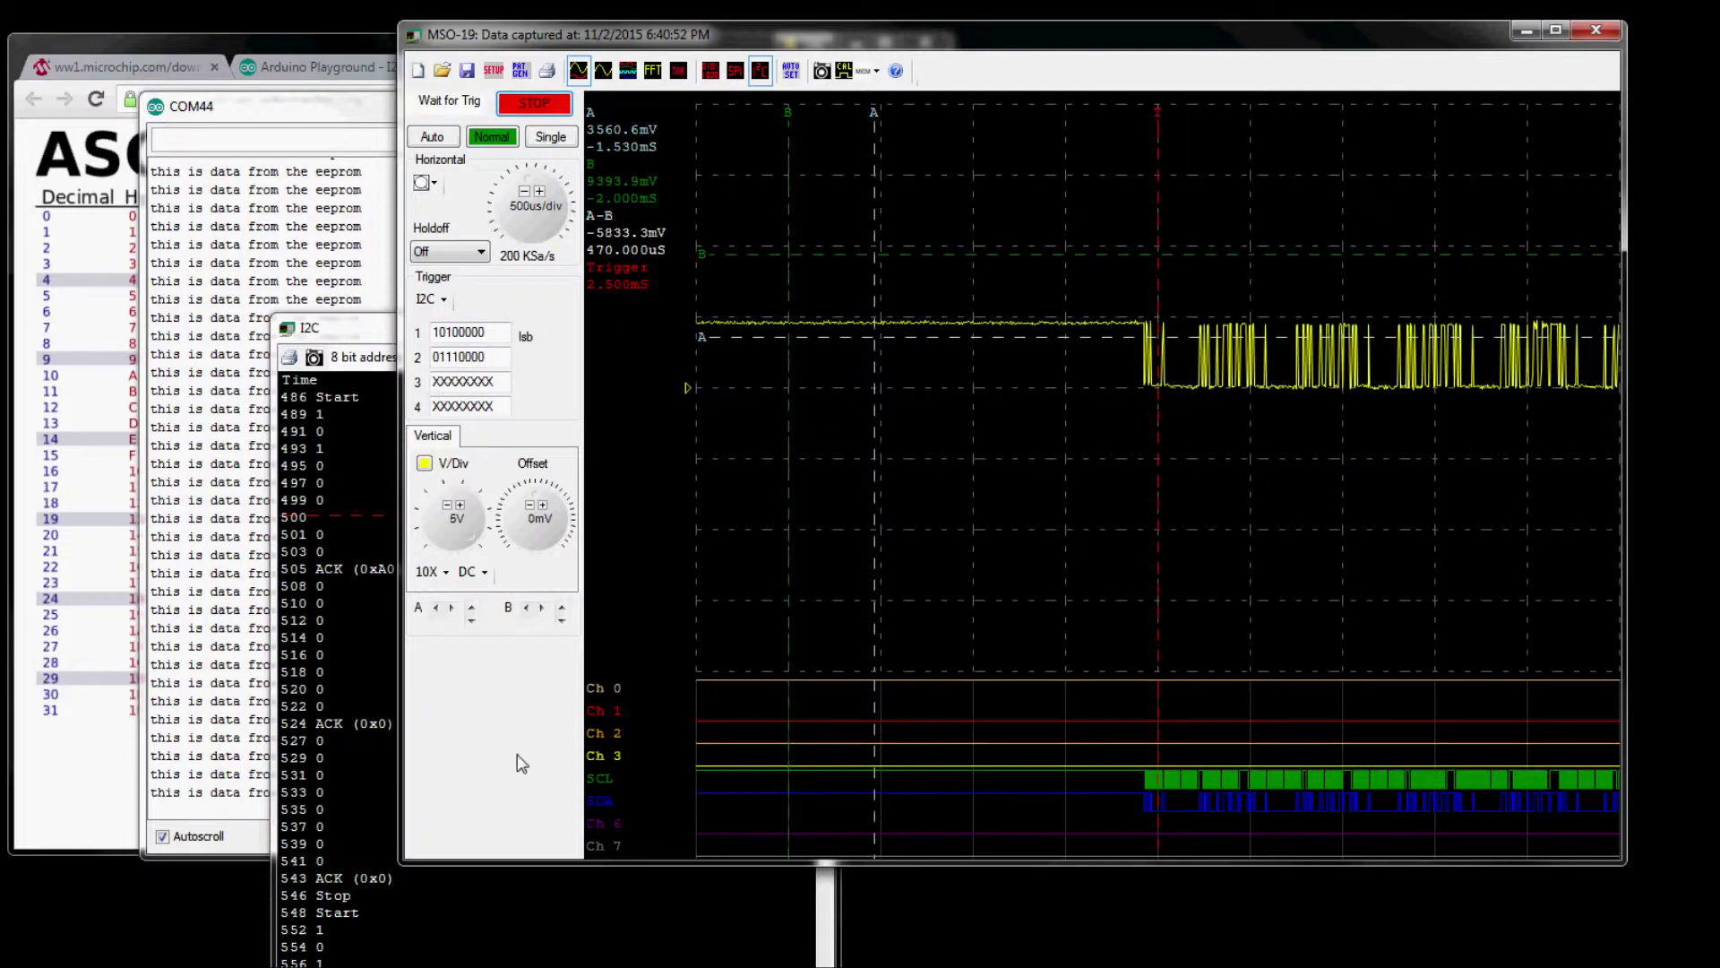
Step: Check the decoded I2C list, then set the first trigger byte to xxxxxxxx
{"action": "left_click", "coordinate": [613, 941]}
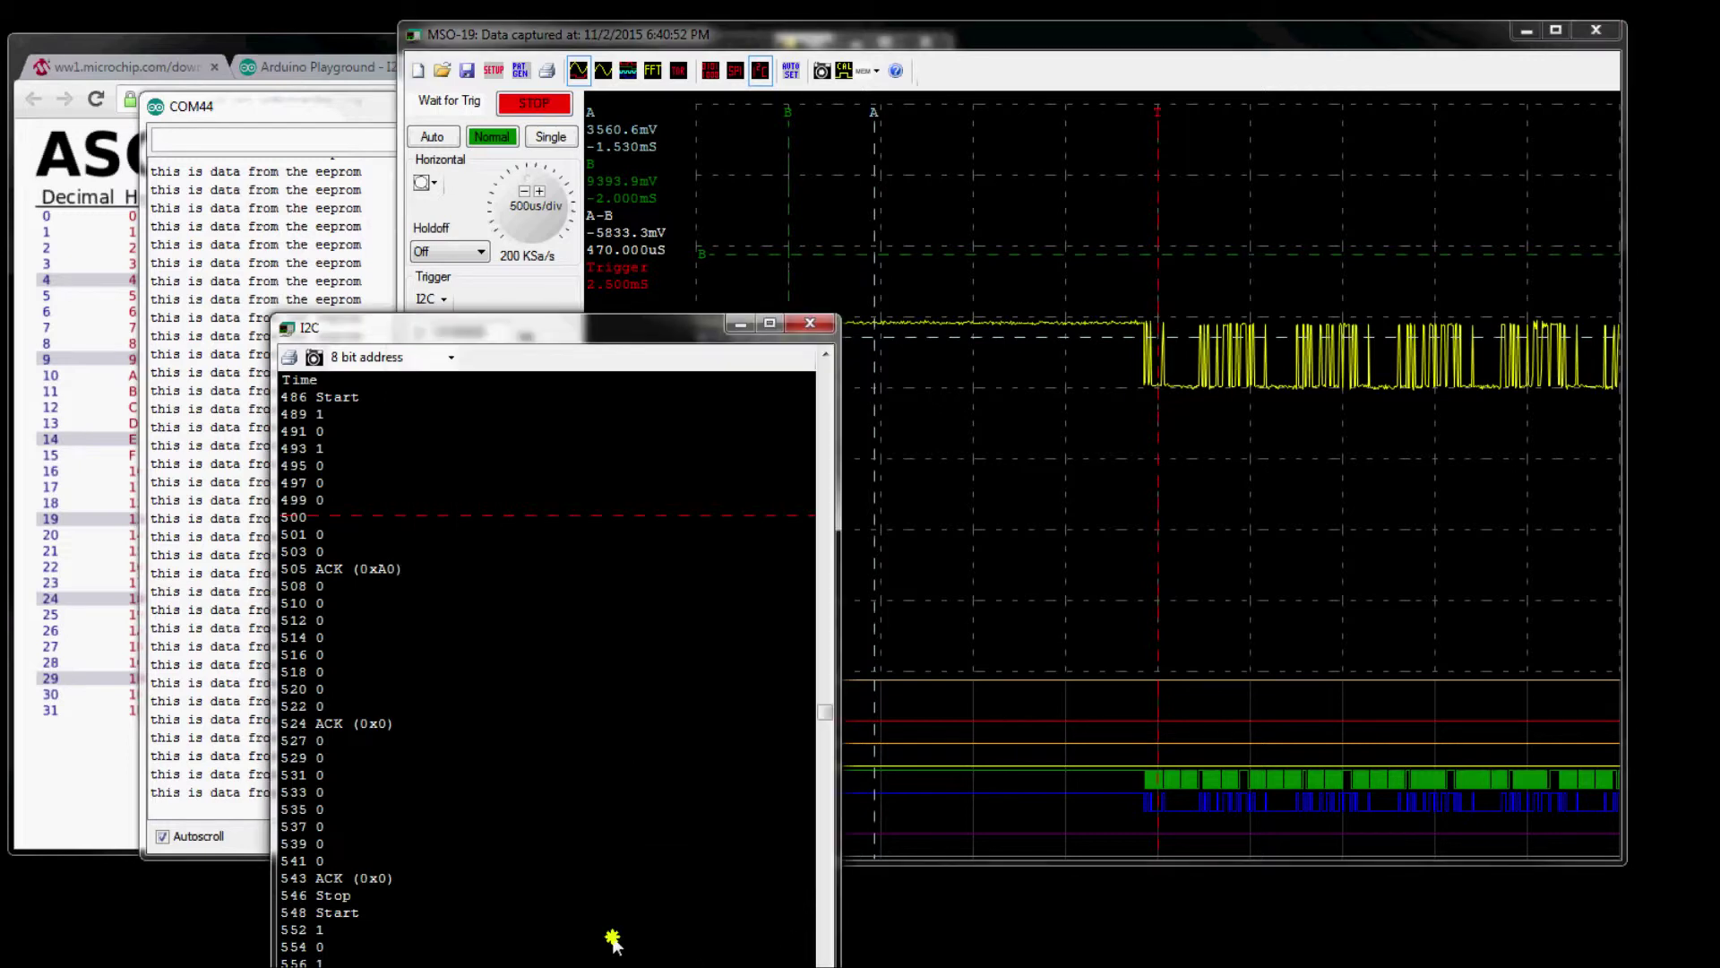
{"action": "left_click", "coordinate": [511, 291]}
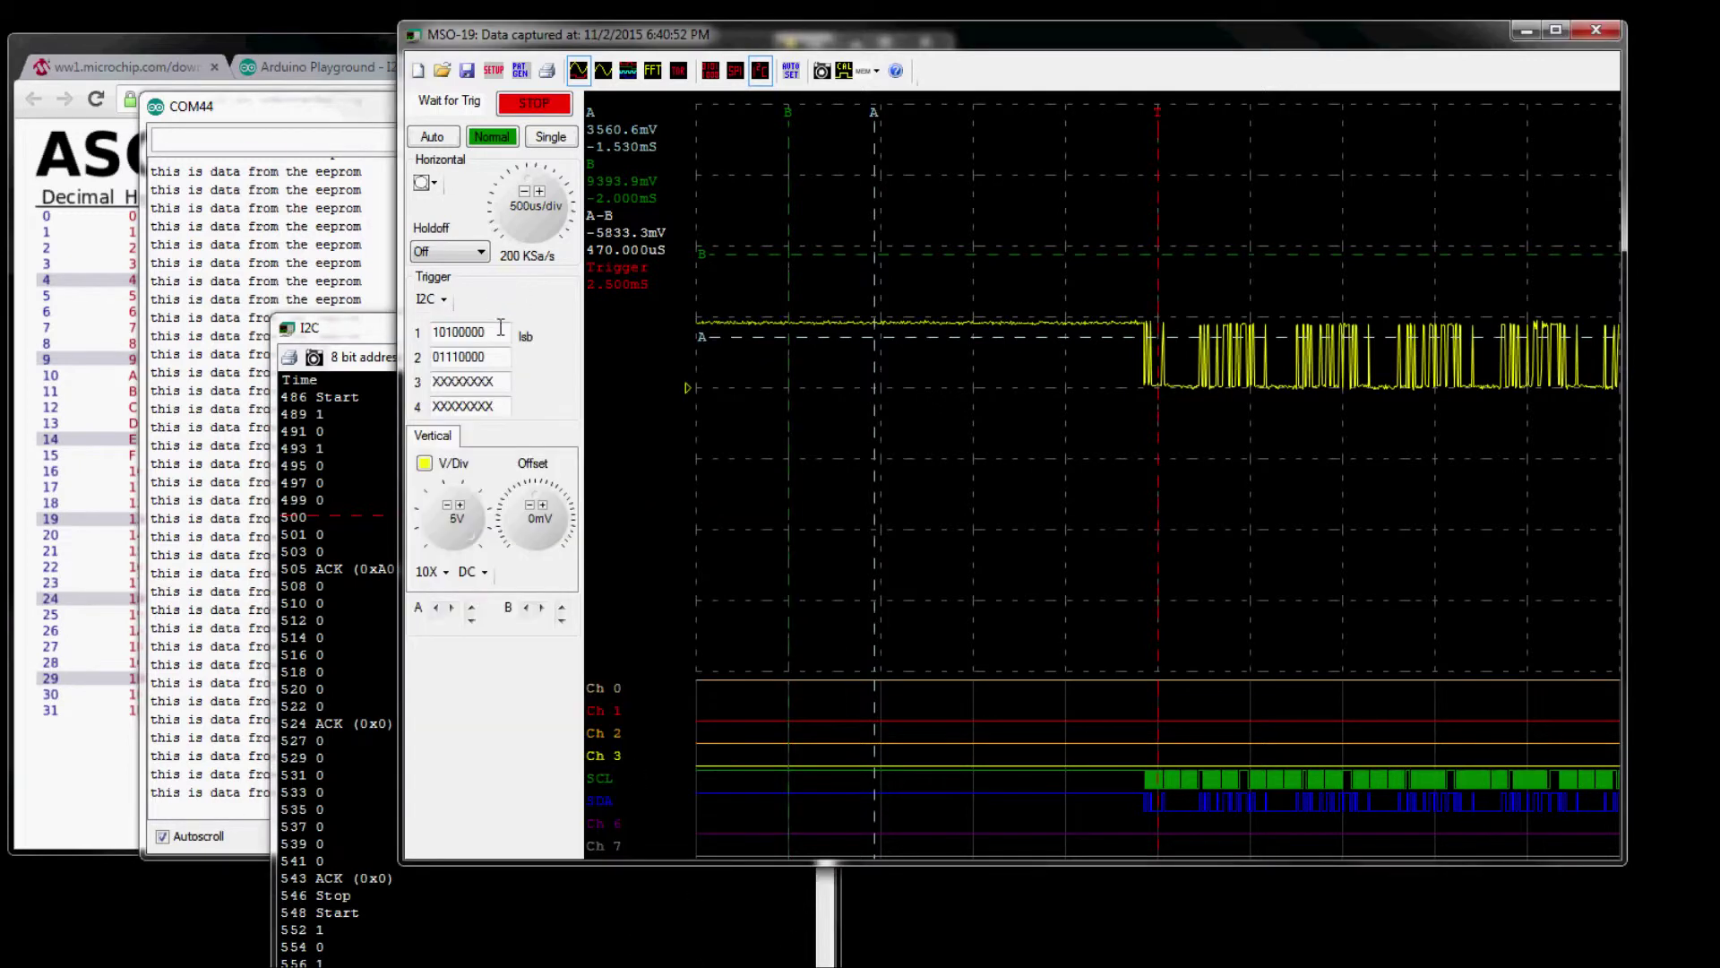
{"action": "type", "text": "xxxxxxxx"}
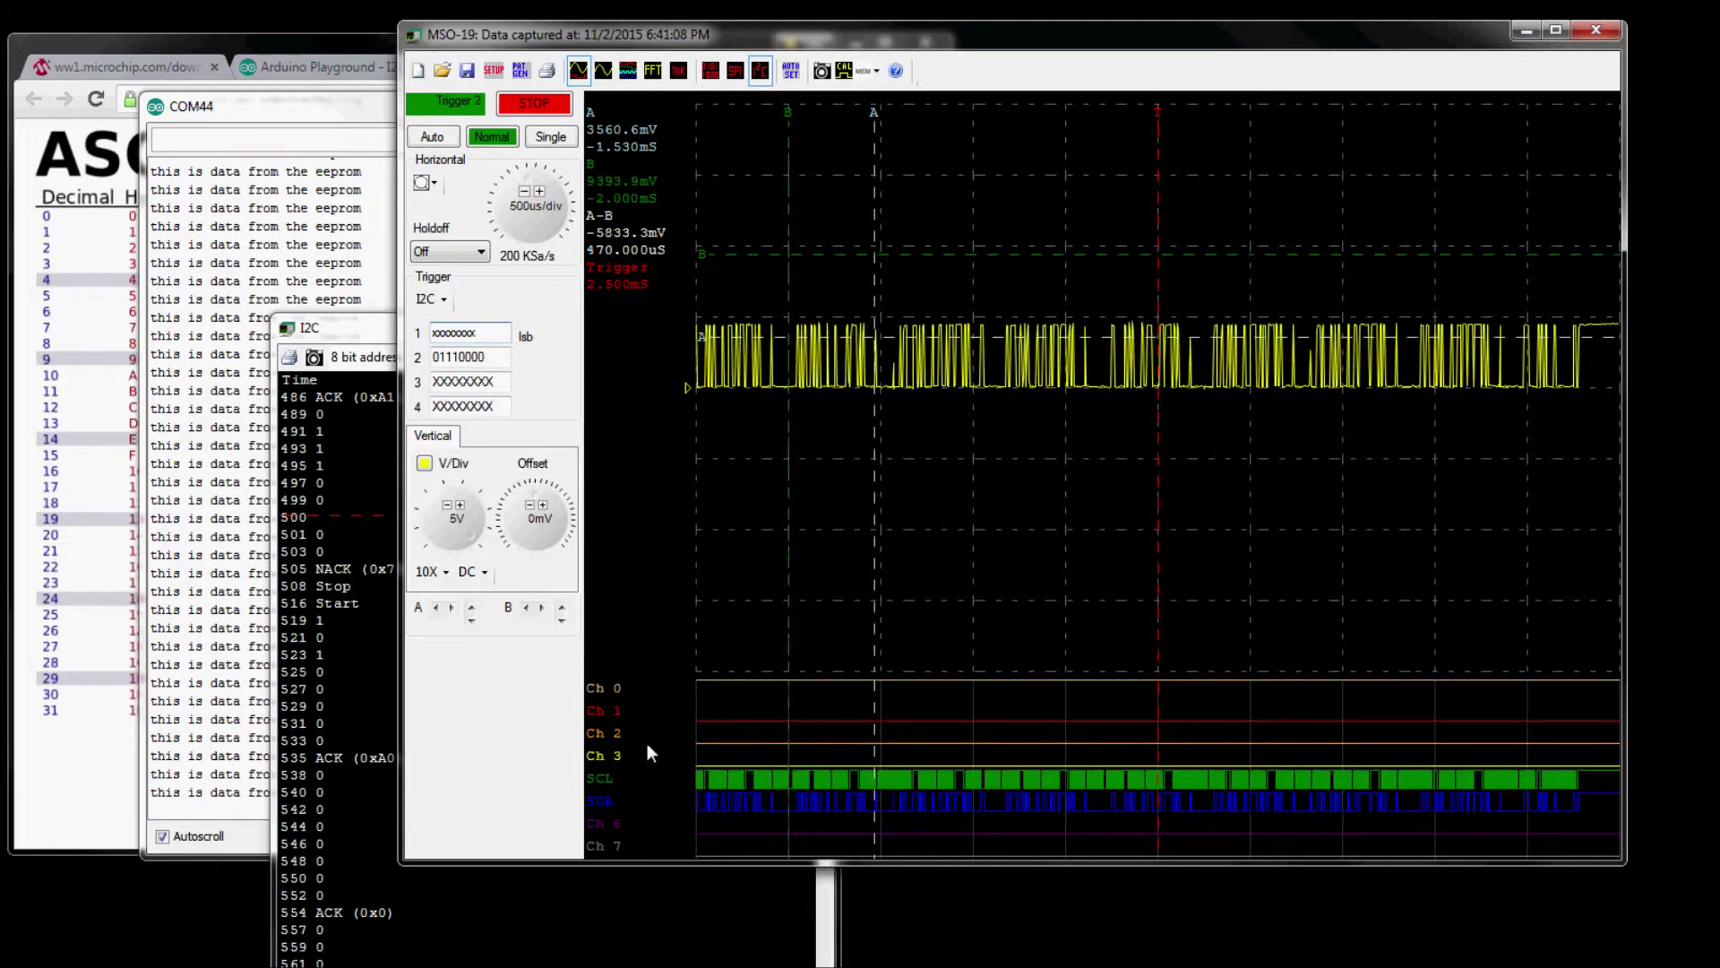
Step: Inspect the newest decoded I2C capture, scrolling the decode list up
{"action": "left_click", "coordinate": [389, 643]}
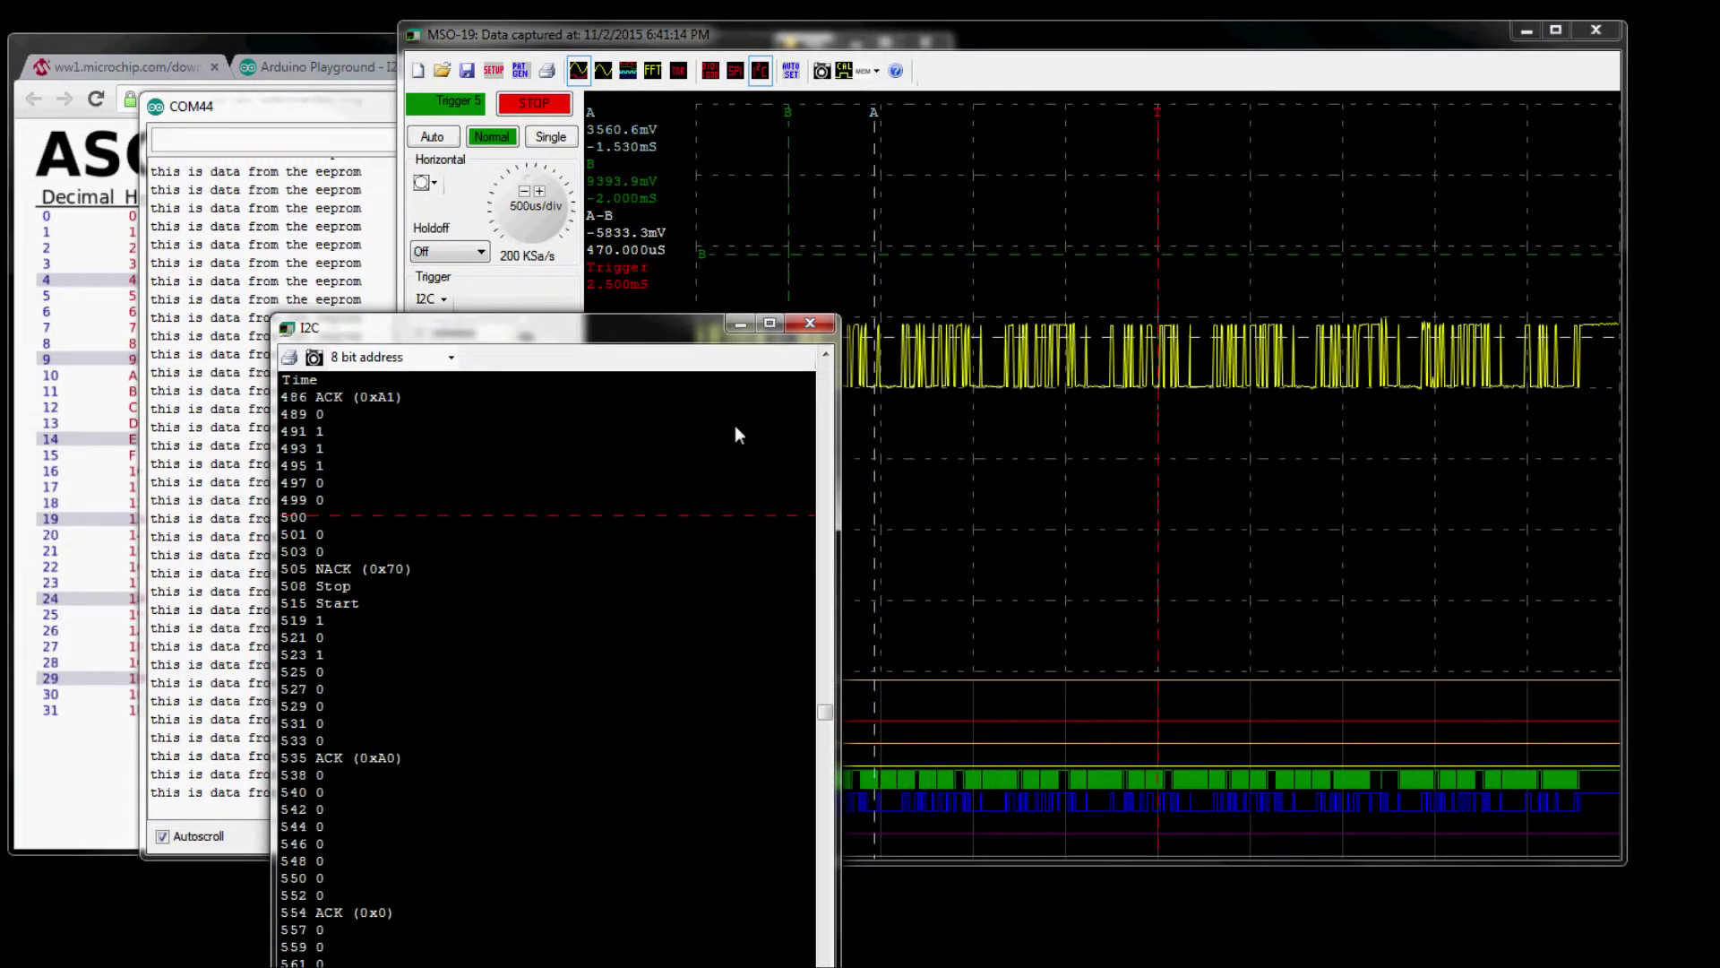
{"action": "left_click", "coordinate": [826, 354]}
{"action": "left_click", "coordinate": [826, 354]}
{"action": "left_click", "coordinate": [826, 353]}
{"action": "left_click", "coordinate": [826, 354]}
{"action": "left_click", "coordinate": [826, 354]}
{"action": "left_click", "coordinate": [826, 354]}
{"action": "left_click", "coordinate": [826, 354]}
{"action": "left_click", "coordinate": [827, 354]}
{"action": "left_click", "coordinate": [826, 354]}
{"action": "left_click", "coordinate": [826, 354]}
{"action": "left_click", "coordinate": [826, 354]}
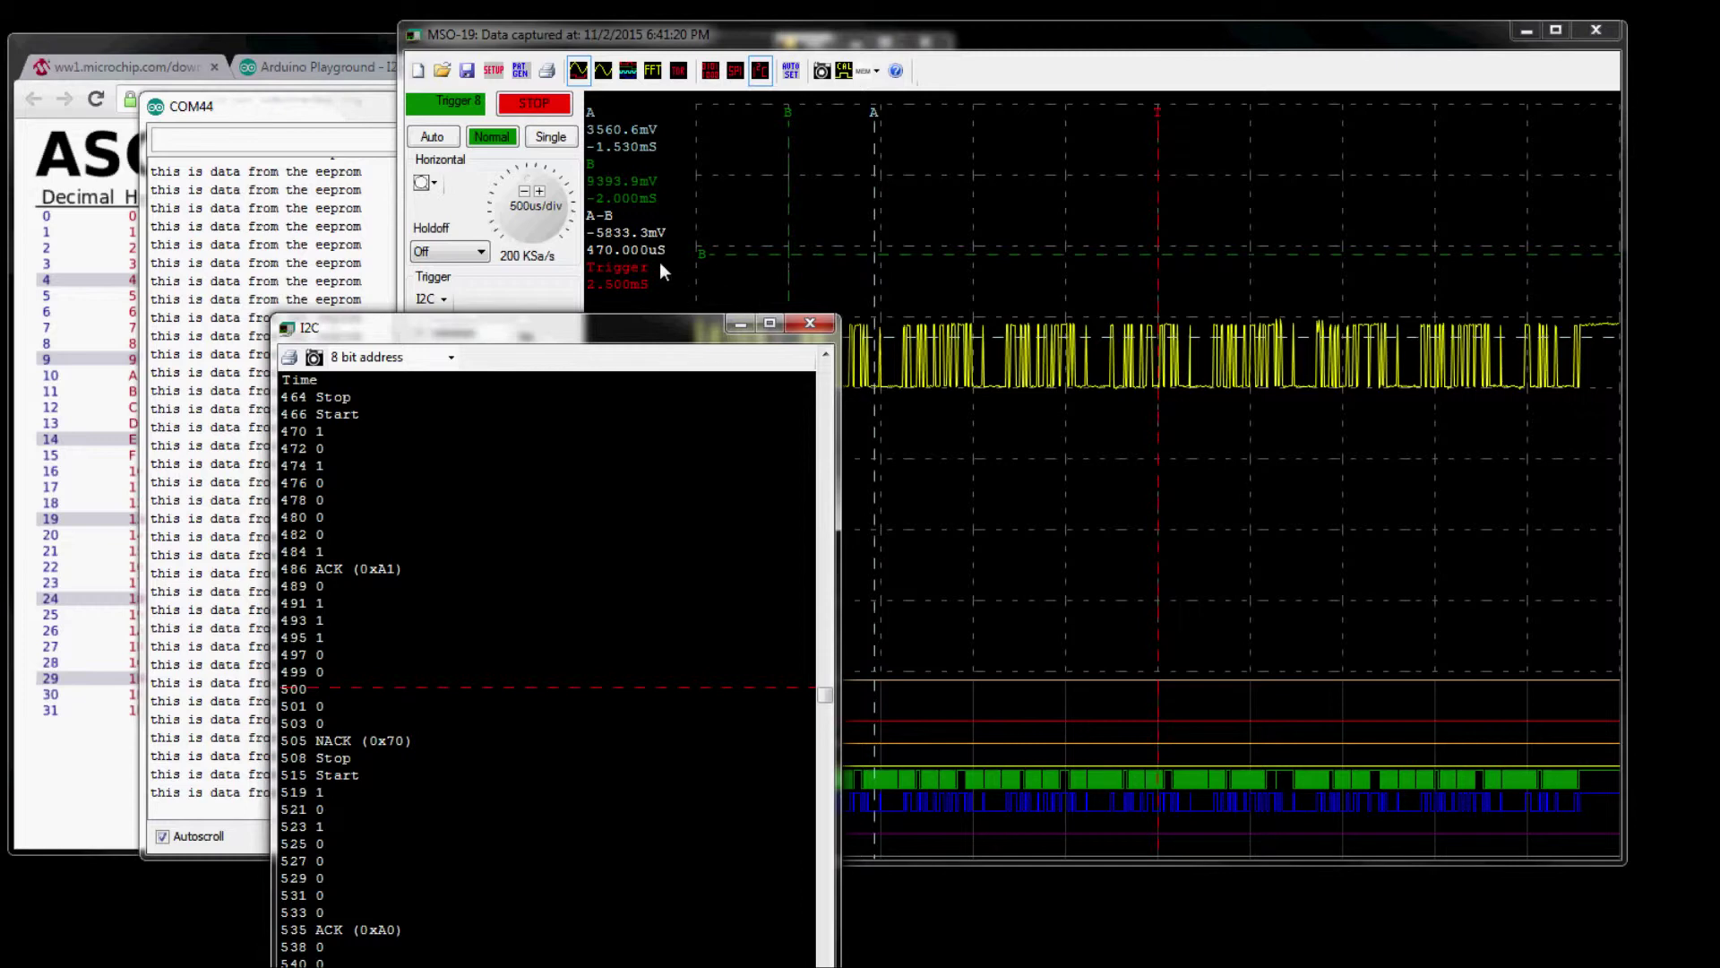
Step: Set the first trigger byte to 10100001 and compare the new capture's decode
{"action": "left_click", "coordinate": [524, 300]}
{"action": "double_click", "coordinate": [488, 333]}
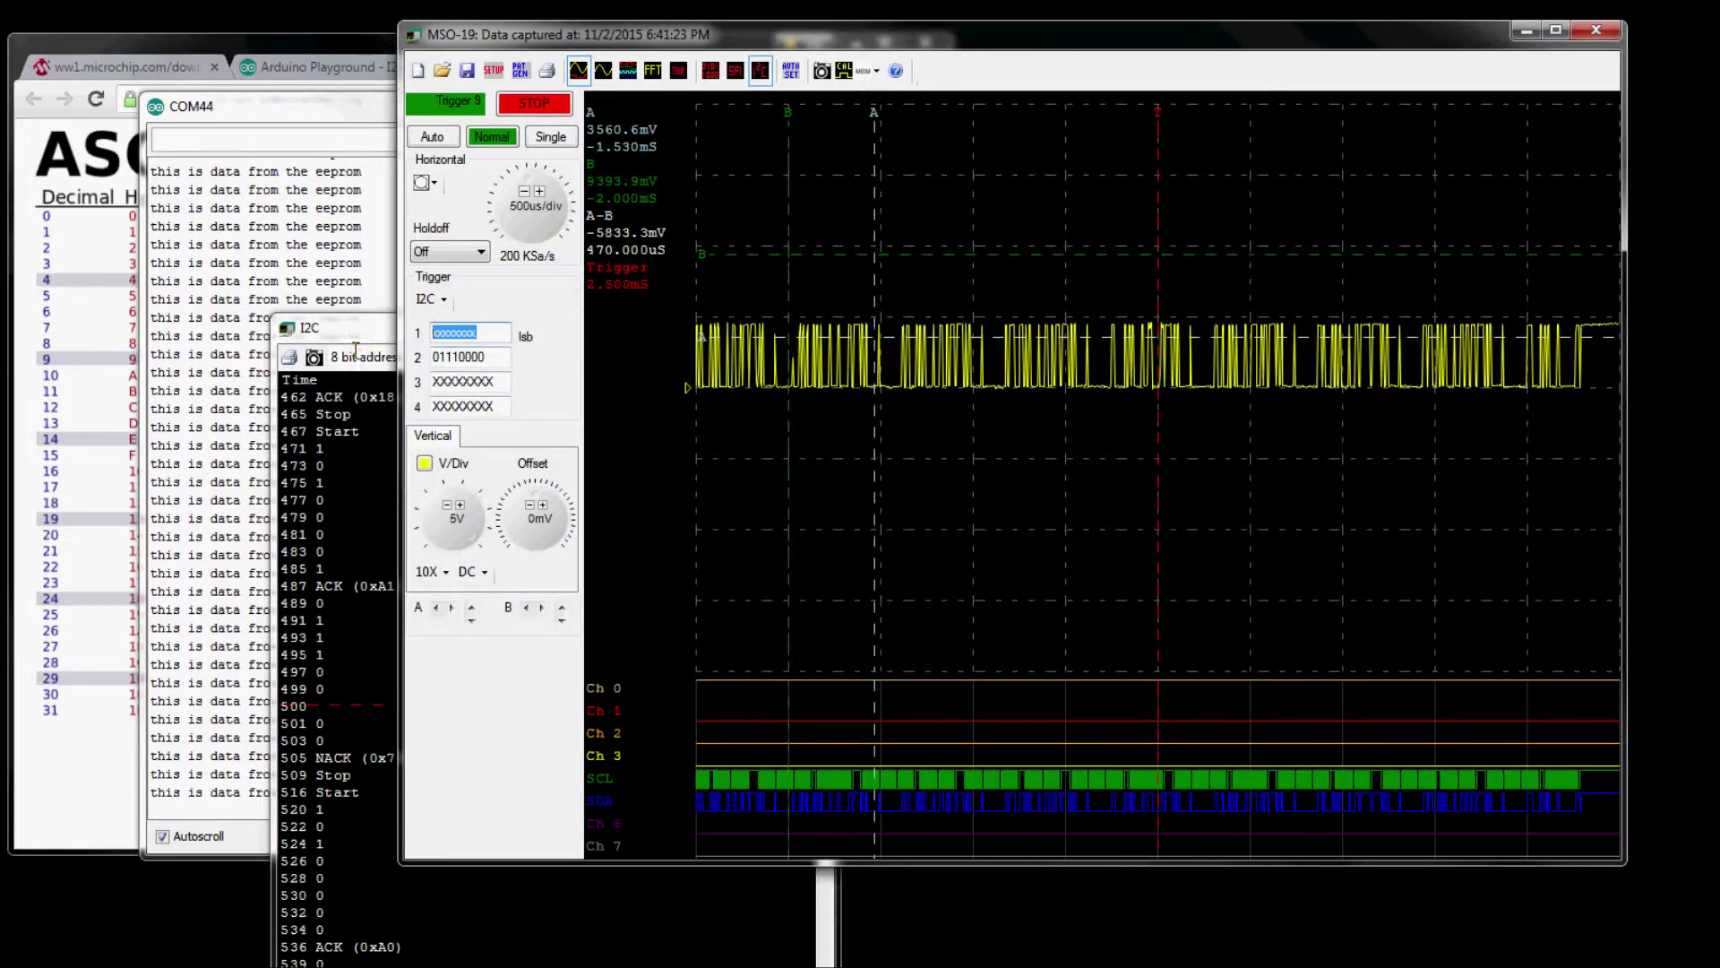
{"action": "type", "text": "10100001"}
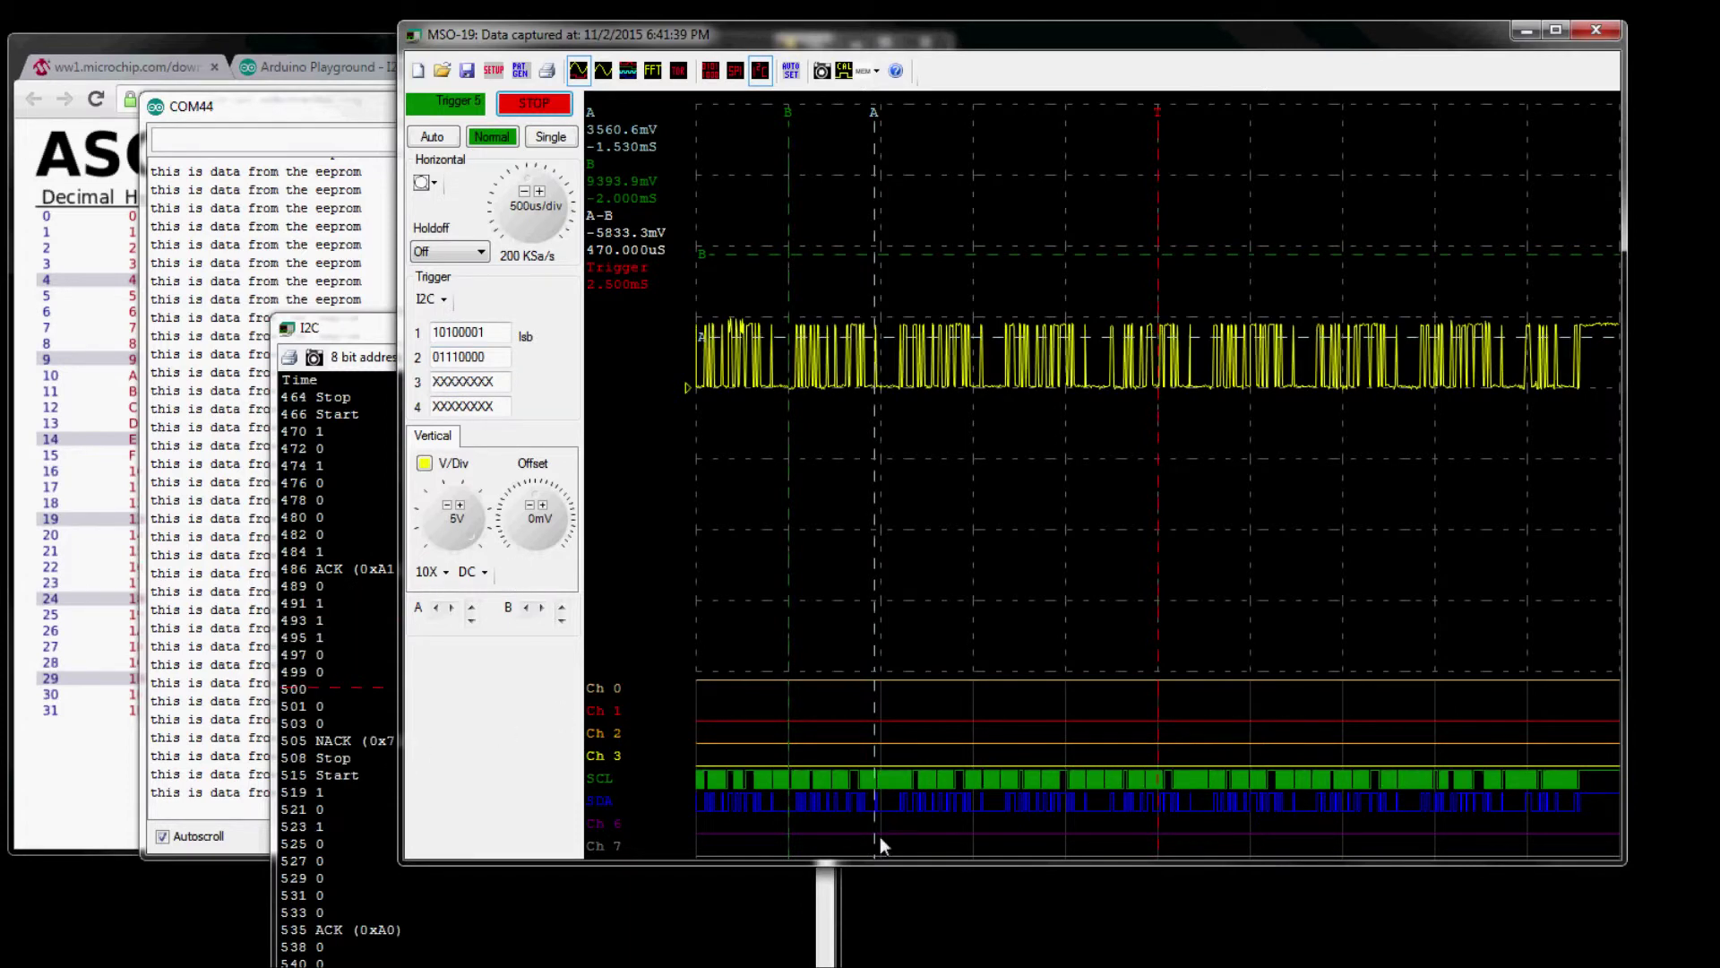
{"action": "left_click", "coordinate": [788, 899]}
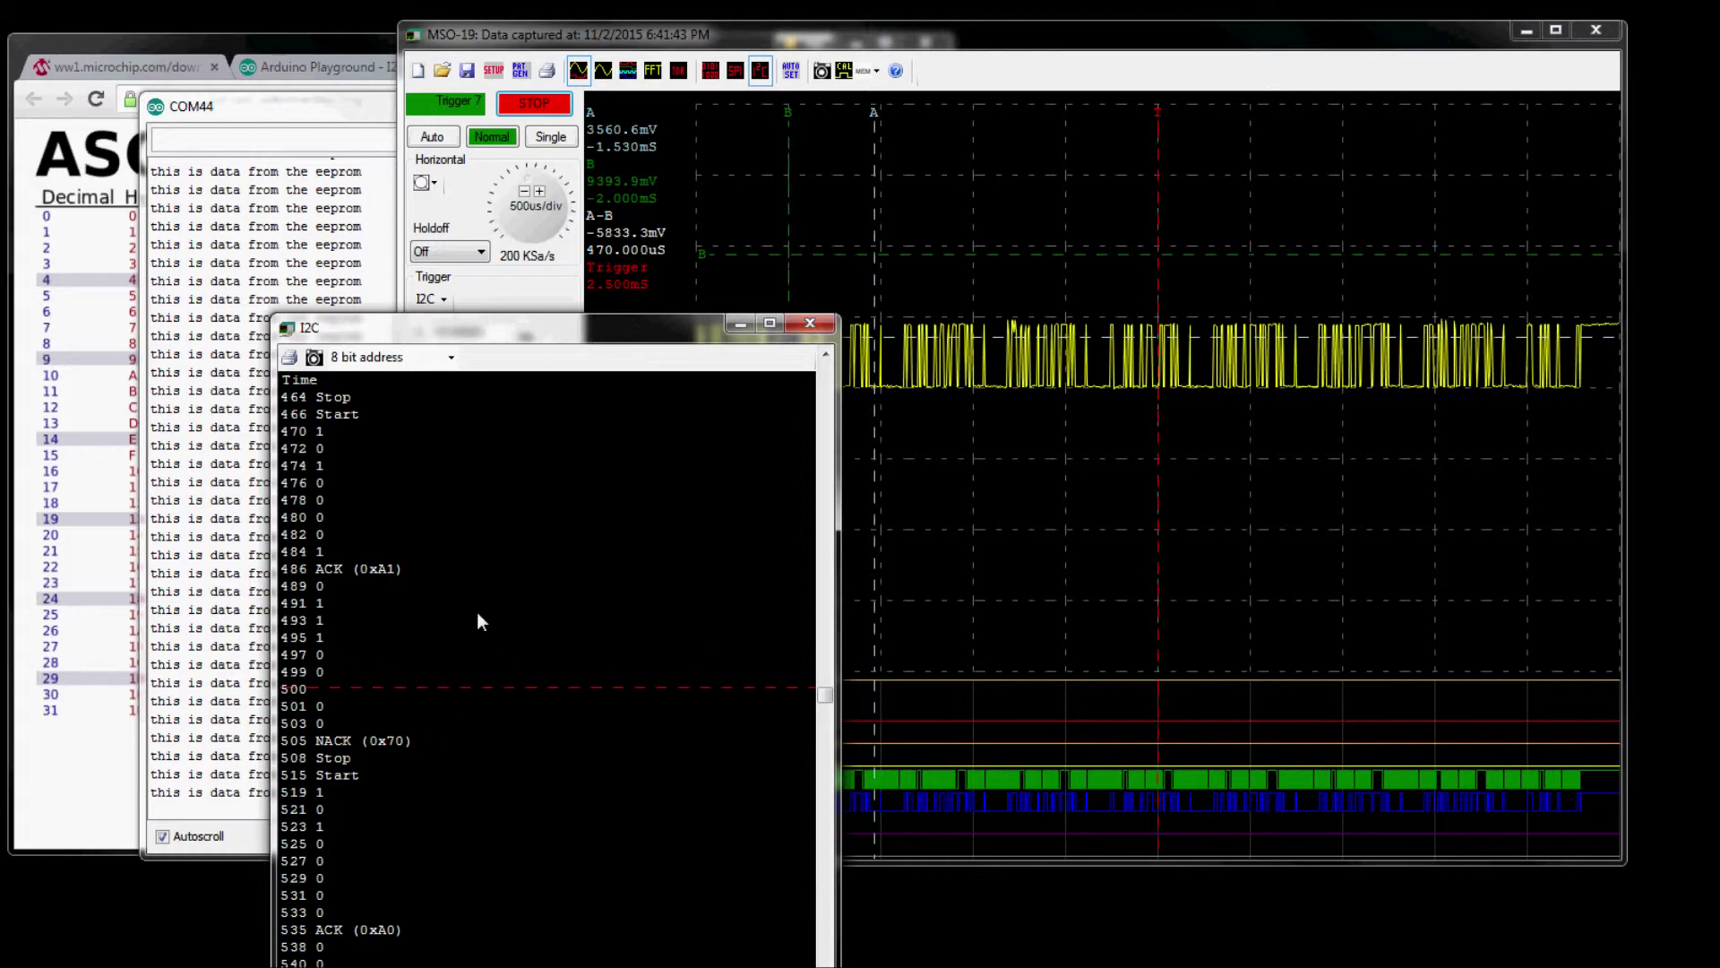
{"action": "left_click", "coordinate": [546, 283]}
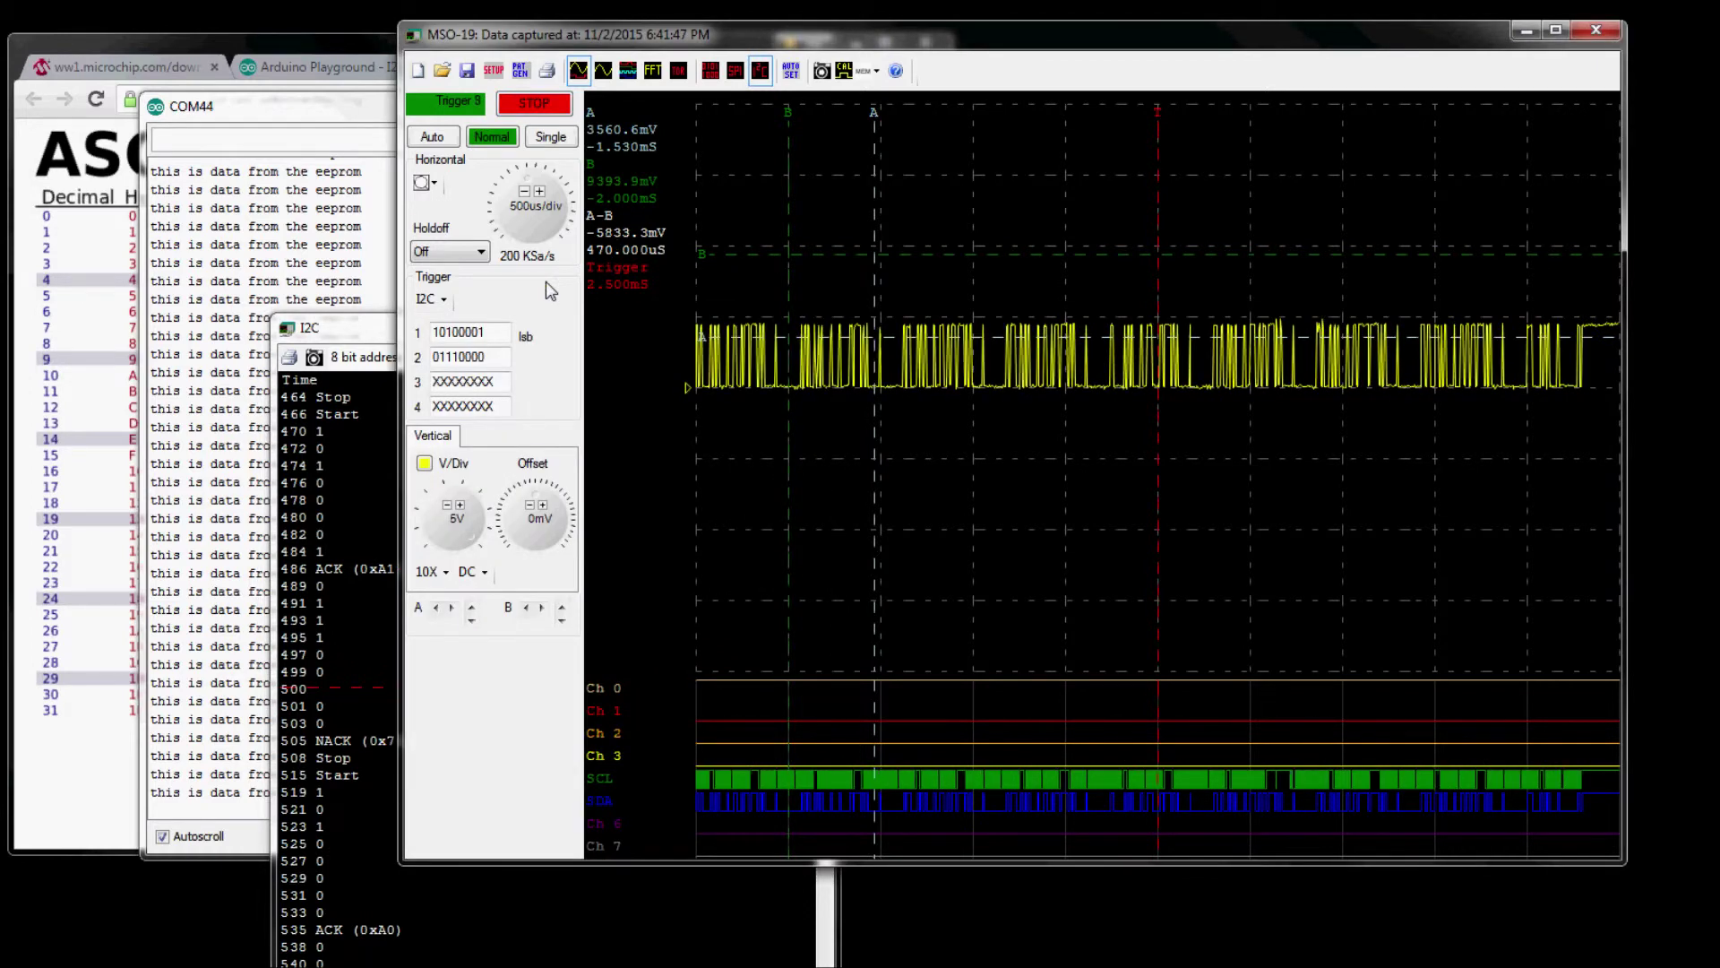